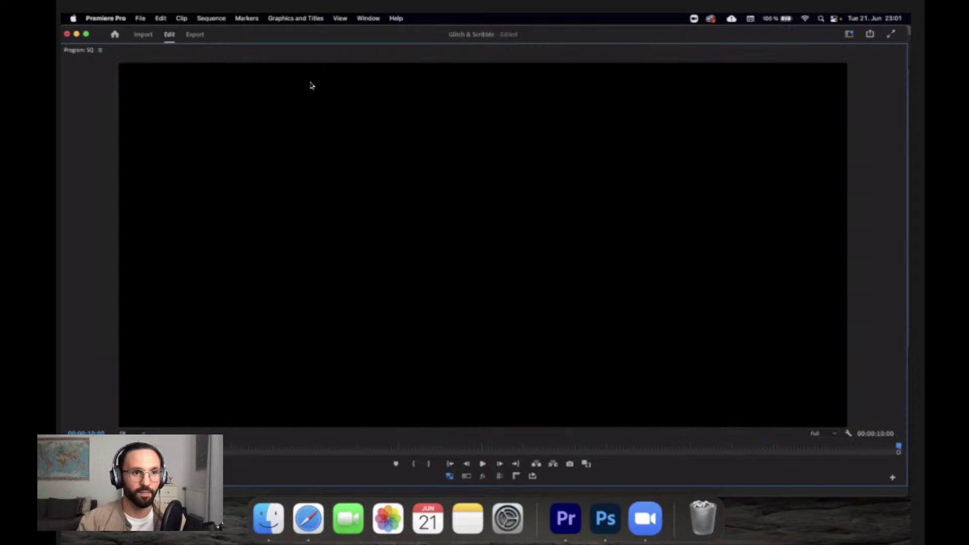
# Restore the maximized Program monitor and delete every video and audio clip beneath the CG adjustment layer in the SQ sequence.
pyautogui.doubleClick(85, 50)
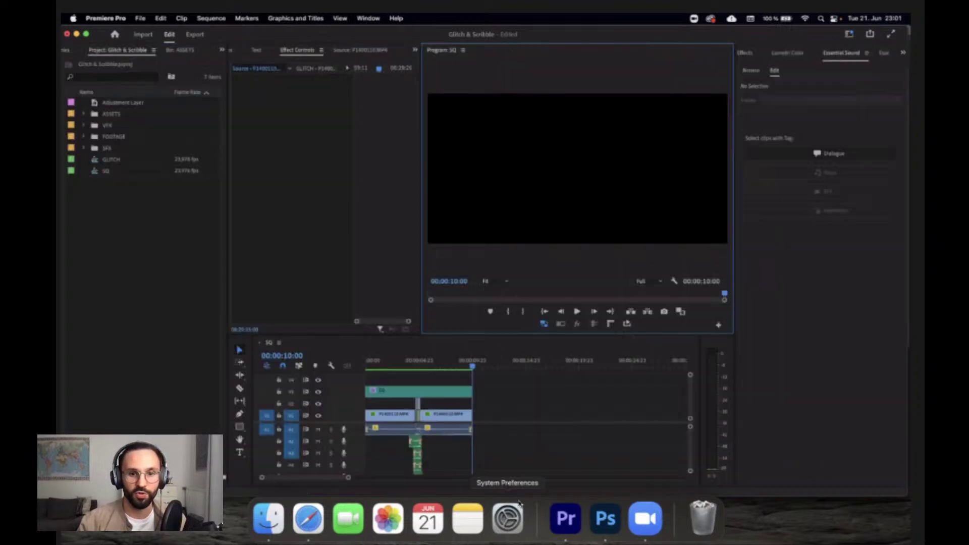
pyautogui.click(422, 368)
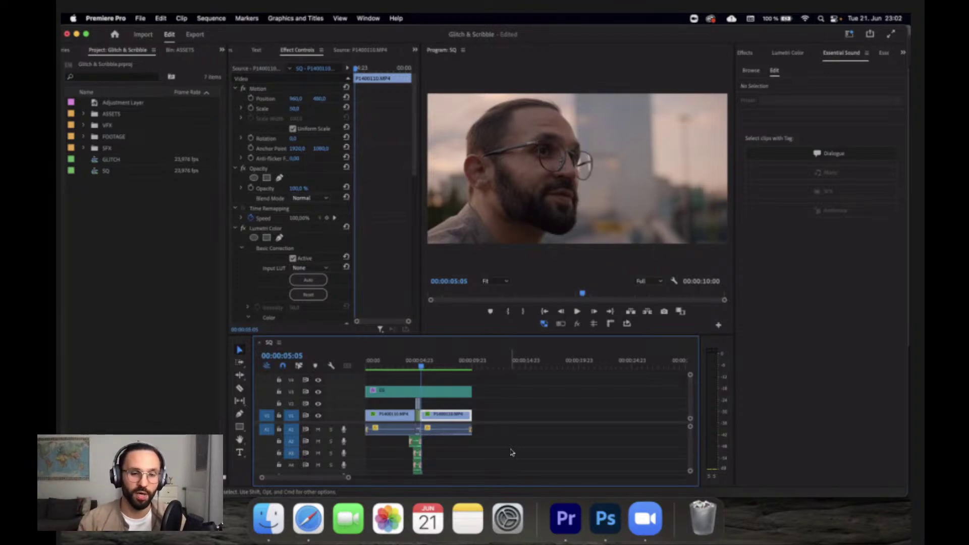
pyautogui.click(481, 407)
pyautogui.click(430, 392)
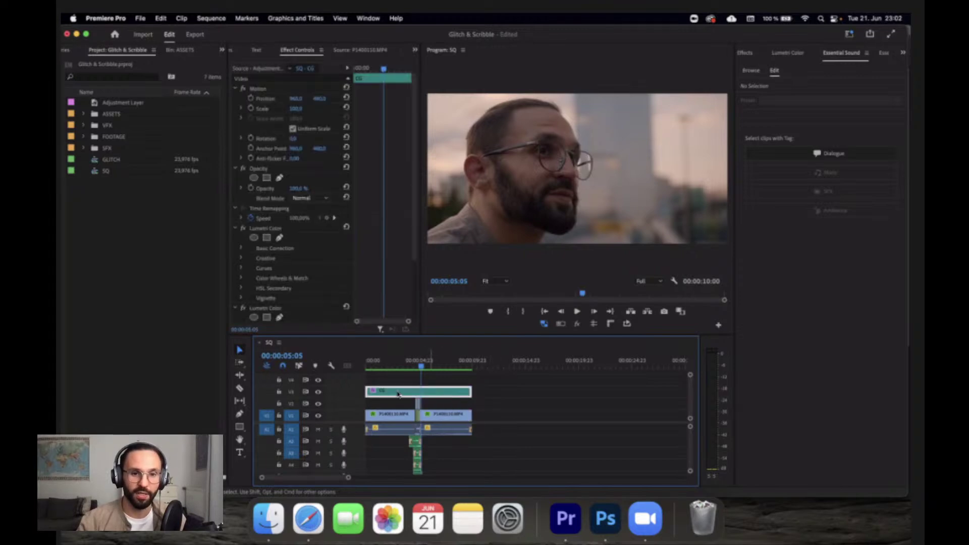
pyautogui.click(499, 410)
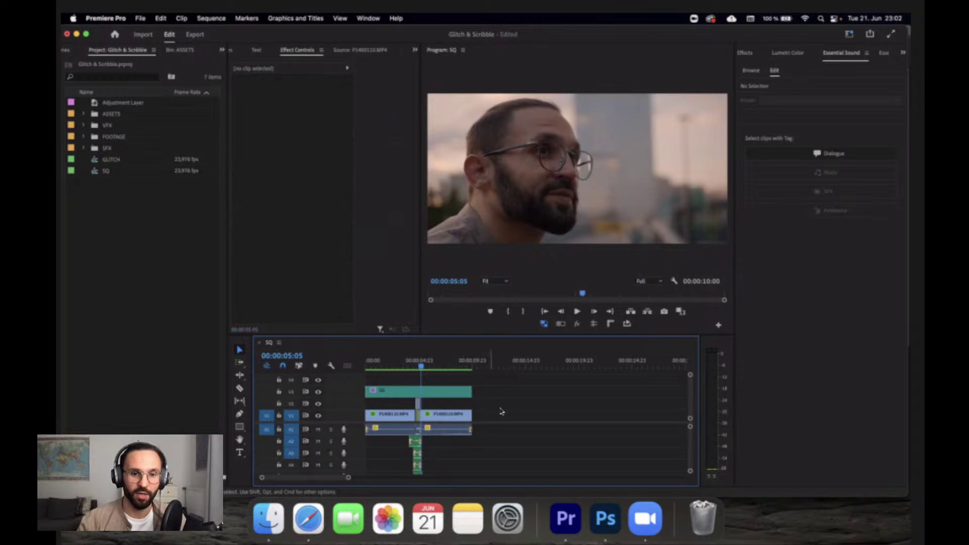
pyautogui.moveTo(499, 410); pyautogui.dragTo(364, 469)
pyautogui.press('Delete')
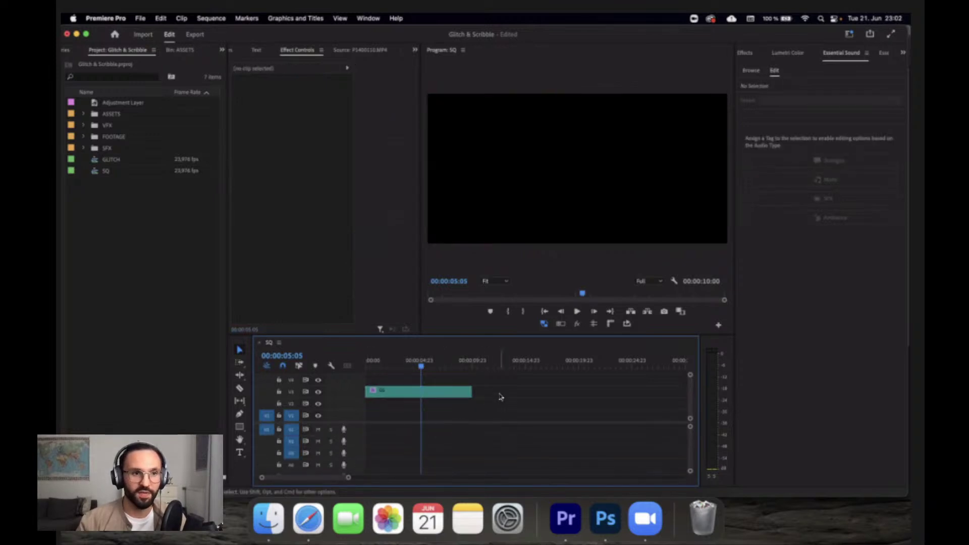
# Delete GLITCH 1.png, GLITCH 2.png and GLITCH 3.png from the ASSETS bin, and expand the FOOTAGE bin.
pyautogui.click(84, 137)
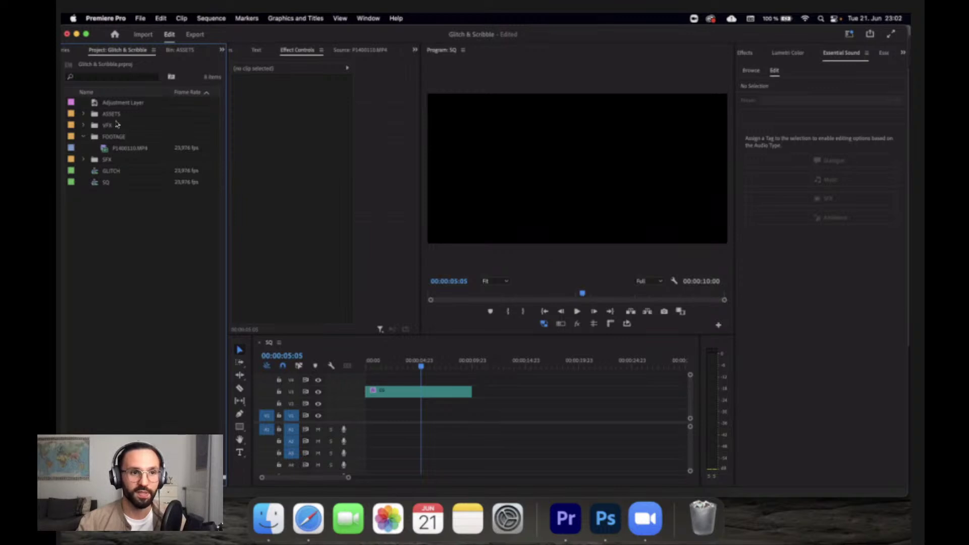
pyautogui.click(85, 115)
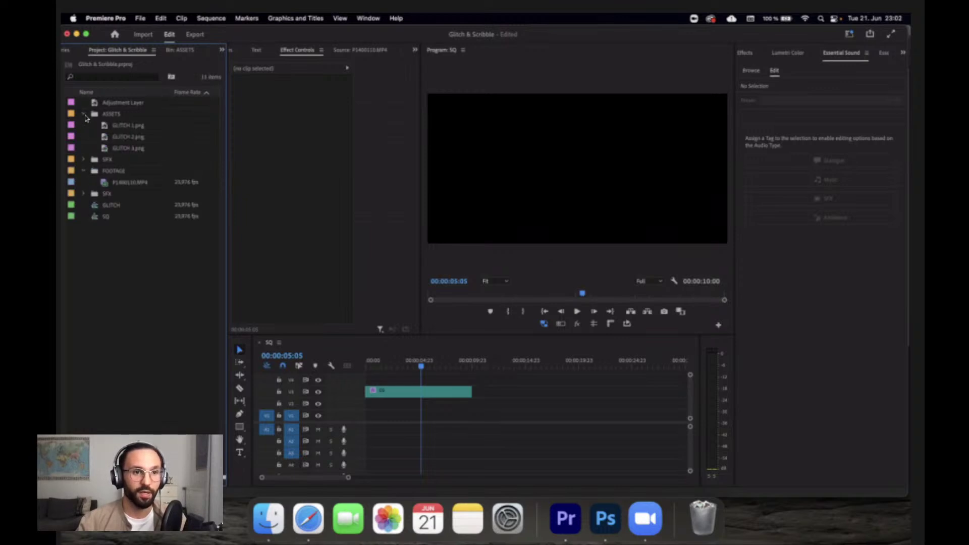
pyautogui.click(132, 128)
pyautogui.keyDown('shift'); pyautogui.click(132, 149); pyautogui.keyUp('shift')
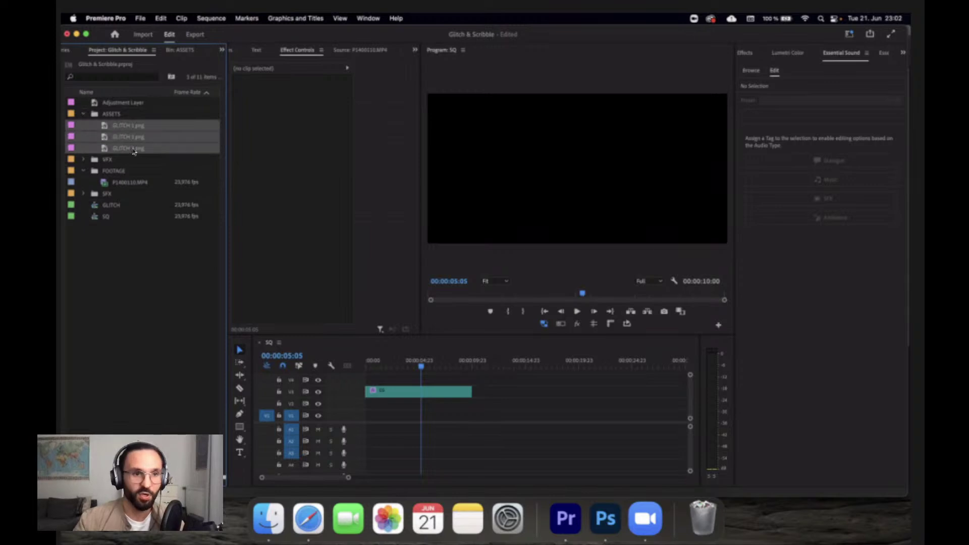
pyautogui.press('Delete')
pyautogui.click(576, 278)
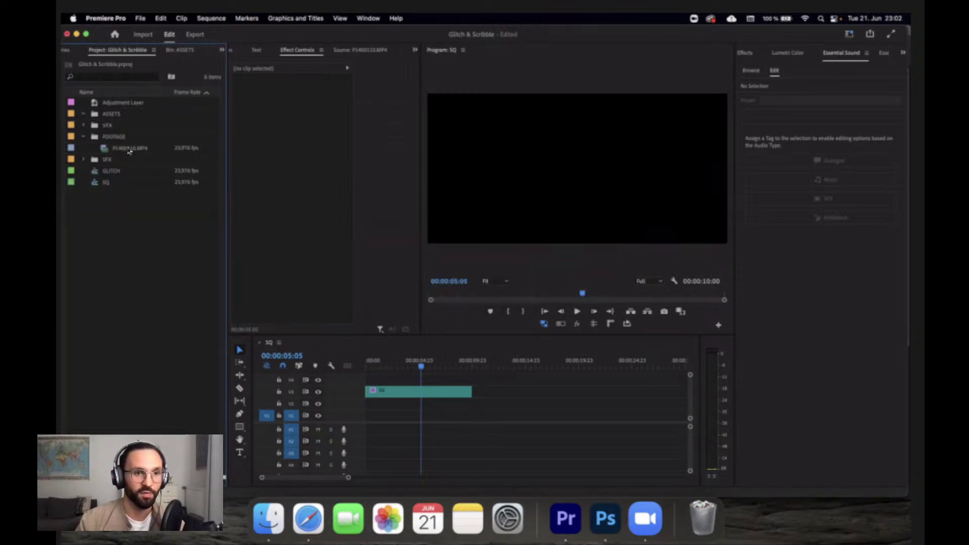
# Open P1400110.MP4 in the Source monitor and clear its existing in and out points.
pyautogui.doubleClick(127, 150)
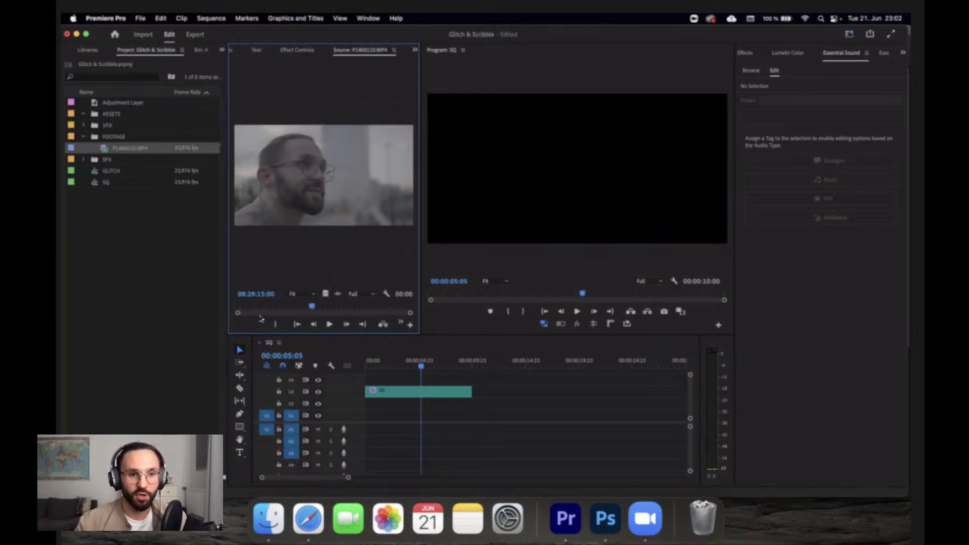
pyautogui.moveTo(248, 309)
pyautogui.mouseDown()
pyautogui.moveTo(262, 309)
pyautogui.moveTo(253, 309)
pyautogui.mouseUp()
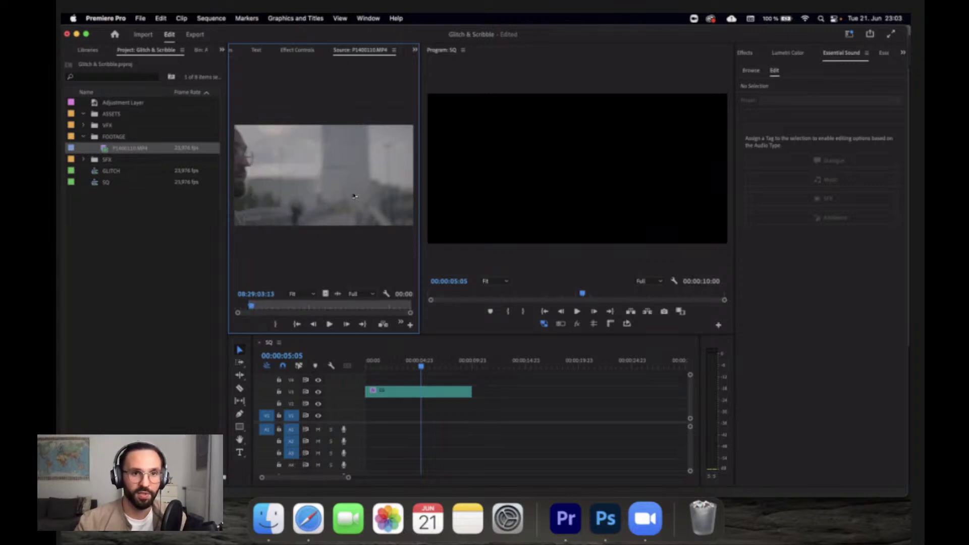
pyautogui.moveTo(420, 192); pyautogui.dragTo(441, 193)
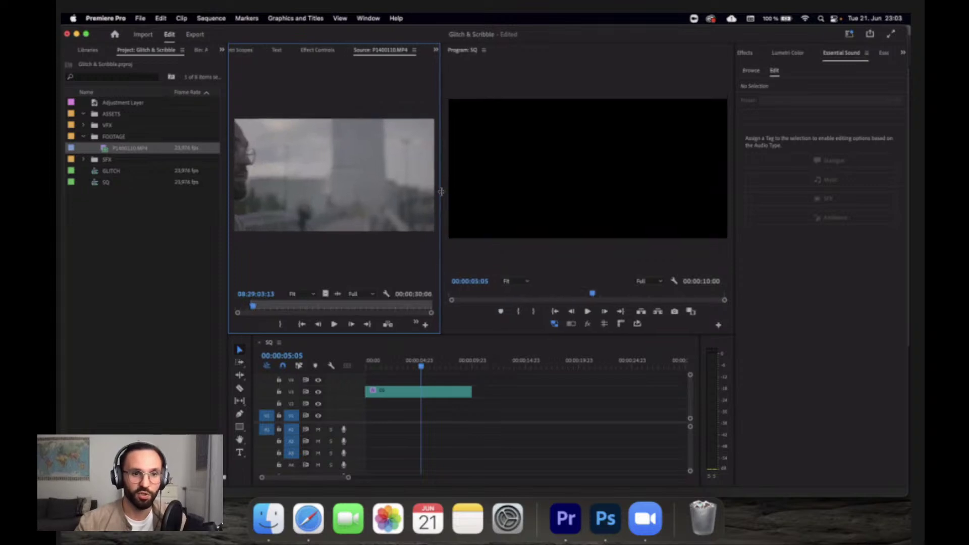
pyautogui.rightClick(268, 303)
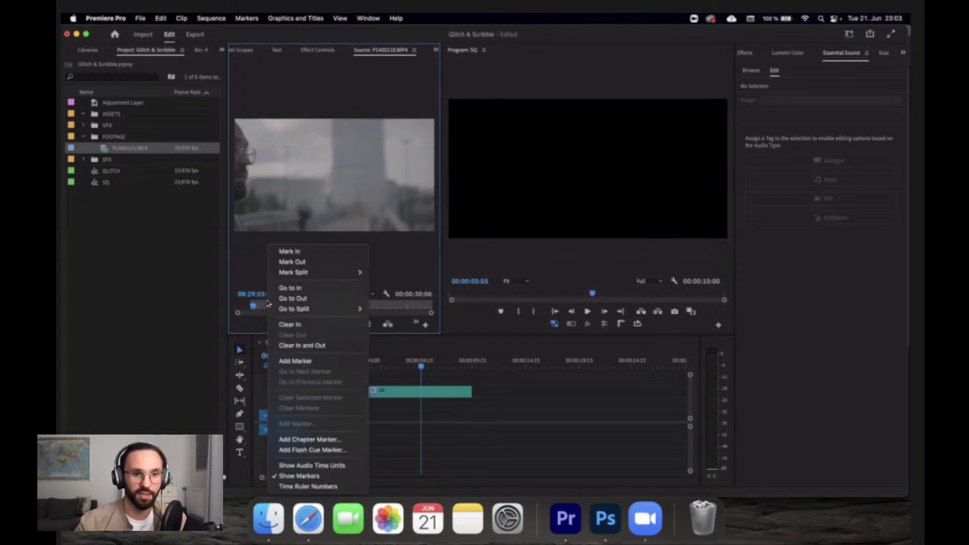
pyautogui.click(303, 344)
# Mark an in point at 08:29:03:03 and an out point at 08:29:12:18 on the source clip.
pyautogui.click(250, 309)
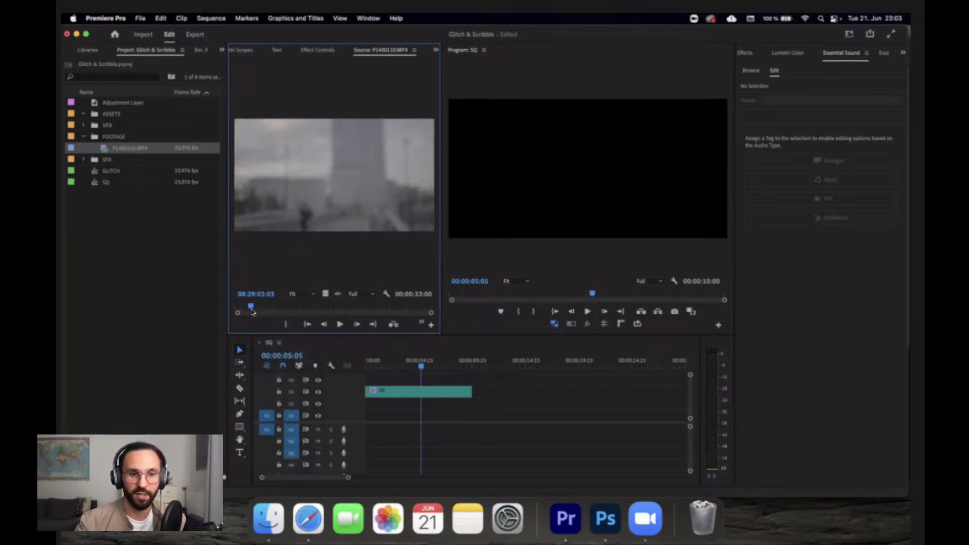
pyautogui.press('i')
pyautogui.moveTo(253, 312); pyautogui.dragTo(310, 313)
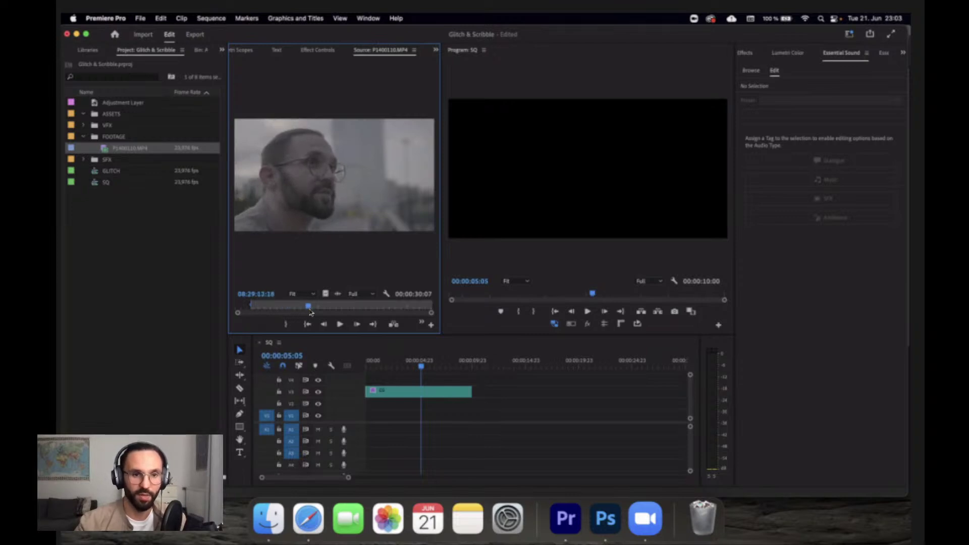
pyautogui.press('o')
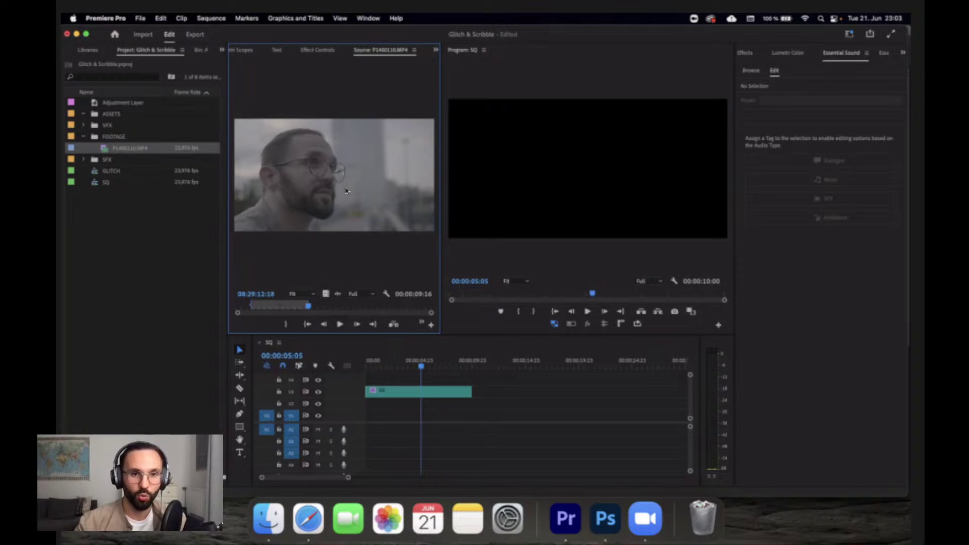
# Place the marked footage at the start of track V1 and extend its end to match the adjustment layer.
pyautogui.moveTo(345, 191); pyautogui.dragTo(365, 419)
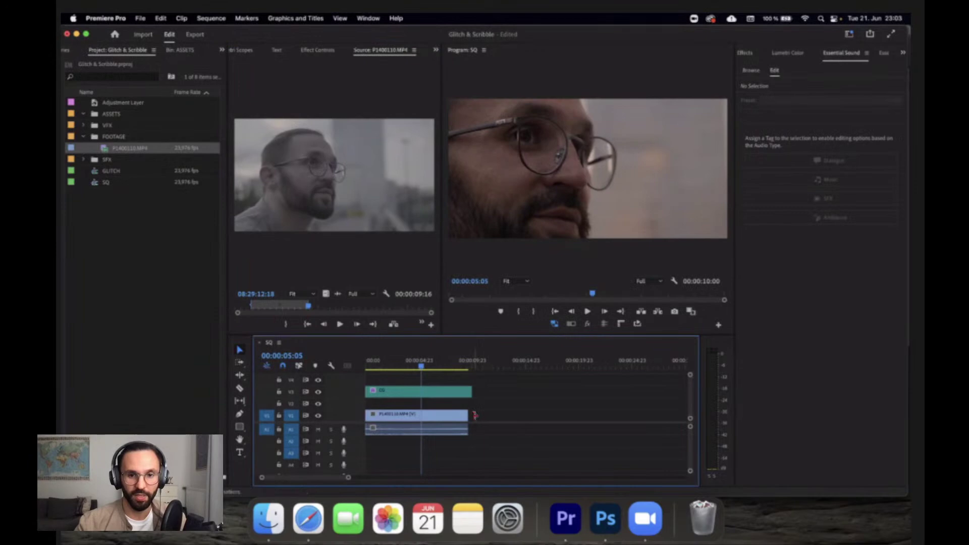
pyautogui.moveTo(468, 427); pyautogui.dragTo(472, 427)
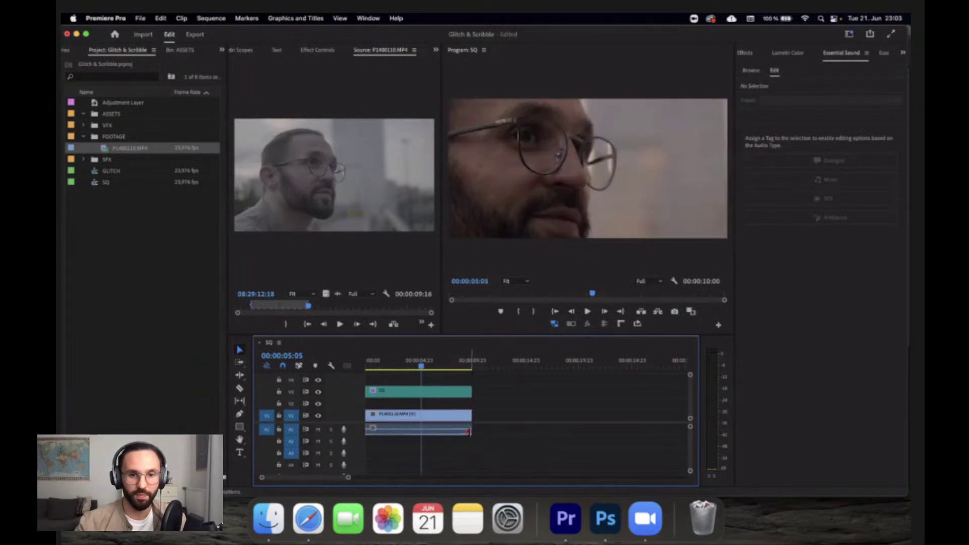
# Set the V1 video clip's scale to 50 and move the playhead to 00:00:05:01.
pyautogui.click(434, 420)
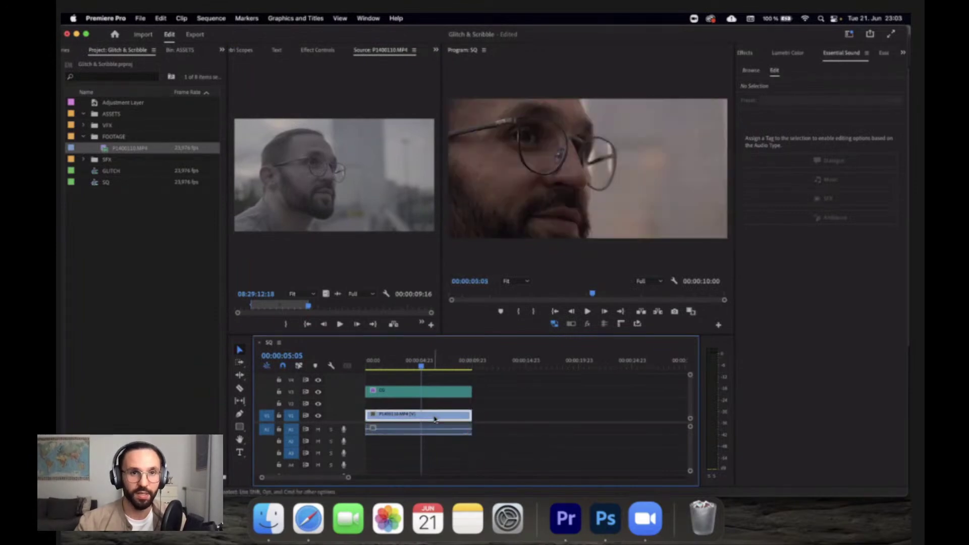
pyautogui.click(318, 50)
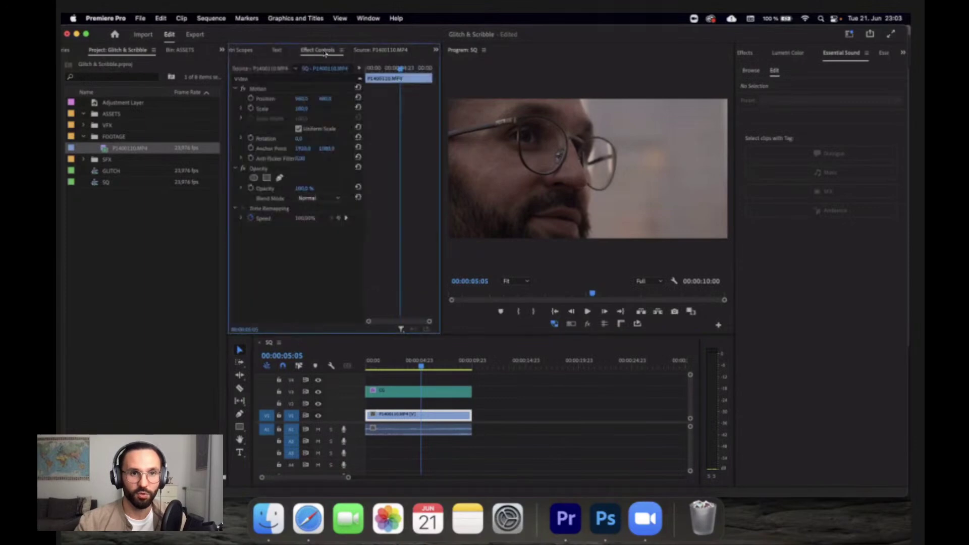
pyautogui.click(301, 109)
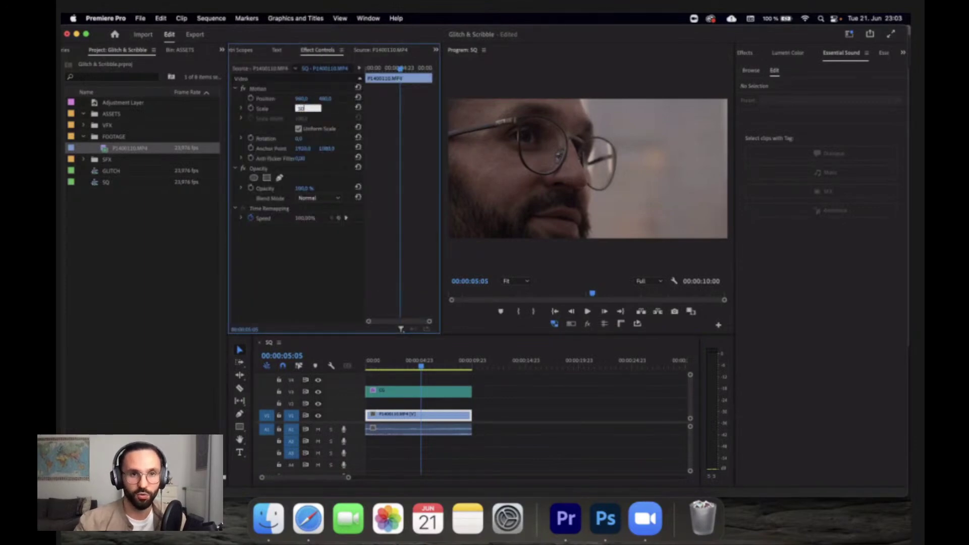
pyautogui.write('90')
pyautogui.press('Return')
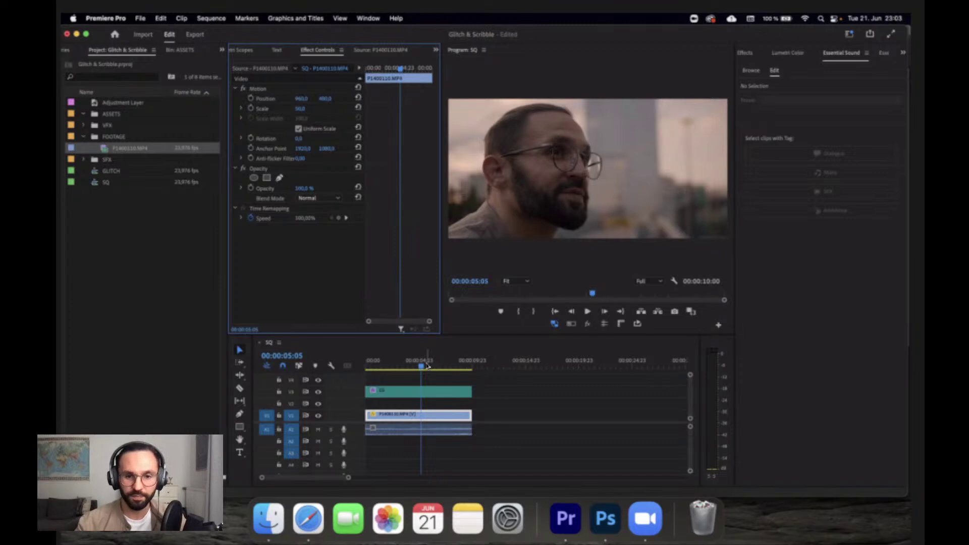
pyautogui.moveTo(426, 366)
pyautogui.mouseDown()
pyautogui.moveTo(363, 370)
pyautogui.moveTo(421, 376)
pyautogui.mouseUp()
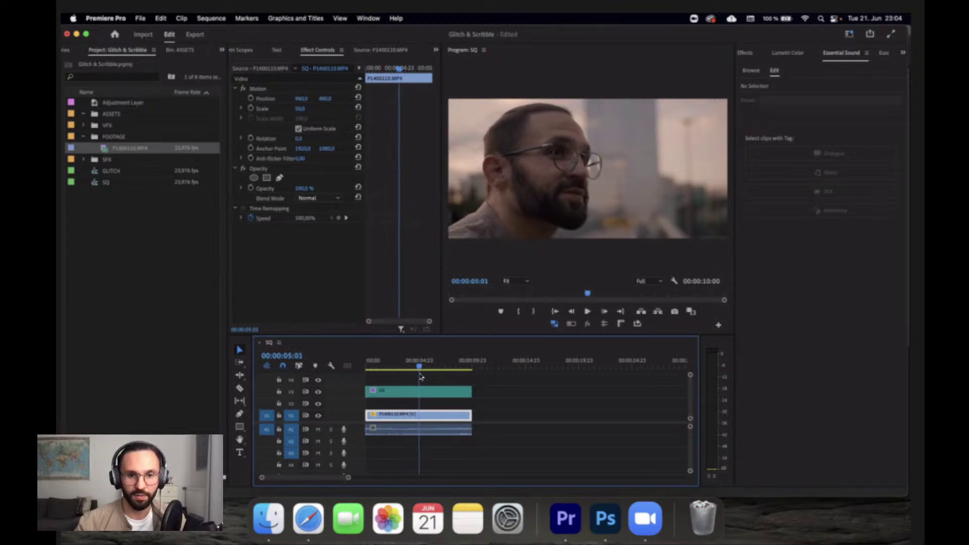
pyautogui.click(483, 404)
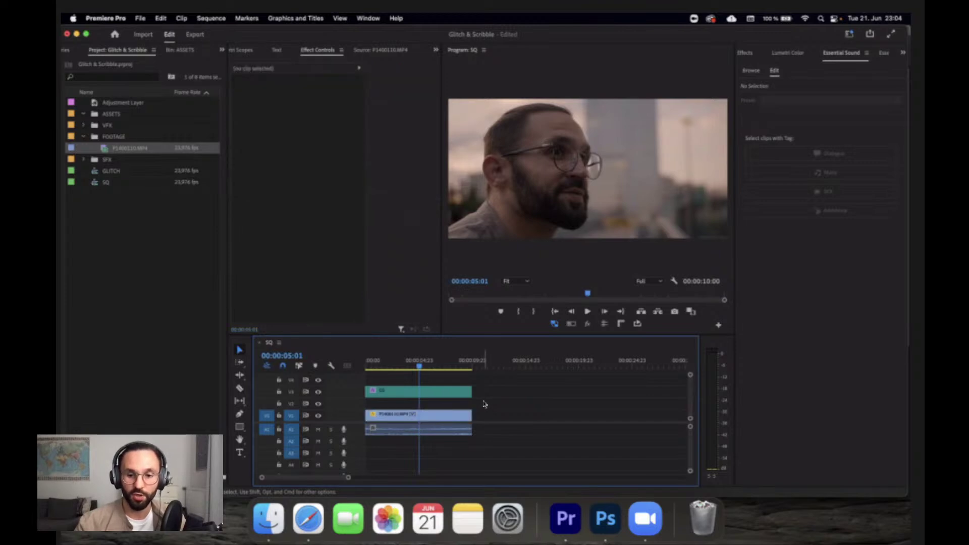
pyautogui.press('m')
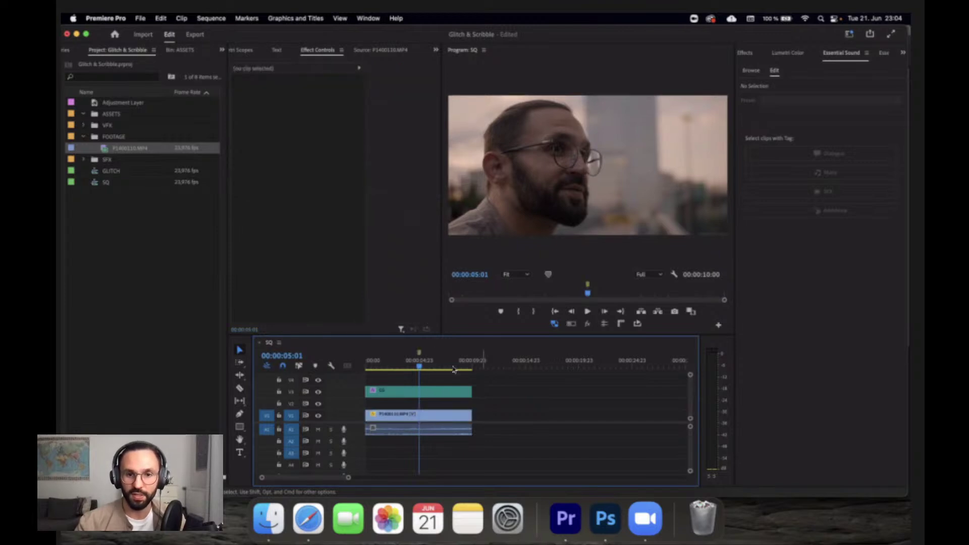
pyautogui.doubleClick(420, 355)
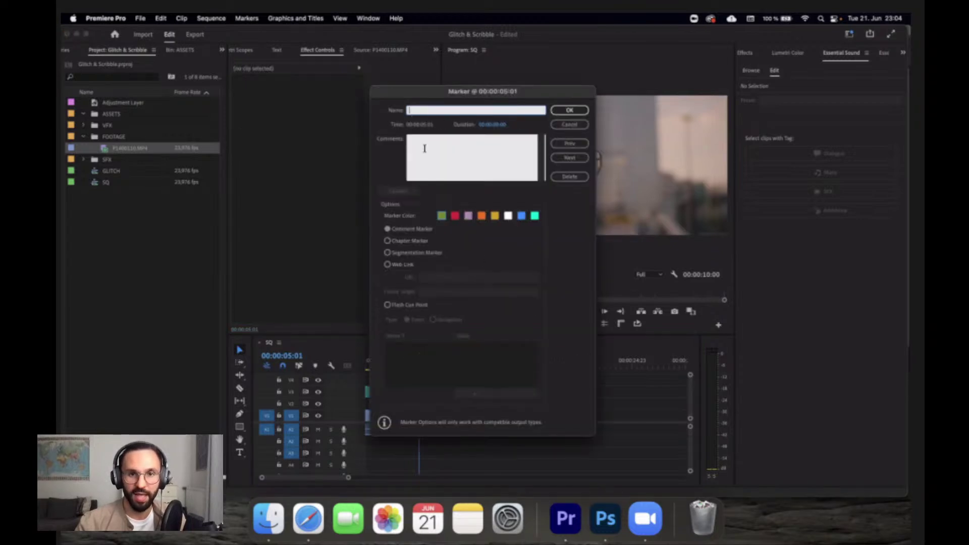
pyautogui.click(579, 130)
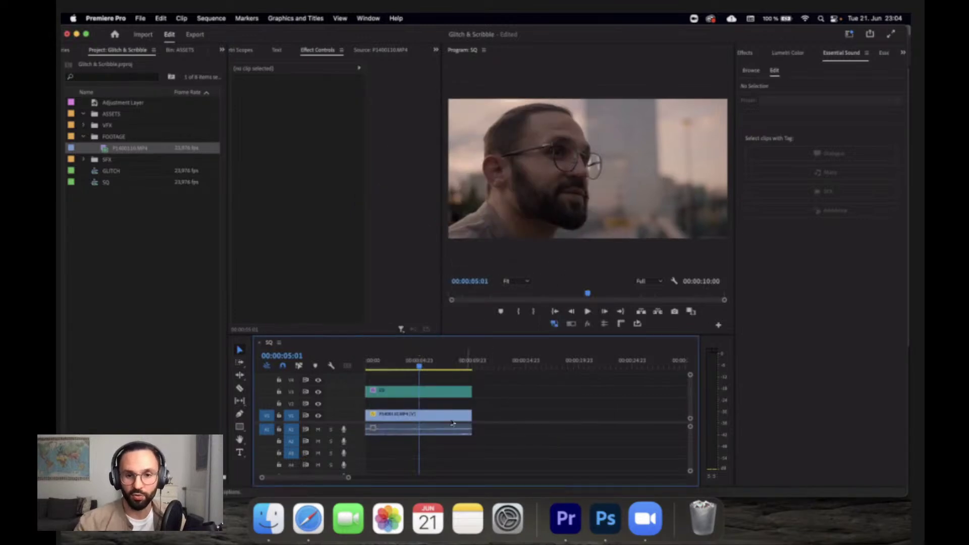
# Add a marker to the P1400110.MP4 clip at the playhead and widen the Program monitor.
pyautogui.click(452, 420)
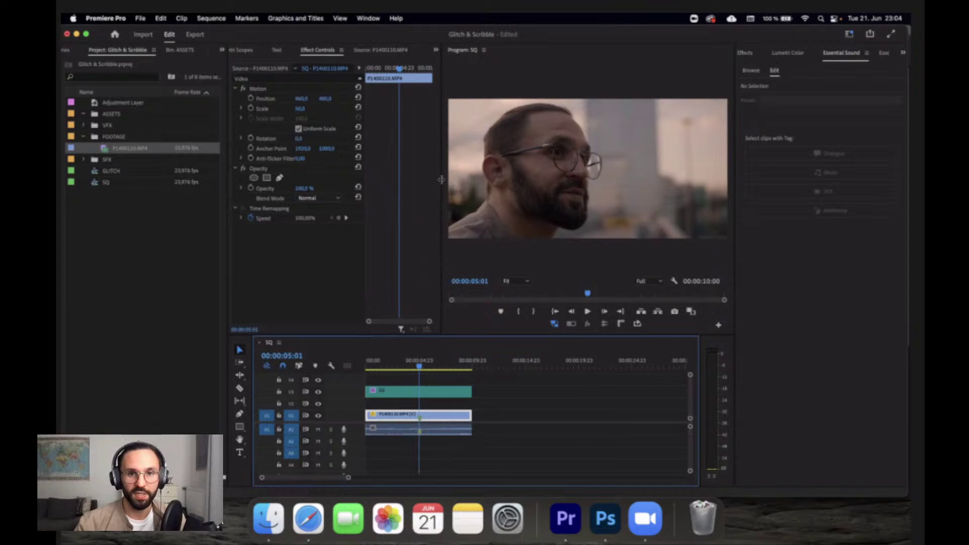
pyautogui.moveTo(442, 181); pyautogui.dragTo(390, 180)
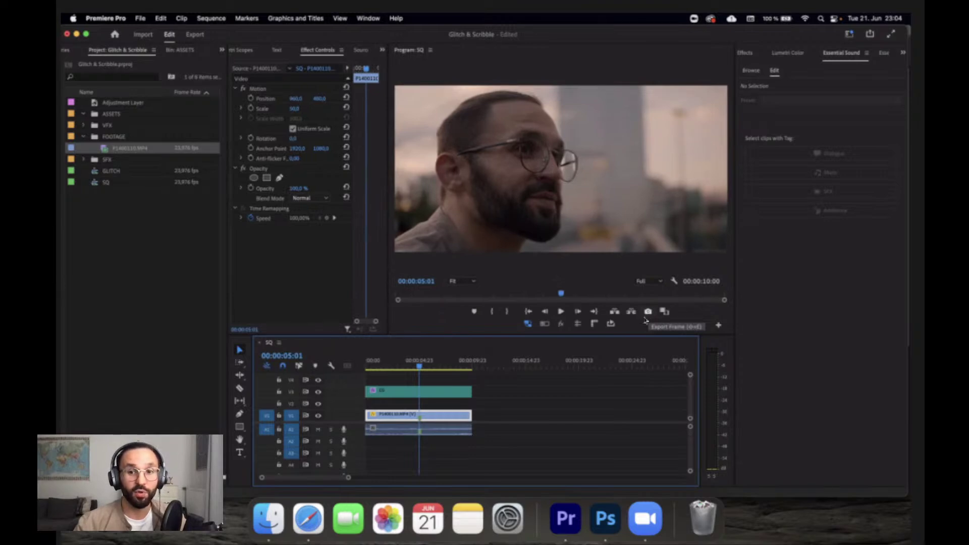
pyautogui.click(718, 326)
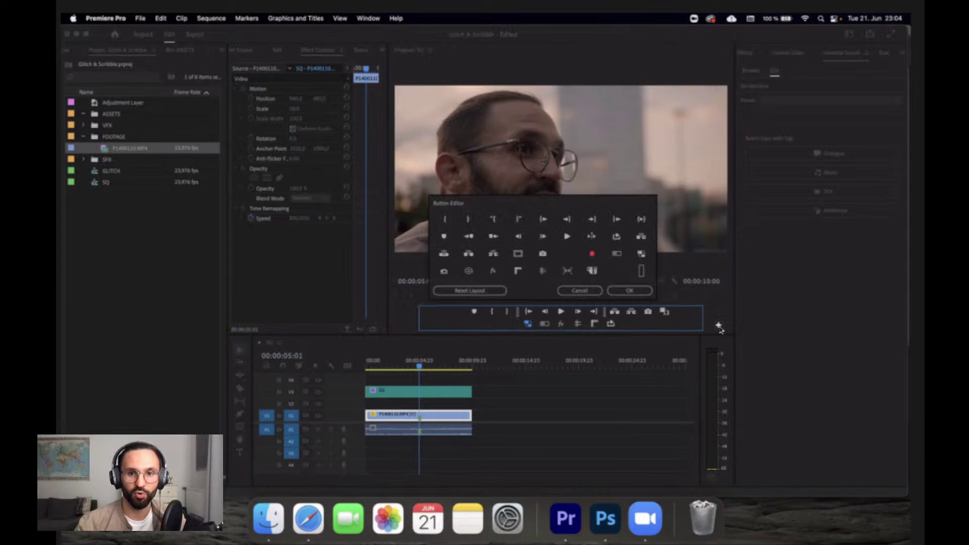
pyautogui.moveTo(544, 253); pyautogui.dragTo(628, 323)
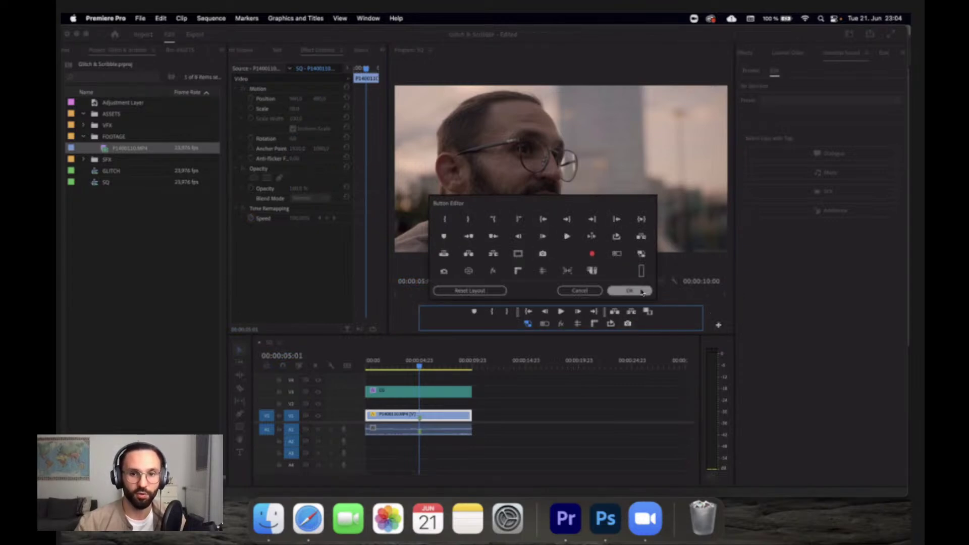
pyautogui.click(580, 291)
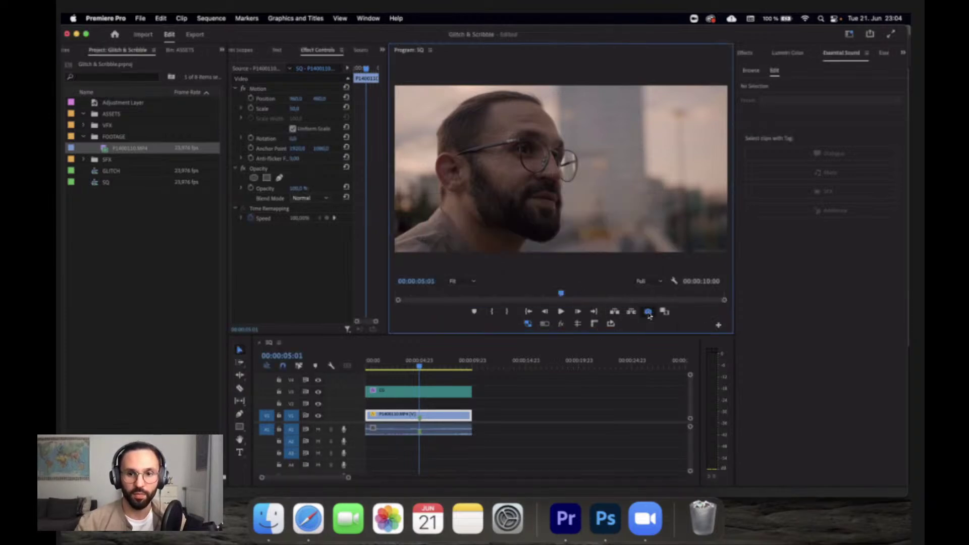
# Export the current frame as a JPEG named GLITCH BASE to the Desktop.
pyautogui.click(648, 312)
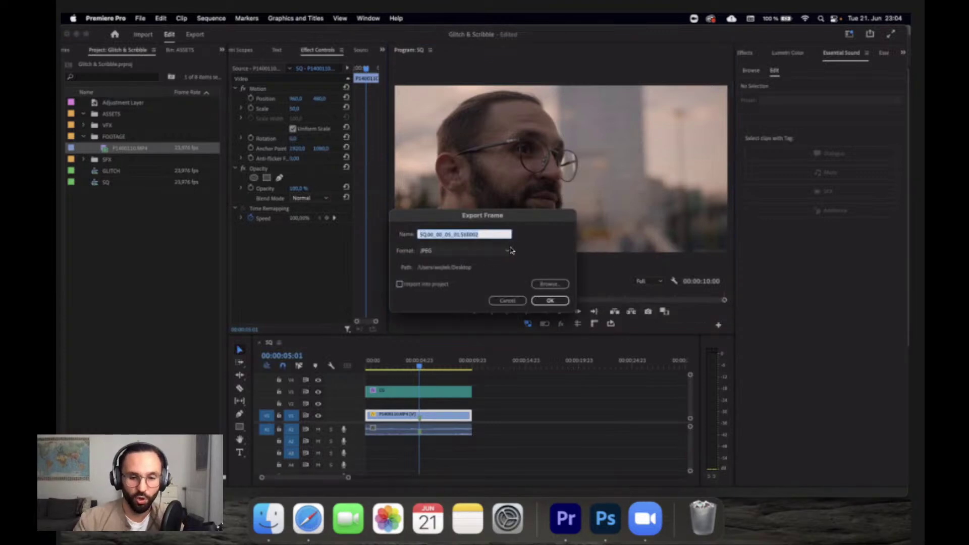
pyautogui.write('GlITCH BASE')
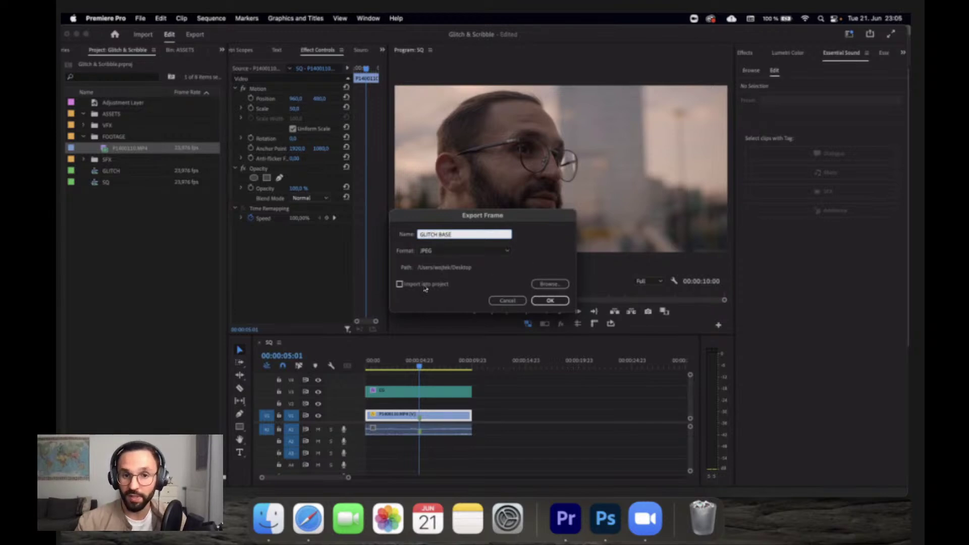
pyautogui.click(467, 252)
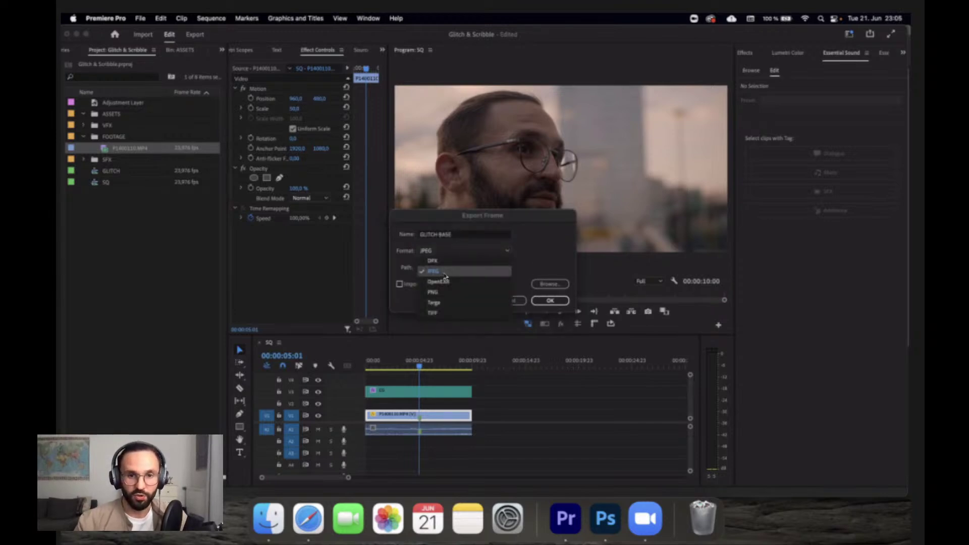
pyautogui.click(460, 273)
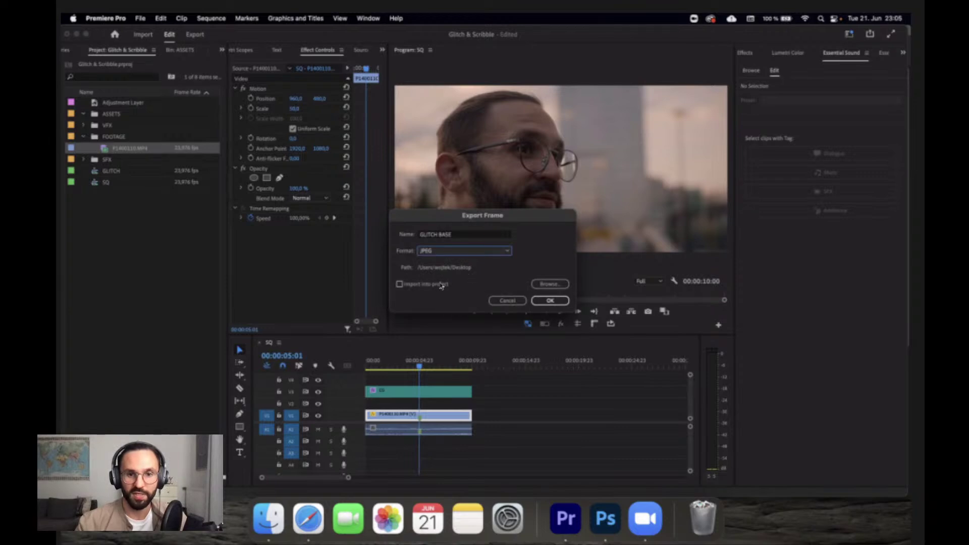
pyautogui.click(551, 302)
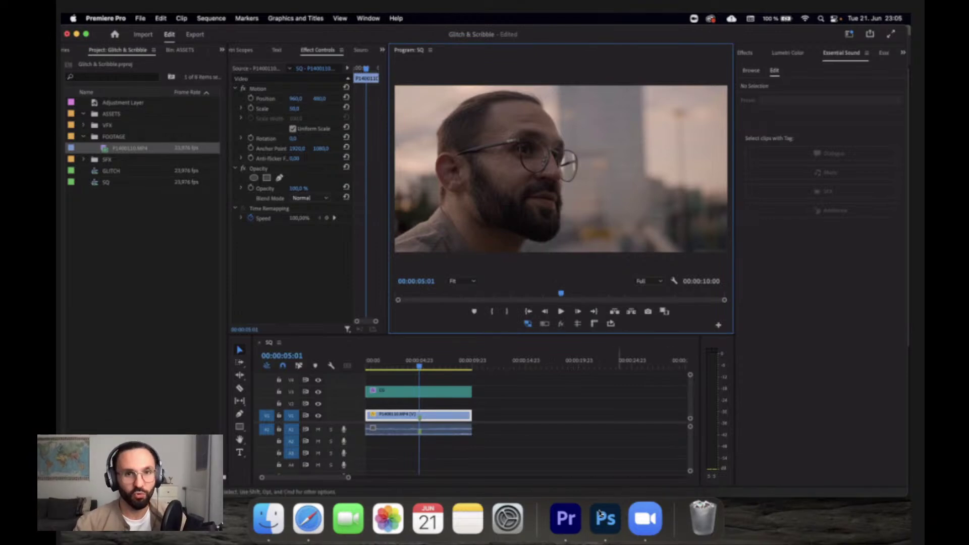
# Switch to Photoshop and open GLITCH BASE.jpg from the Desktop.
pyautogui.click(605, 518)
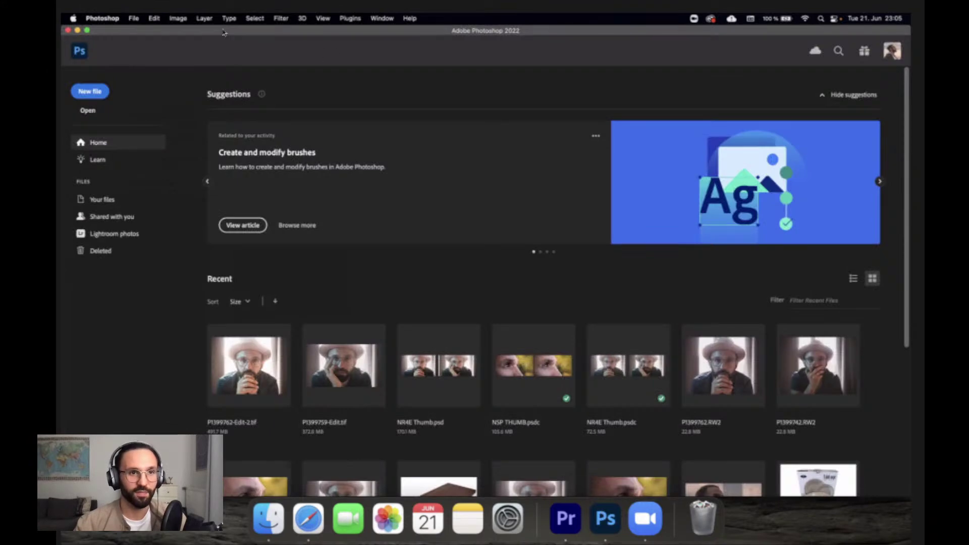
pyautogui.click(133, 19)
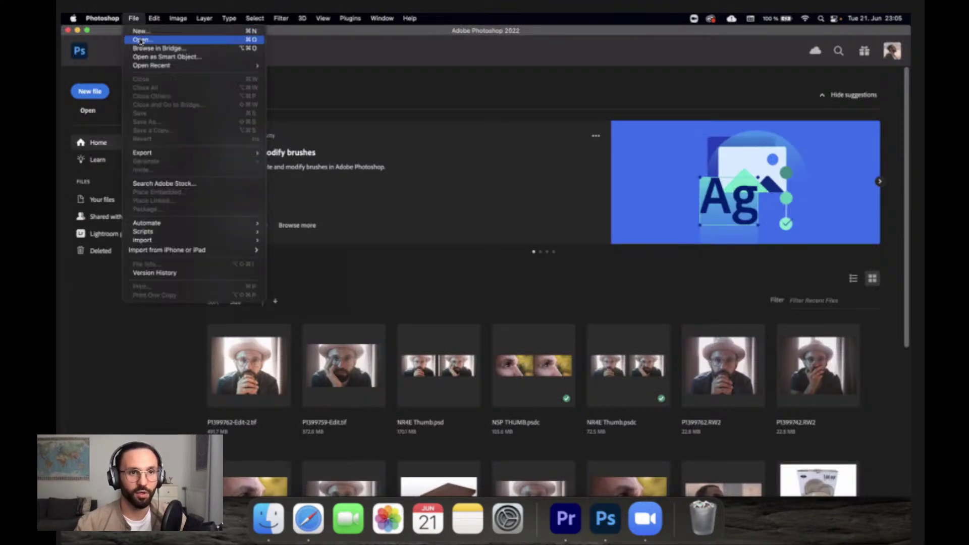
pyautogui.click(142, 40)
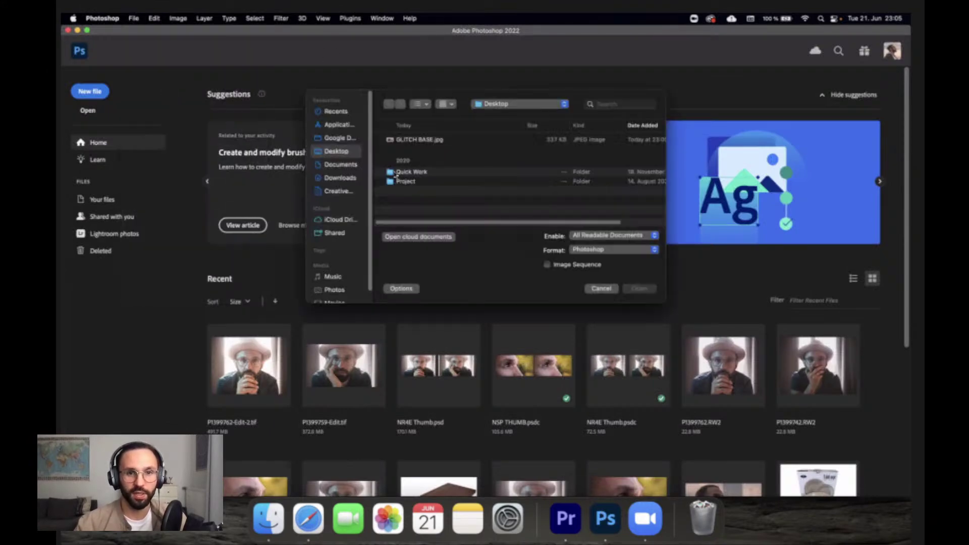
pyautogui.click(599, 287)
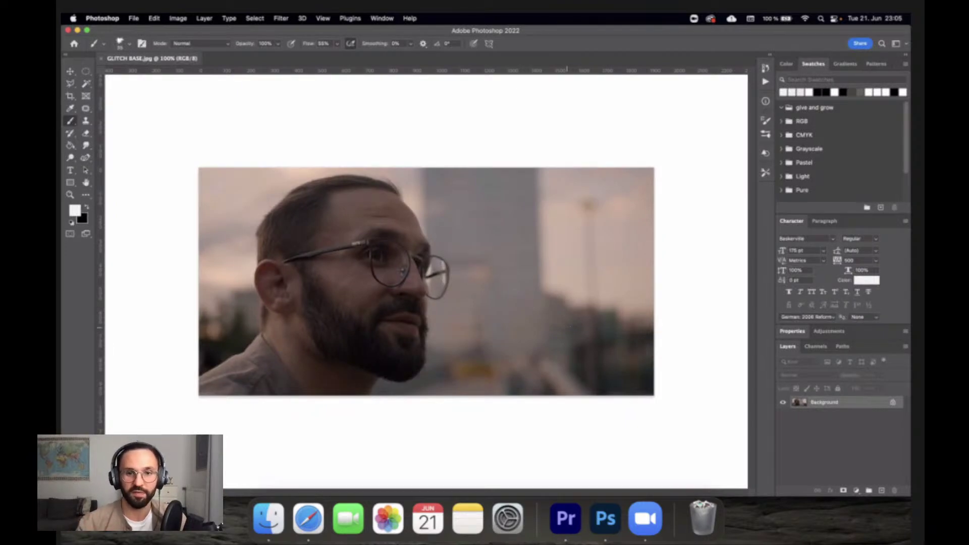
# Handwrite HEY with an exclamation mark in white brush strokes on the background beside the man's face.
pyautogui.scroll(3, 461, 236)
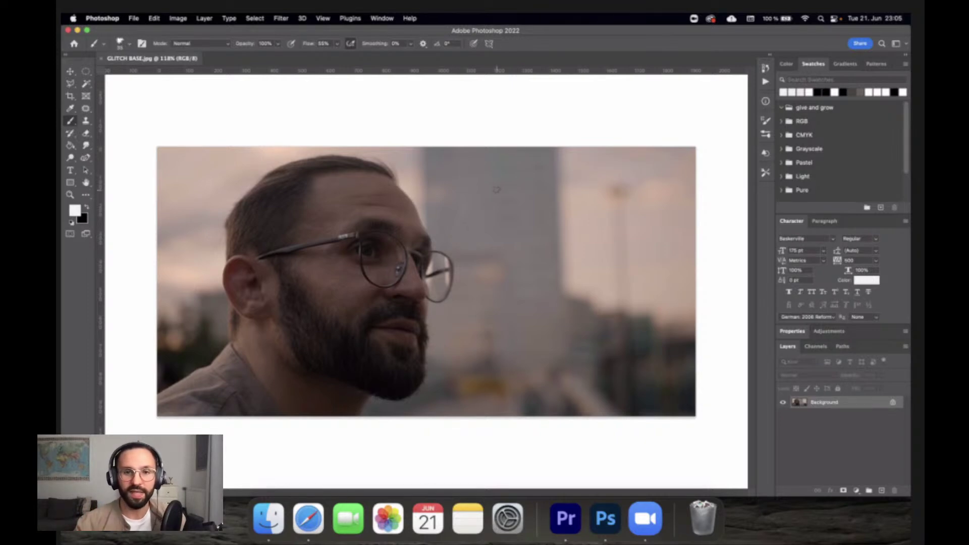
pyautogui.moveTo(497, 191)
pyautogui.mouseDown()
pyautogui.moveTo(489, 251)
pyautogui.moveTo(537, 196)
pyautogui.mouseUp()
pyautogui.moveTo(498, 222)
pyautogui.mouseDown()
pyautogui.moveTo(534, 221)
pyautogui.moveTo(561, 263)
pyautogui.moveTo(551, 238)
pyautogui.moveTo(581, 241)
pyautogui.mouseUp()
pyautogui.moveTo(596, 207)
pyautogui.mouseDown()
pyautogui.moveTo(553, 204)
pyautogui.moveTo(626, 267)
pyautogui.mouseUp()
pyautogui.moveTo(641, 224); pyautogui.dragTo(596, 316)
pyautogui.moveTo(657, 223)
pyautogui.mouseDown()
pyautogui.moveTo(695, 234)
pyautogui.moveTo(665, 218)
pyautogui.mouseUp()
pyautogui.moveTo(631, 297)
pyautogui.mouseDown()
pyautogui.moveTo(649, 313)
pyautogui.moveTo(632, 294)
pyautogui.mouseUp()
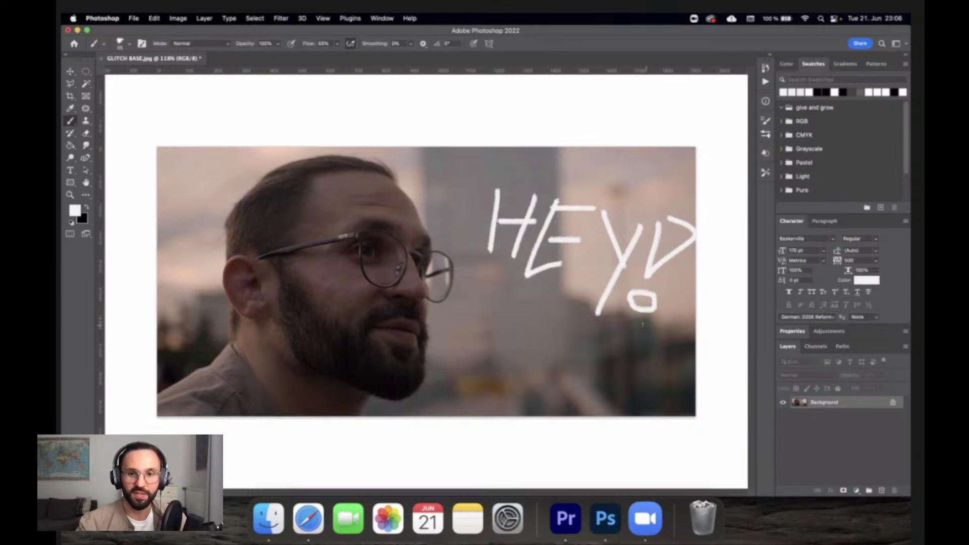
# Undo all the handwritten HEY brush strokes.
pyautogui.press('super+z')
pyautogui.press('super+z')
pyautogui.press('super+z')
pyautogui.press('super+z')
pyautogui.press('super+z')
pyautogui.press('super+z')
pyautogui.press('super+z')
pyautogui.press('super+z')
pyautogui.press('super+z')
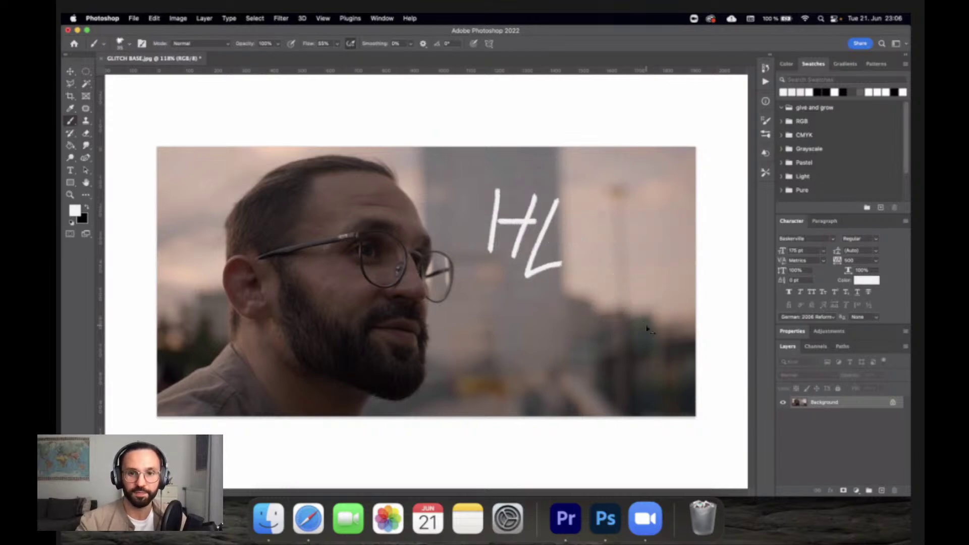
pyautogui.press('super+z')
pyautogui.press('super+z')
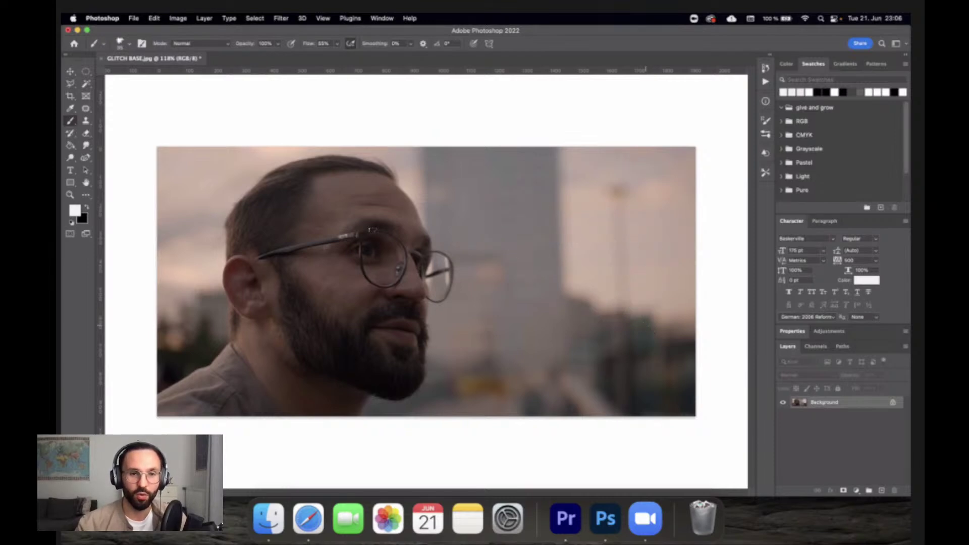
# Try brush strokes over the glasses and on the background beside the face, undoing each one.
pyautogui.moveTo(352, 233)
pyautogui.mouseDown()
pyautogui.moveTo(374, 264)
pyautogui.moveTo(379, 248)
pyautogui.mouseUp()
pyautogui.press('super+z')
pyautogui.press('super+z')
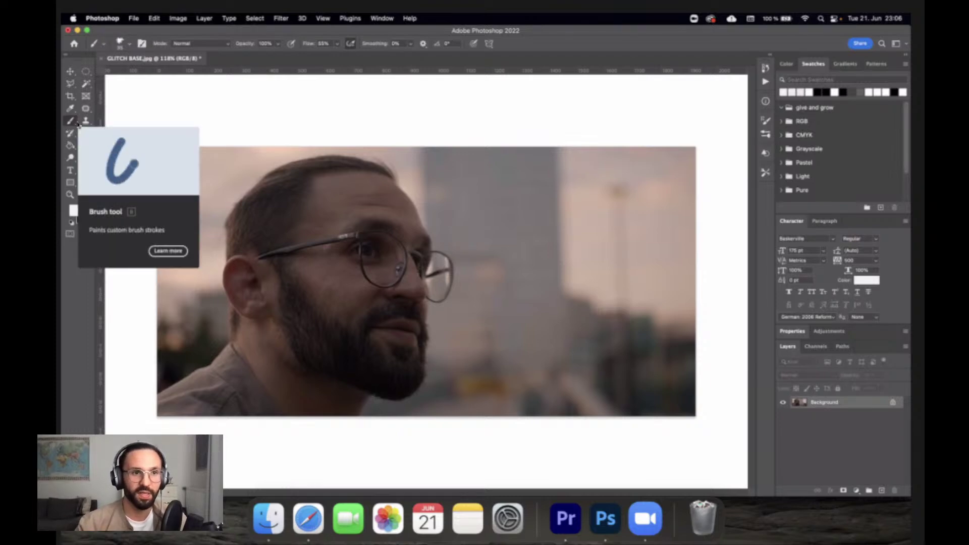
pyautogui.click(129, 44)
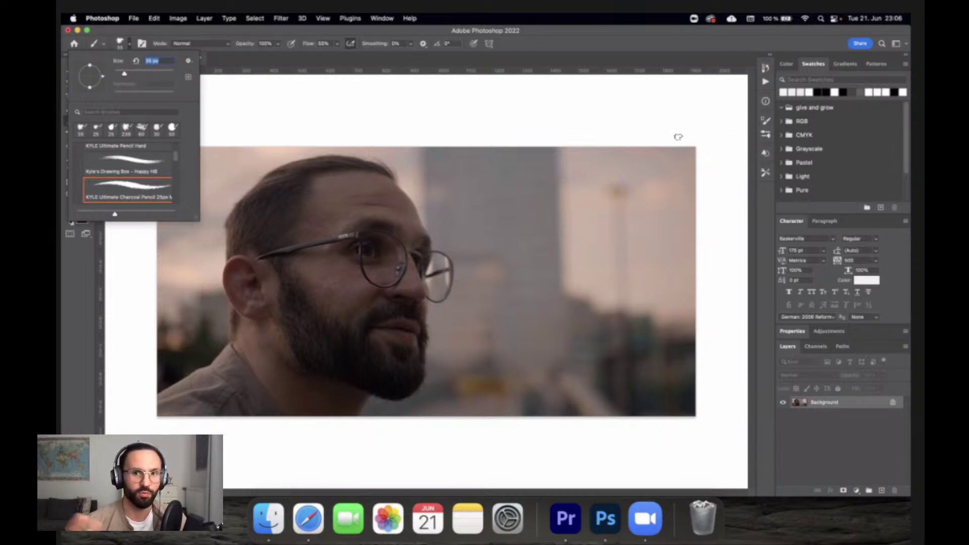
pyautogui.moveTo(458, 208)
pyautogui.mouseDown()
pyautogui.moveTo(559, 182)
pyautogui.moveTo(505, 233)
pyautogui.moveTo(538, 253)
pyautogui.mouseUp()
pyautogui.press('super+z')
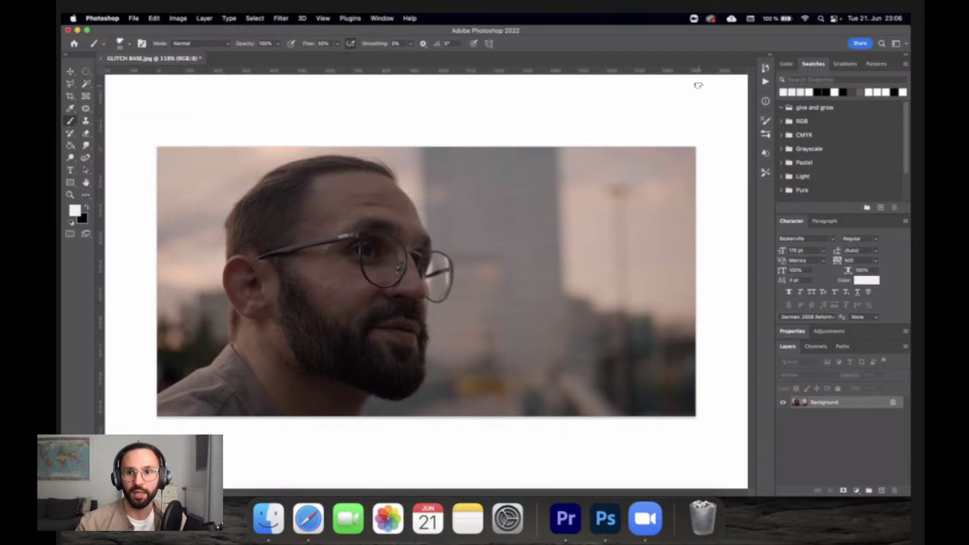
# Try the 123 px and 30 px brush tips with test strokes beside the face, undoing each stroke.
pyautogui.click(766, 121)
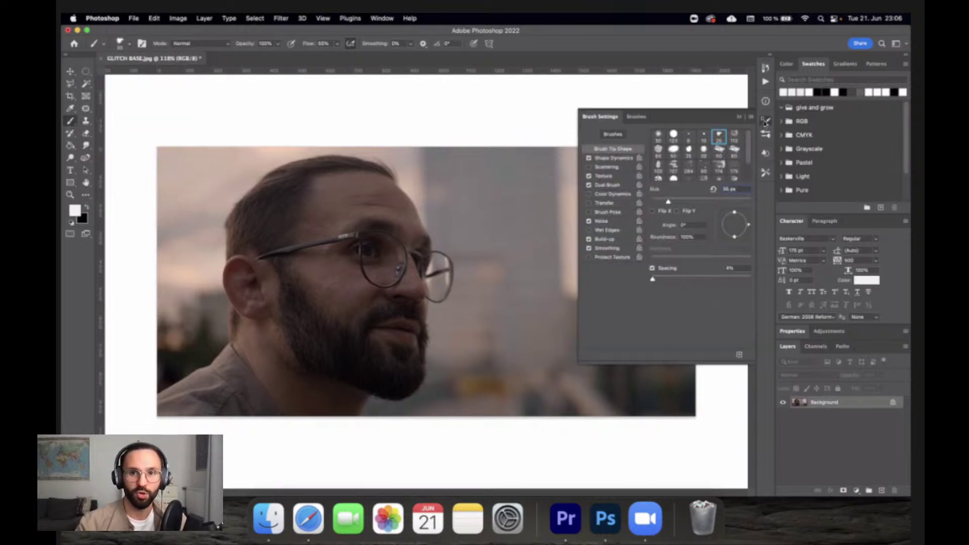
pyautogui.click(674, 135)
pyautogui.moveTo(525, 258)
pyautogui.mouseDown()
pyautogui.moveTo(517, 191)
pyautogui.moveTo(471, 260)
pyautogui.mouseUp()
pyautogui.press('super+z')
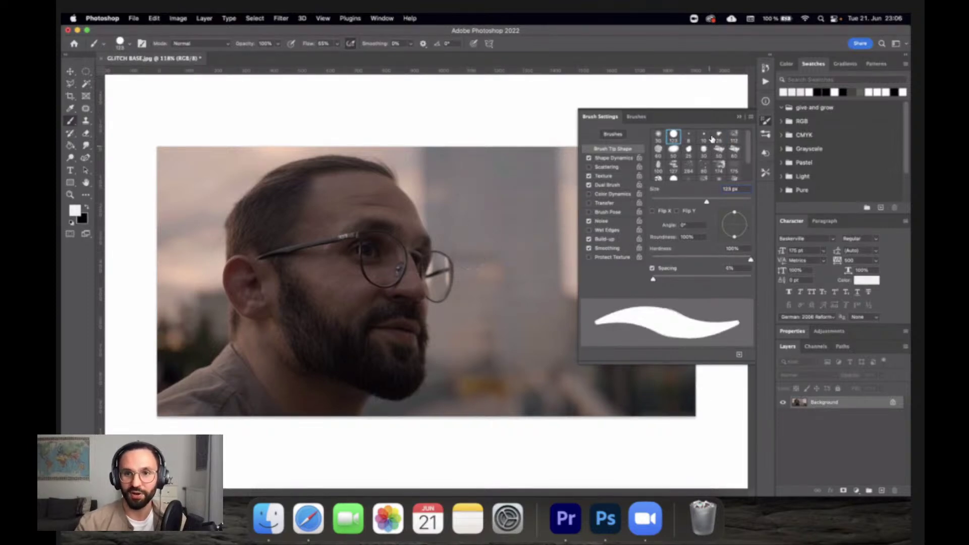
pyautogui.click(659, 136)
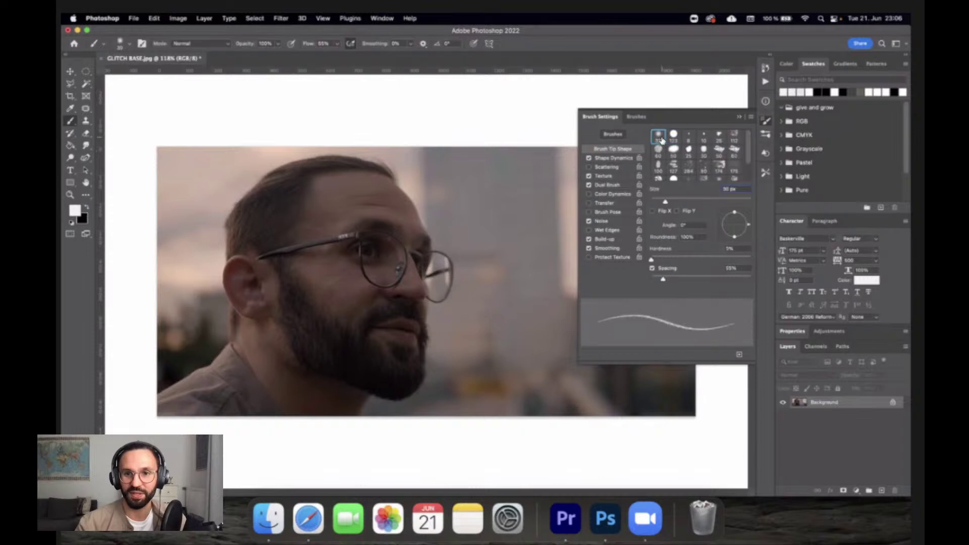
pyautogui.moveTo(467, 218)
pyautogui.mouseDown()
pyautogui.moveTo(520, 255)
pyautogui.moveTo(477, 244)
pyautogui.moveTo(463, 261)
pyautogui.mouseUp()
pyautogui.press('super+z')
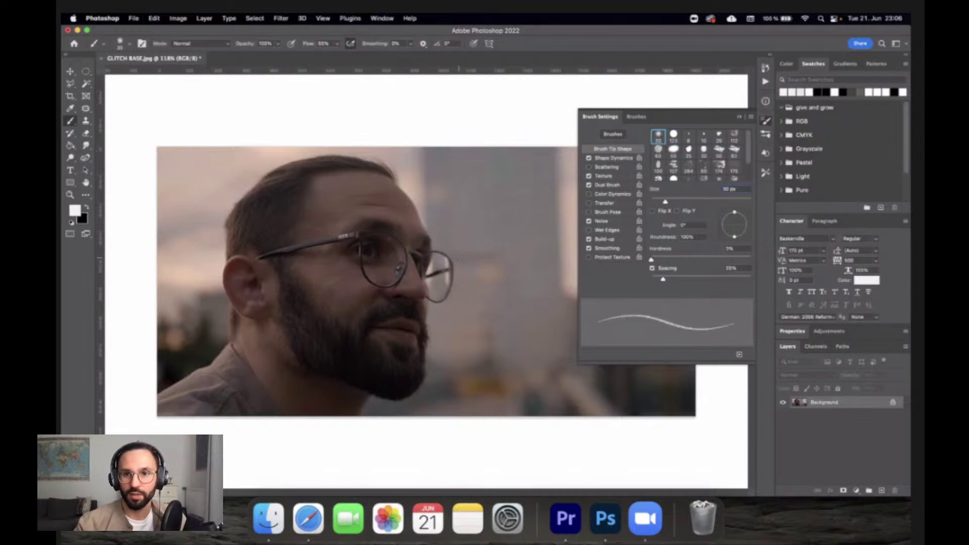
# Try the hard 50 px brush tip with a scribble beside the face and undo the scribble.
pyautogui.scroll(-2, 673, 162)
pyautogui.click(674, 160)
pyautogui.click(674, 160)
pyautogui.moveTo(486, 205)
pyautogui.mouseDown()
pyautogui.moveTo(532, 195)
pyautogui.moveTo(458, 230)
pyautogui.moveTo(503, 263)
pyautogui.moveTo(490, 177)
pyautogui.moveTo(475, 259)
pyautogui.moveTo(437, 241)
pyautogui.mouseUp()
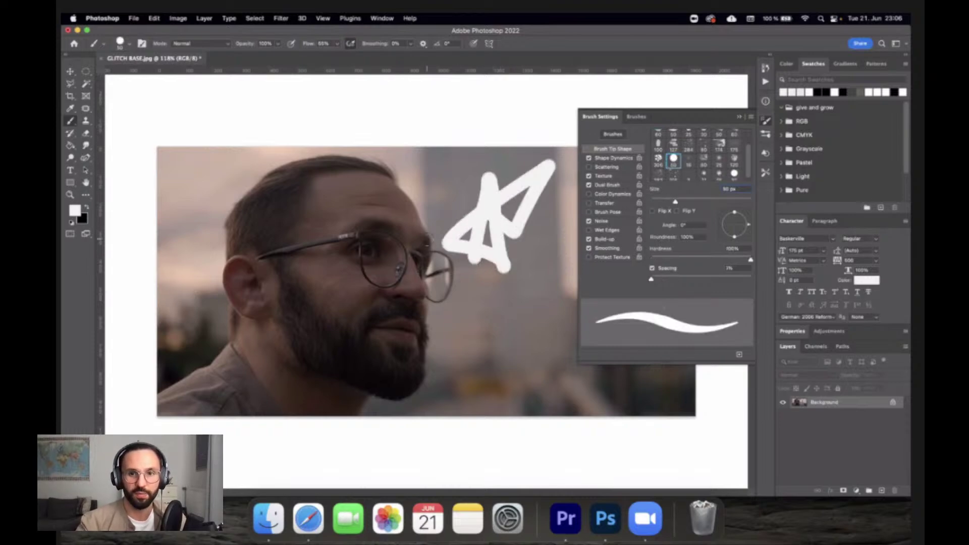
pyautogui.press('super+z')
pyautogui.scroll(2, 701, 149)
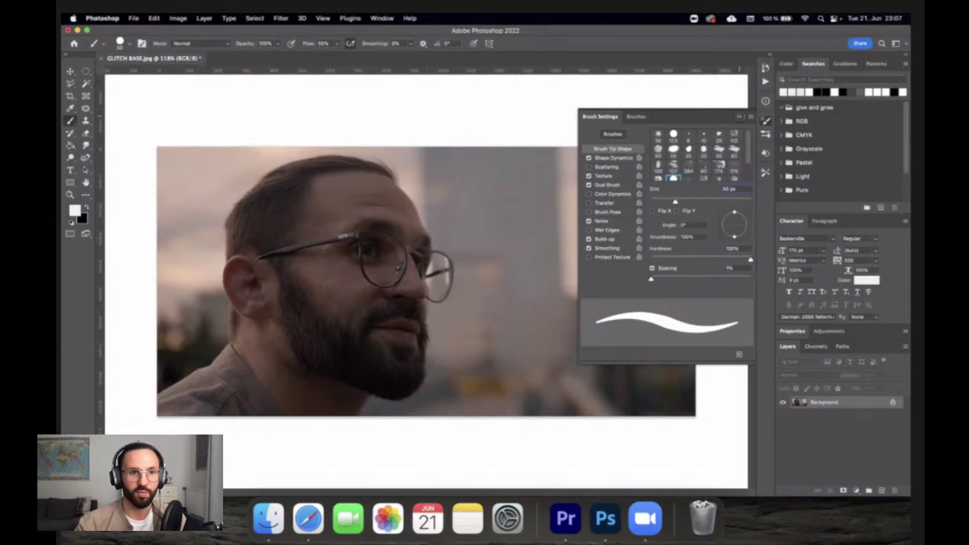
pyautogui.click(739, 117)
# Find the KYLE Ultimate Charcoal Pencil 25px brush by searching kyle, set its size to 35 px, and try a stroke that is undone.
pyautogui.click(128, 45)
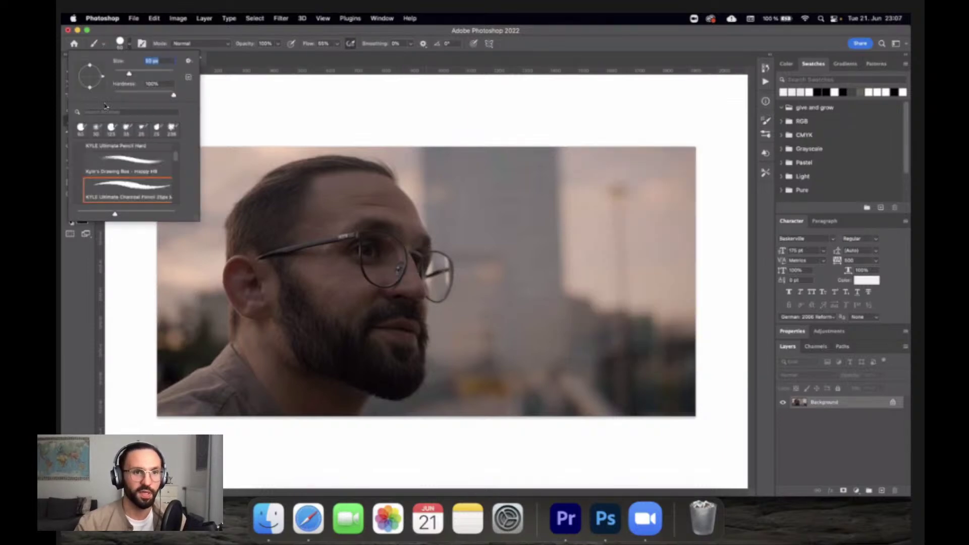
pyautogui.click(126, 112)
pyautogui.write('kyle')
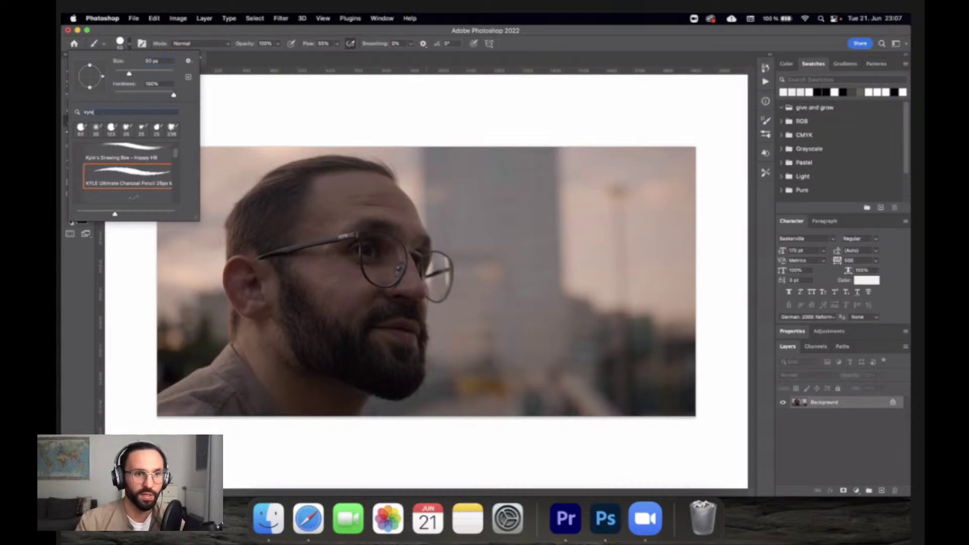
pyautogui.click(135, 184)
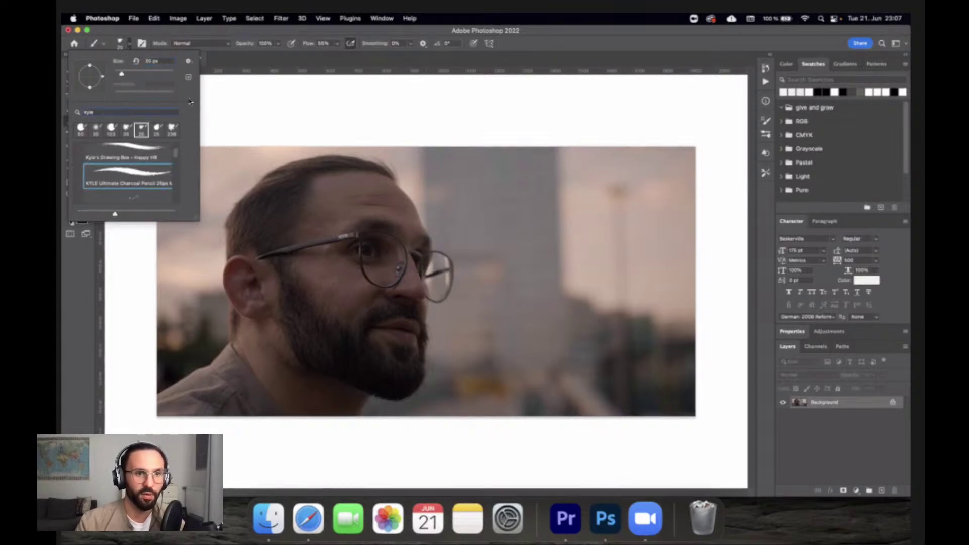
pyautogui.doubleClick(151, 61)
pyautogui.write('55')
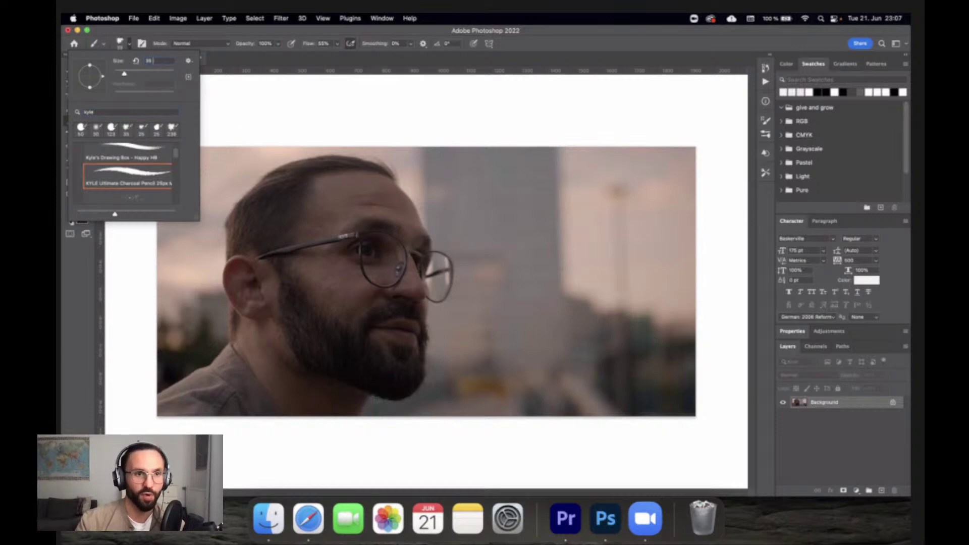
pyautogui.press('Return')
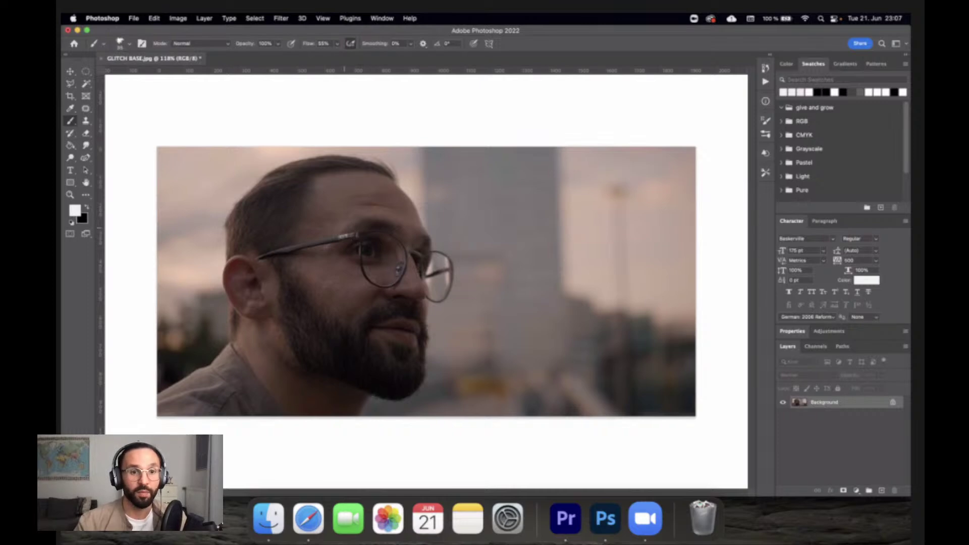
pyautogui.moveTo(348, 233)
pyautogui.mouseDown()
pyautogui.moveTo(388, 275)
pyautogui.moveTo(531, 298)
pyautogui.moveTo(598, 270)
pyautogui.mouseUp()
pyautogui.press('super+z')
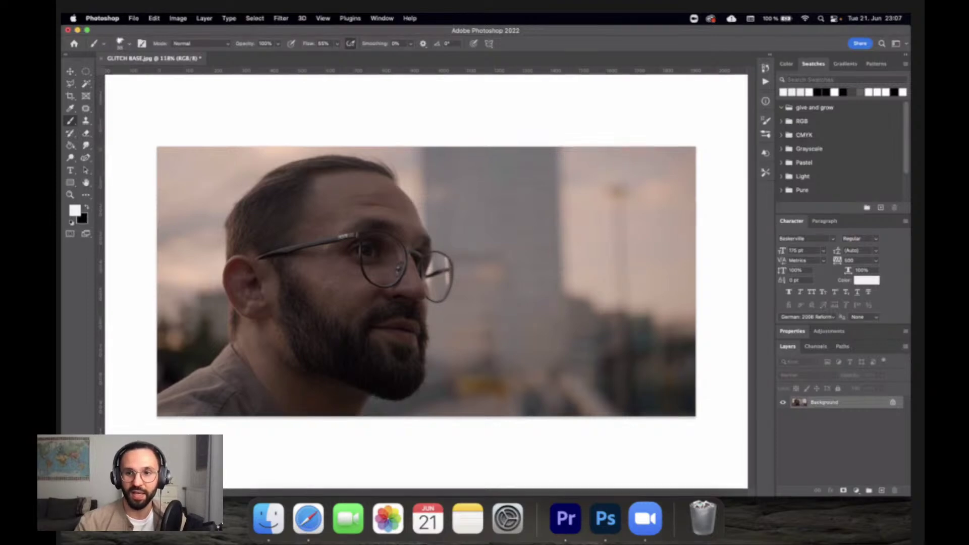
pyautogui.click(906, 347)
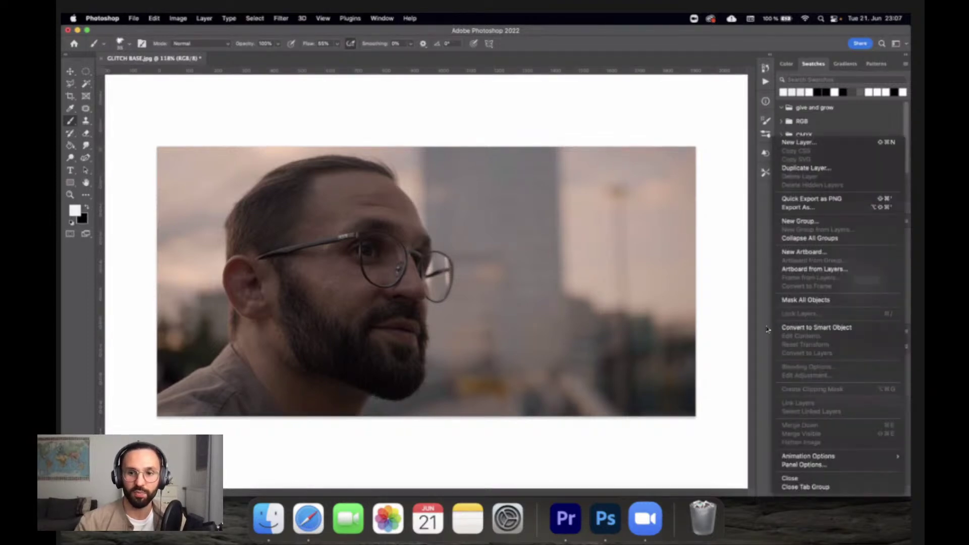
pyautogui.press('Escape')
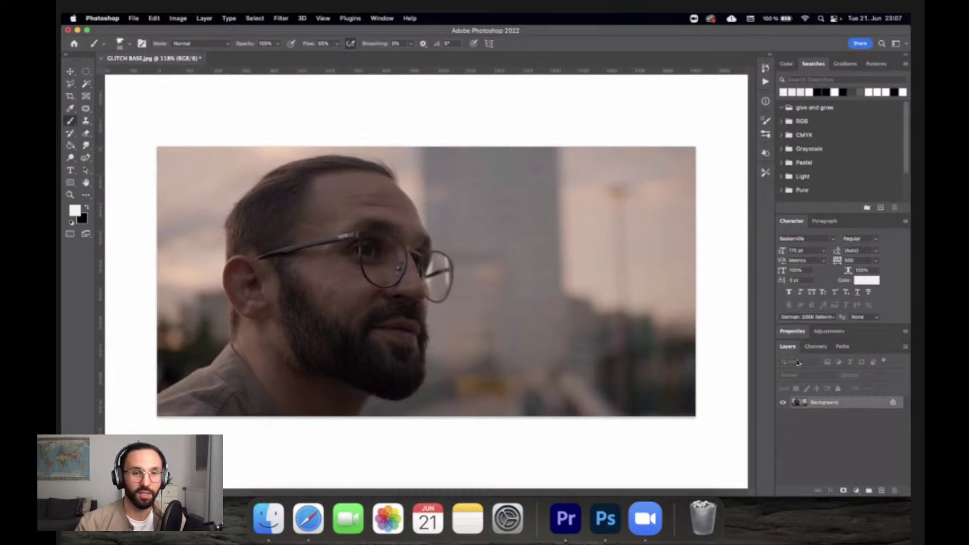
pyautogui.click(385, 17)
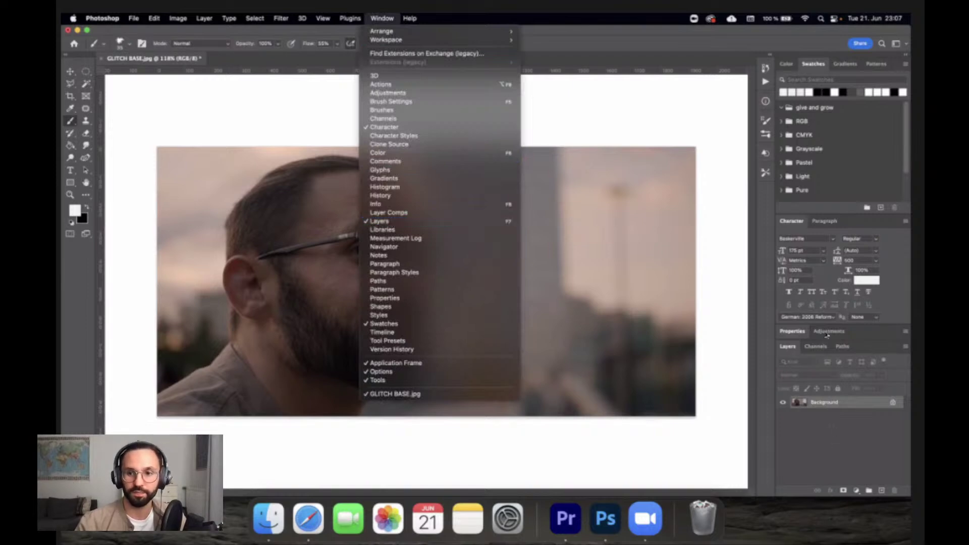
pyautogui.click(894, 357)
# Create a new empty layer above the Background and rename it GLITCH 1.
pyautogui.click(906, 346)
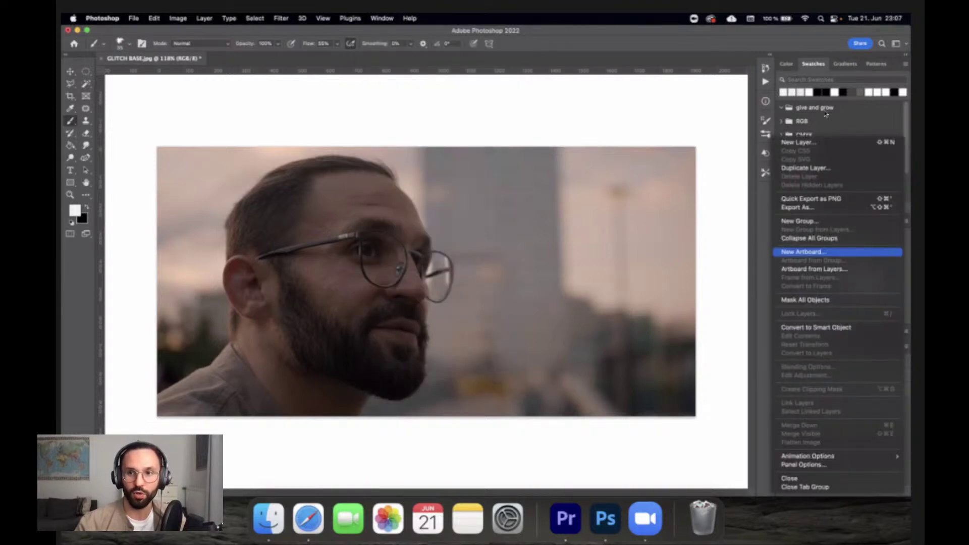
pyautogui.click(802, 143)
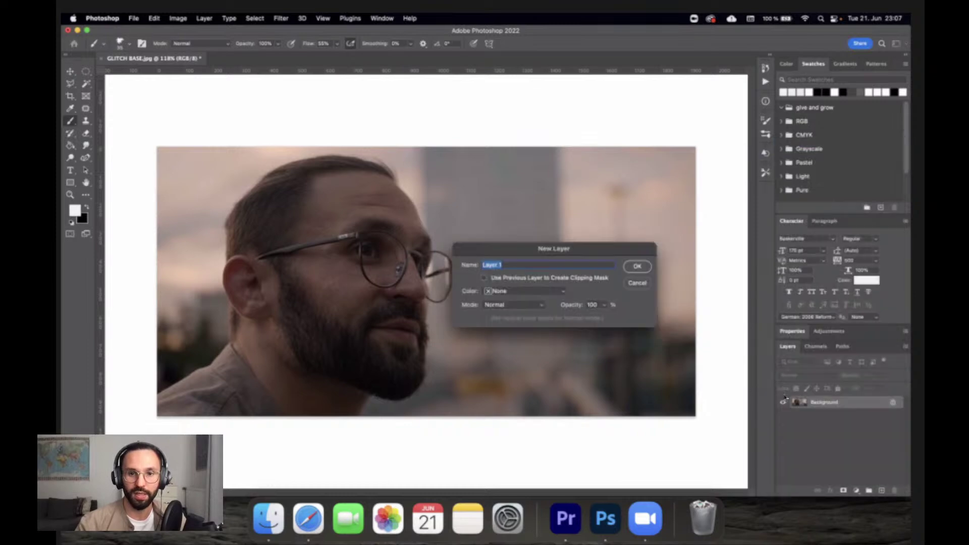
pyautogui.press('Return')
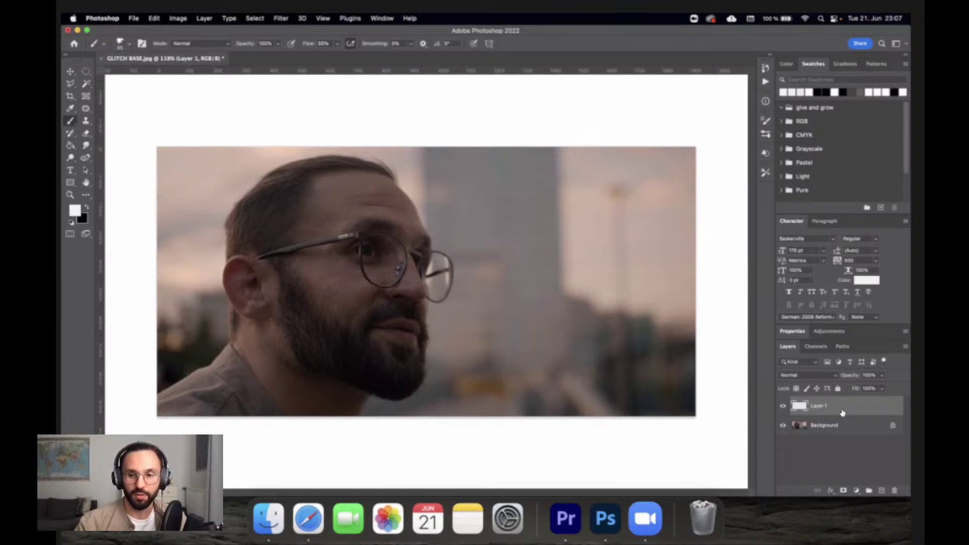
pyautogui.doubleClick(820, 407)
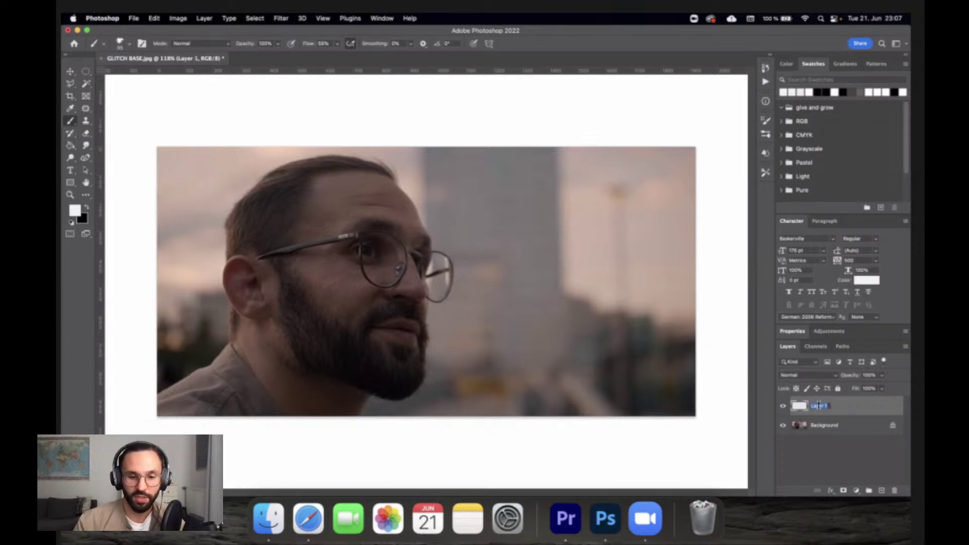
pyautogui.write('GLITCH')
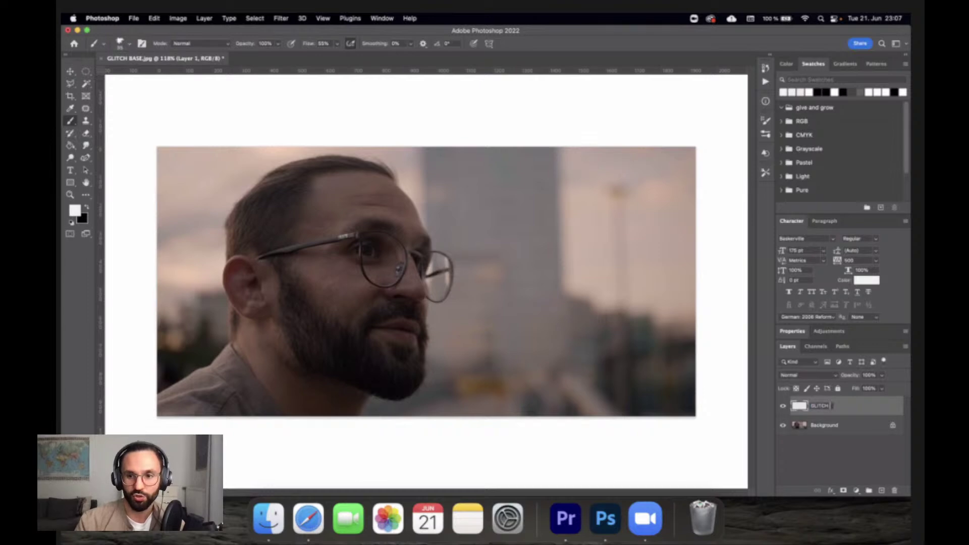
pyautogui.write(' 1')
pyautogui.press('Return')
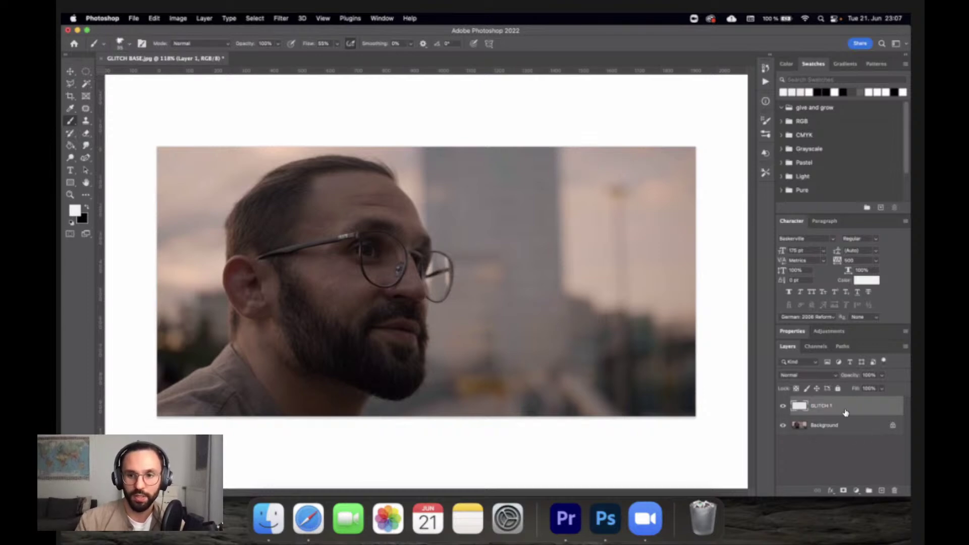
# Duplicate the GLITCH 1 layer twice.
pyautogui.rightClick(836, 410)
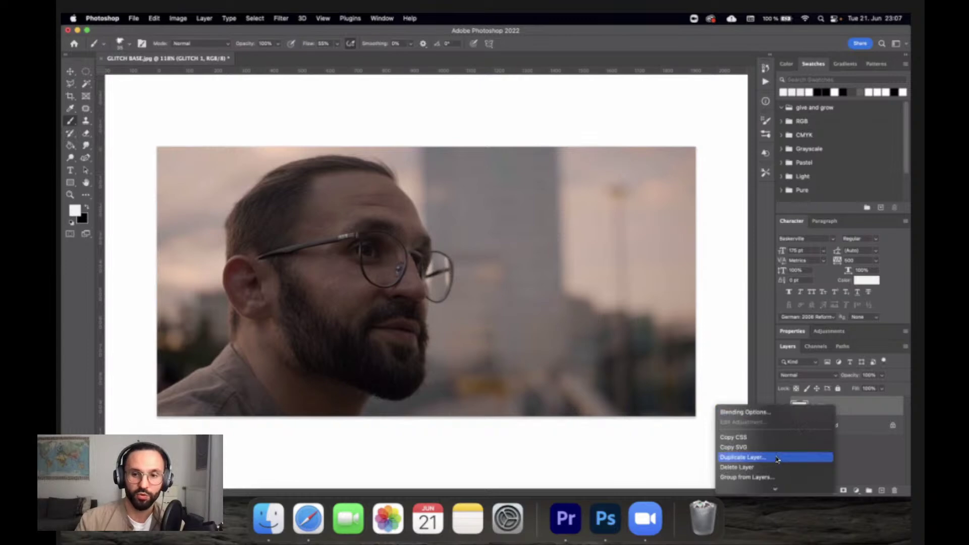
pyautogui.click(822, 434)
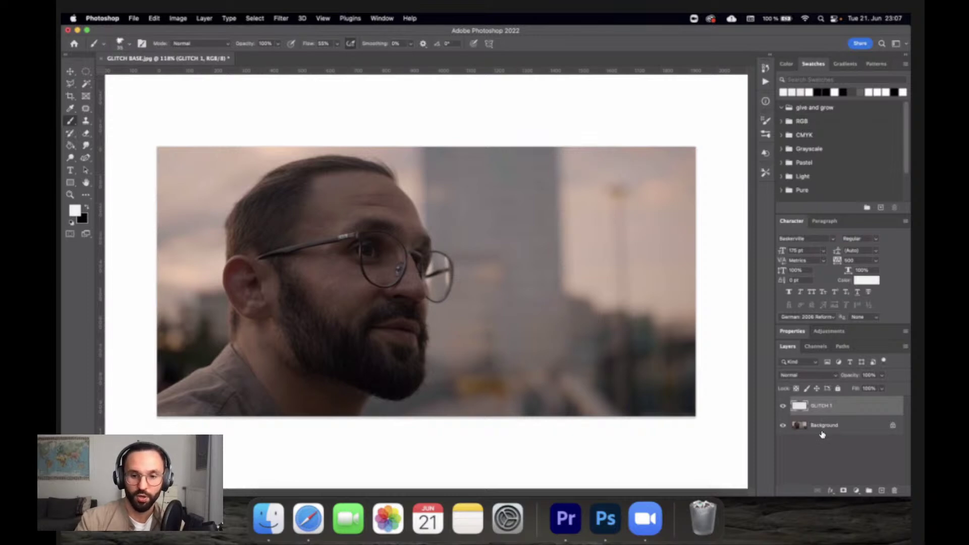
pyautogui.press('super+j')
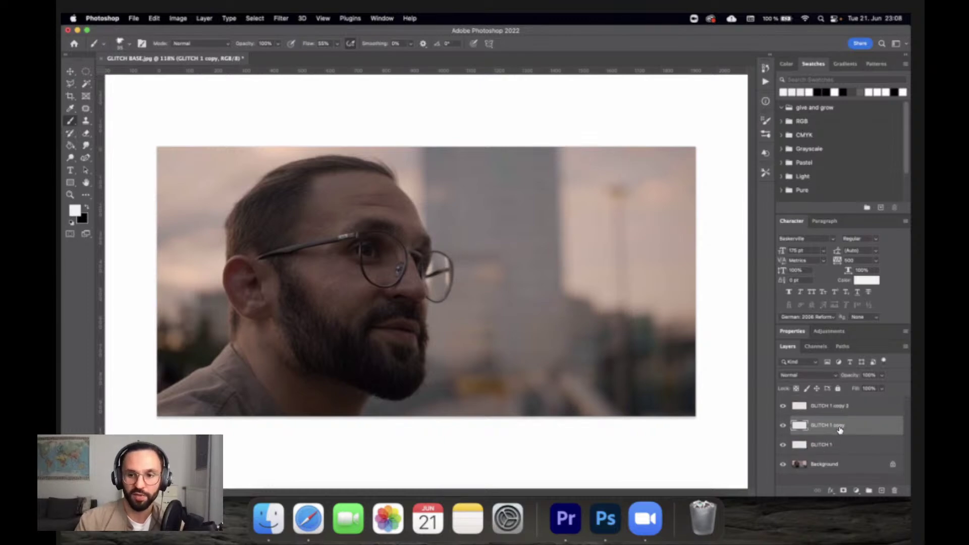
# Rename the first copy, directly above GLITCH 1, as GLITCH 2.
pyautogui.doubleClick(839, 427)
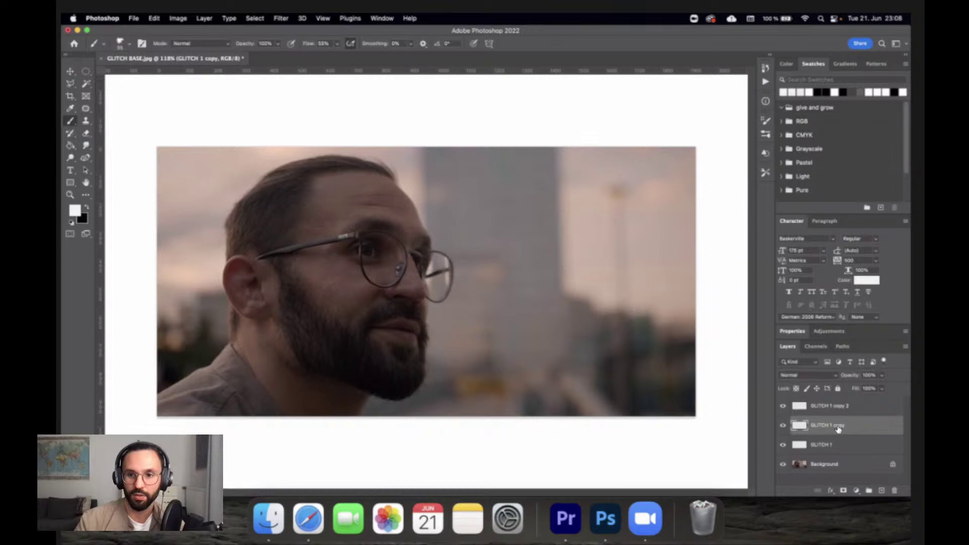
pyautogui.press('Right')
pyautogui.press('BackSpace')
pyautogui.press('BackSpace')
pyautogui.press('BackSpace')
pyautogui.press('BackSpace')
pyautogui.press('BackSpace')
pyautogui.write('2')
pyautogui.press('Return')
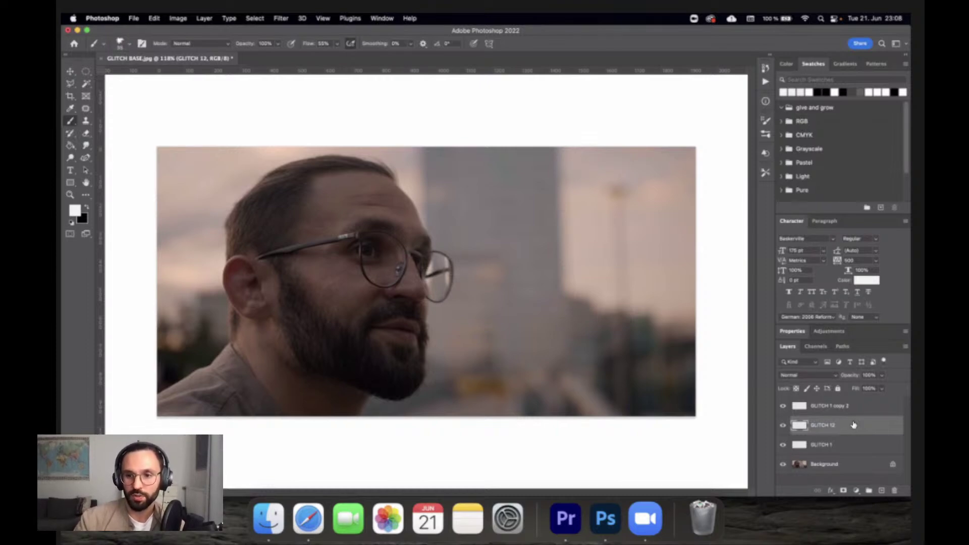
pyautogui.press('Right')
pyautogui.press('Left')
pyautogui.press('BackSpace')
pyautogui.press('Return')
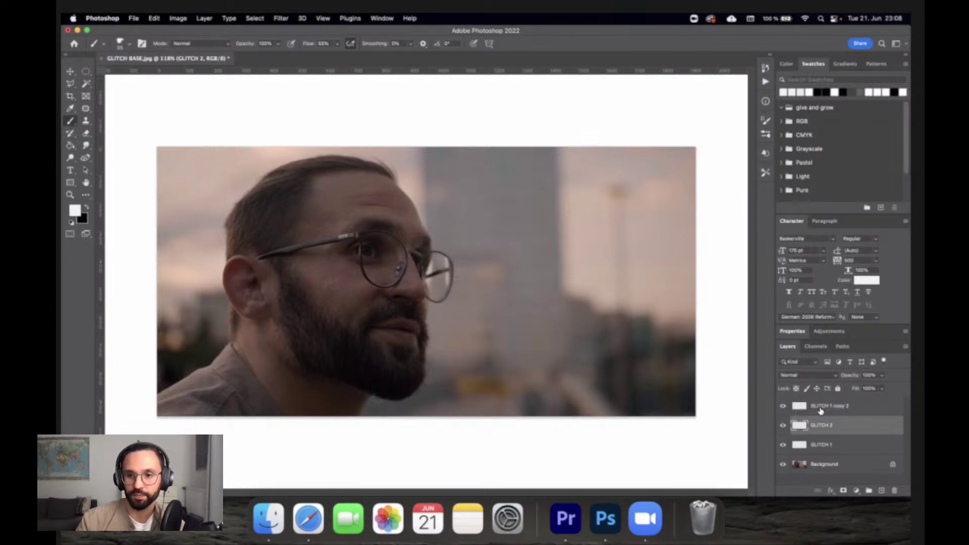
# Rename the topmost layer copy as GLITCH 3.
pyautogui.doubleClick(836, 409)
pyautogui.click(833, 406)
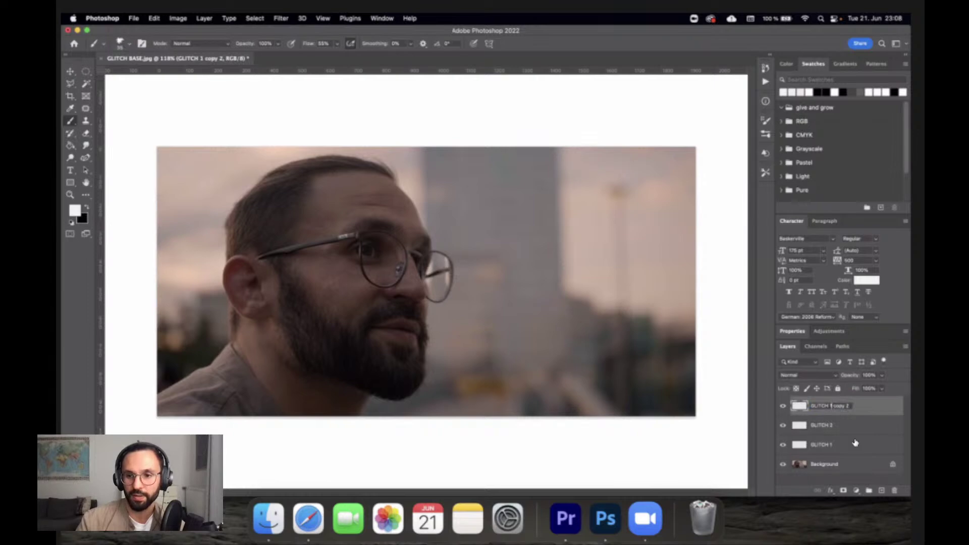
pyautogui.moveTo(831, 406); pyautogui.dragTo(852, 406)
pyautogui.write('3')
pyautogui.press('Return')
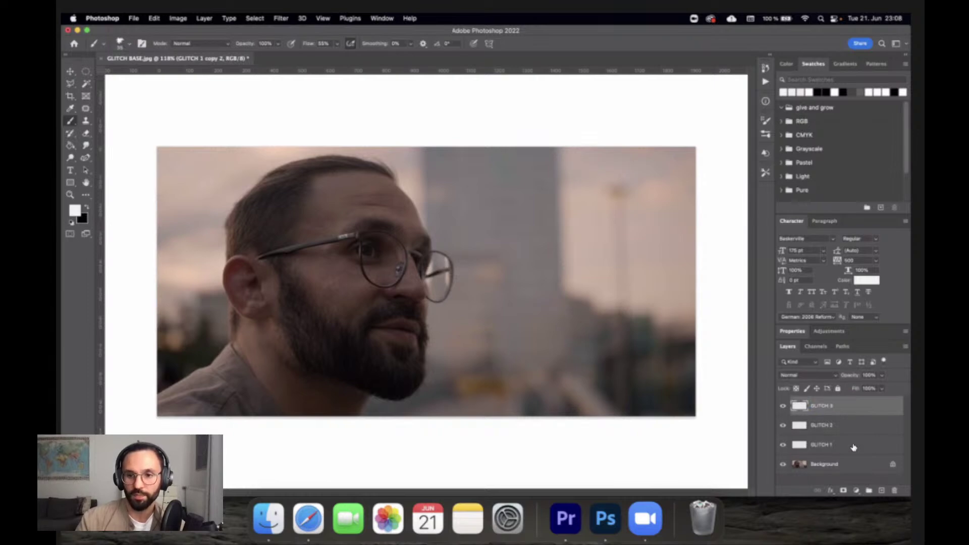
# Hide GLITCH 2 and GLITCH 3, and paint white X marks over both eyes and a downturned mouth outline on GLITCH 1.
pyautogui.click(803, 445)
pyautogui.moveTo(783, 425); pyautogui.dragTo(783, 406)
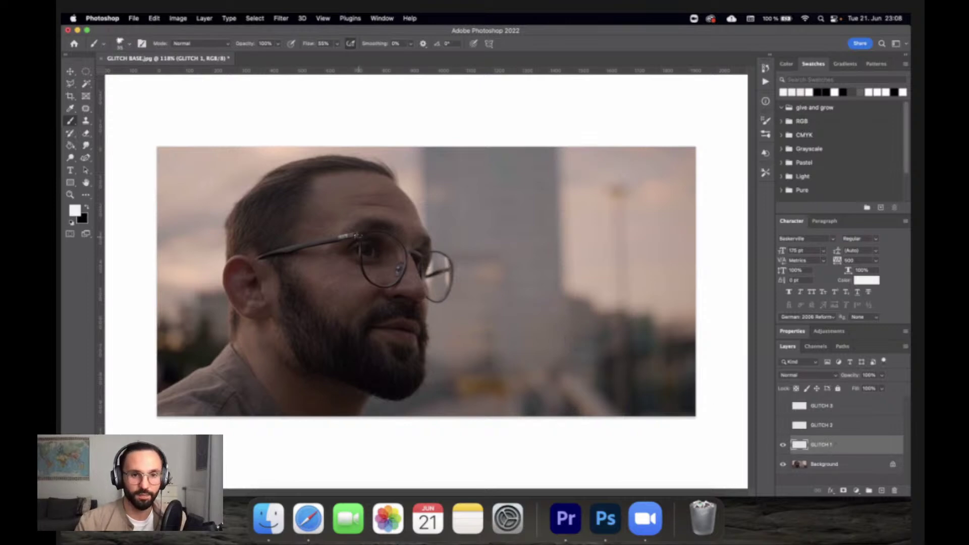
pyautogui.moveTo(353, 235); pyautogui.dragTo(374, 261)
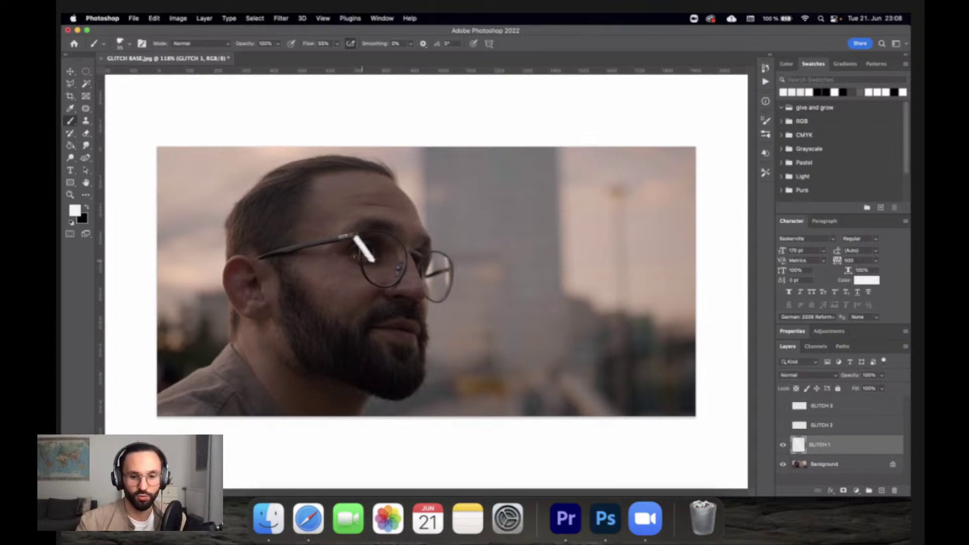
pyautogui.press('super+z')
pyautogui.moveTo(347, 227)
pyautogui.mouseDown()
pyautogui.moveTo(379, 264)
pyautogui.moveTo(371, 236)
pyautogui.moveTo(428, 274)
pyautogui.moveTo(427, 251)
pyautogui.mouseUp()
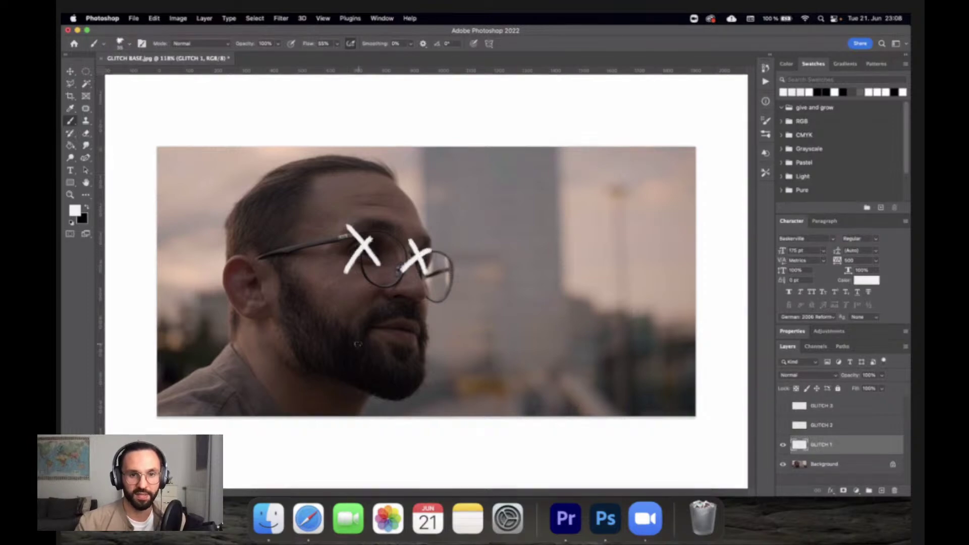
pyautogui.moveTo(351, 350)
pyautogui.mouseDown()
pyautogui.moveTo(416, 326)
pyautogui.moveTo(431, 362)
pyautogui.moveTo(369, 340)
pyautogui.moveTo(354, 350)
pyautogui.mouseUp()
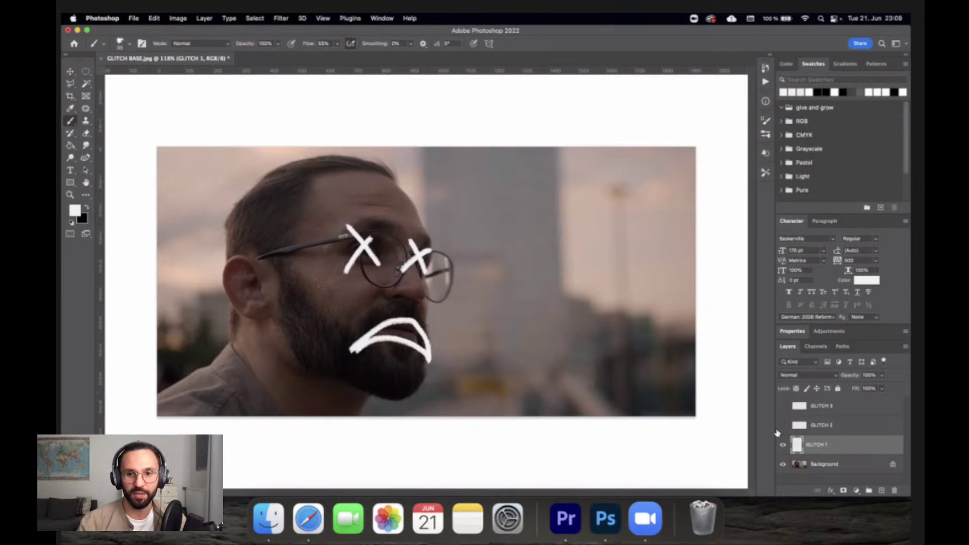
# Show GLITCH 2 instead of GLITCH 1 and paint X marks over the eyes and a downturned mouth on it, redoing the mouth until it fits.
pyautogui.click(784, 444)
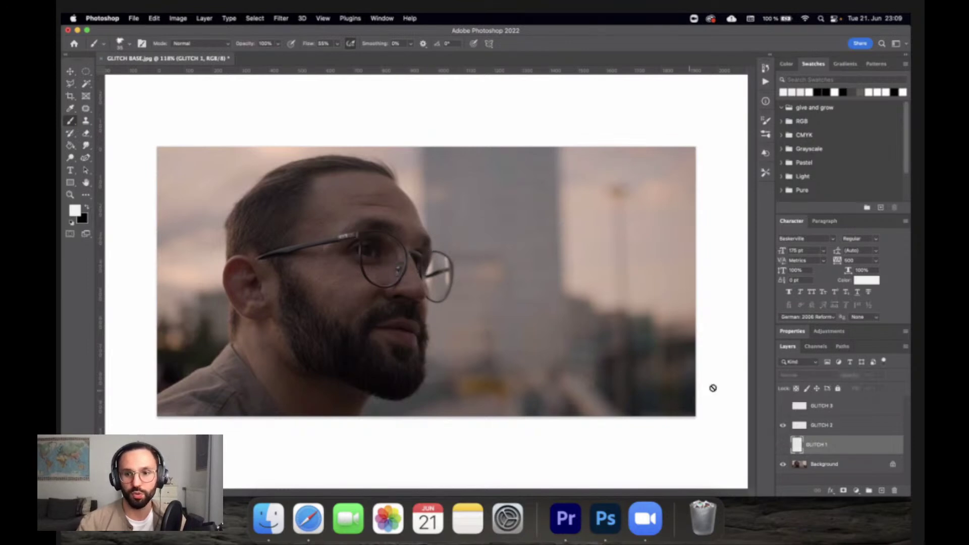
pyautogui.click(850, 429)
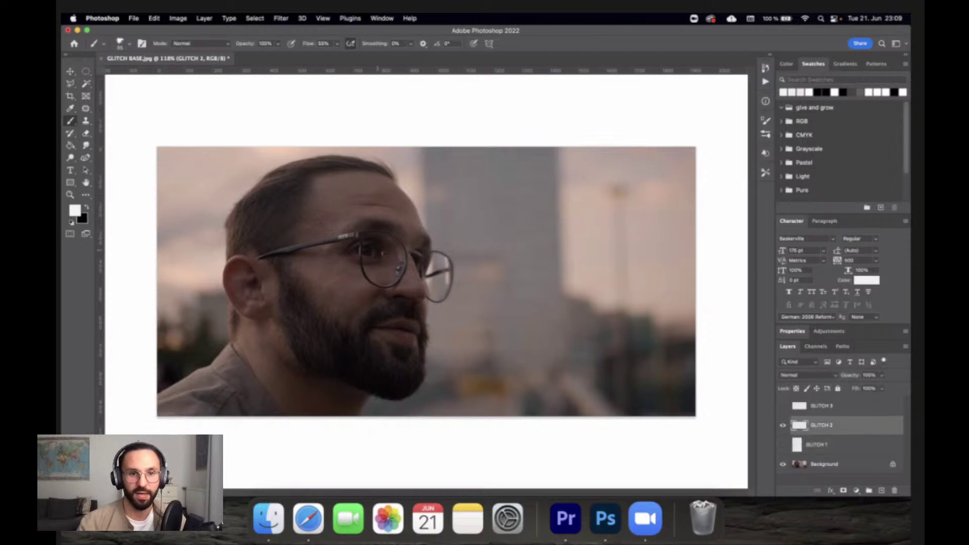
pyautogui.moveTo(356, 233)
pyautogui.mouseDown()
pyautogui.moveTo(378, 267)
pyautogui.moveTo(355, 259)
pyautogui.moveTo(420, 261)
pyautogui.moveTo(423, 272)
pyautogui.moveTo(433, 247)
pyautogui.mouseUp()
pyautogui.moveTo(359, 345)
pyautogui.mouseDown()
pyautogui.moveTo(424, 339)
pyautogui.moveTo(422, 361)
pyautogui.moveTo(360, 343)
pyautogui.moveTo(397, 319)
pyautogui.moveTo(411, 326)
pyautogui.moveTo(420, 361)
pyautogui.moveTo(397, 340)
pyautogui.moveTo(356, 348)
pyautogui.mouseUp()
pyautogui.press('super+z')
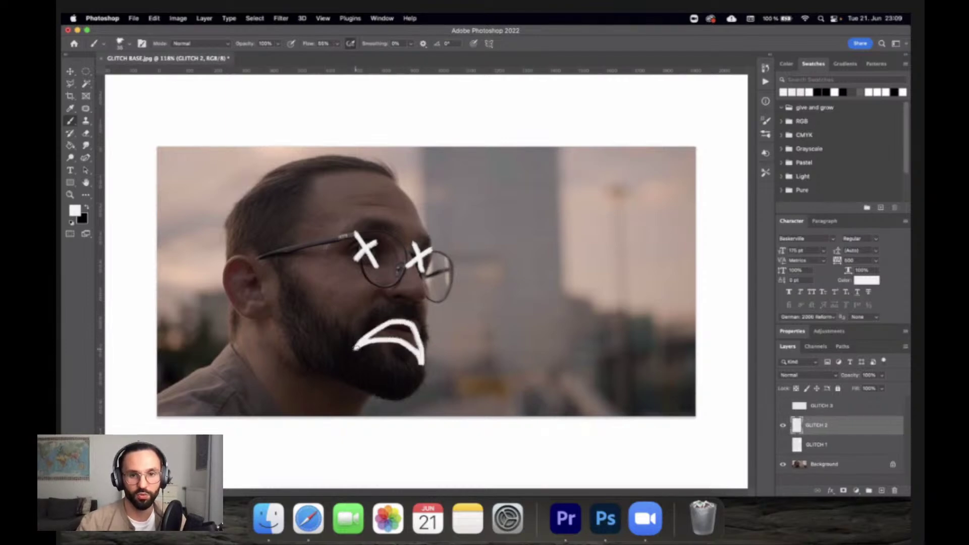
pyautogui.press('super+z')
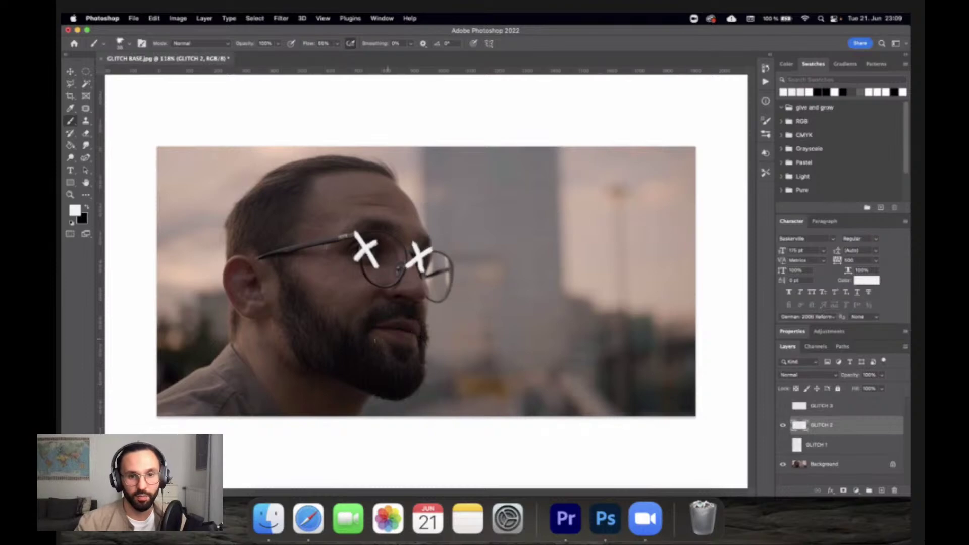
pyautogui.moveTo(360, 347)
pyautogui.mouseDown()
pyautogui.moveTo(380, 320)
pyautogui.moveTo(412, 312)
pyautogui.moveTo(424, 356)
pyautogui.moveTo(361, 347)
pyautogui.mouseUp()
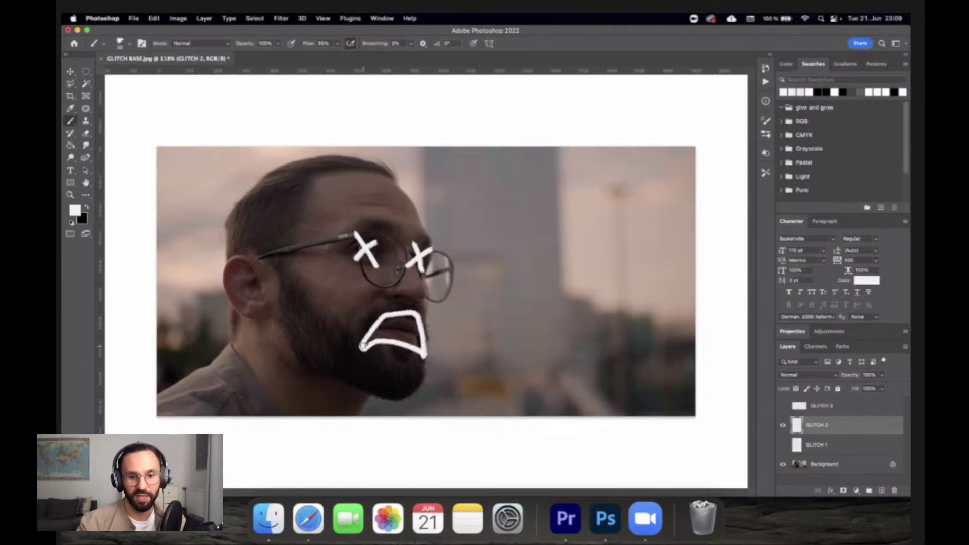
pyautogui.press('super+z')
pyautogui.moveTo(357, 355)
pyautogui.mouseDown()
pyautogui.moveTo(405, 323)
pyautogui.moveTo(420, 359)
pyautogui.moveTo(386, 346)
pyautogui.moveTo(359, 353)
pyautogui.mouseUp()
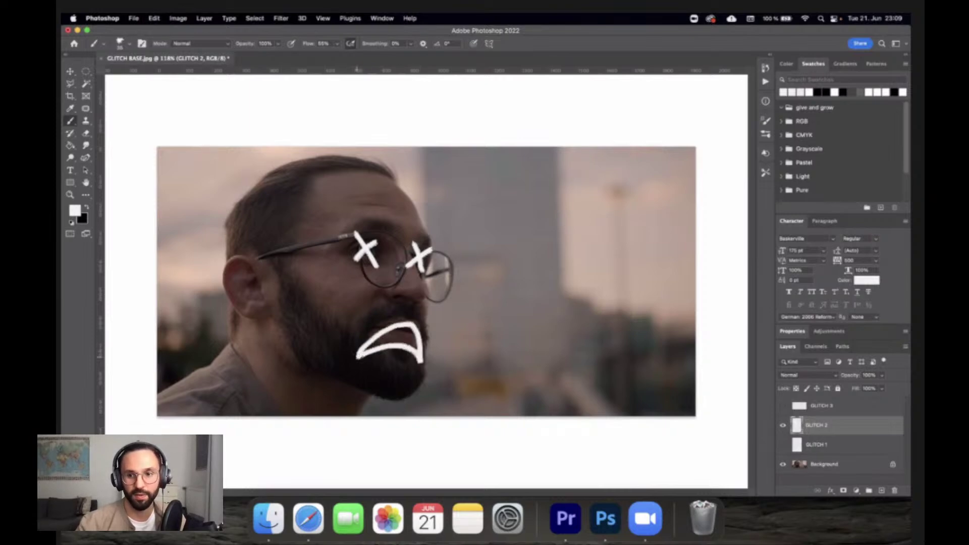
# Toggle the visibility of GLITCH 2 to check its drawing against the face.
pyautogui.click(783, 426)
pyautogui.click(783, 425)
pyautogui.click(782, 425)
pyautogui.click(784, 425)
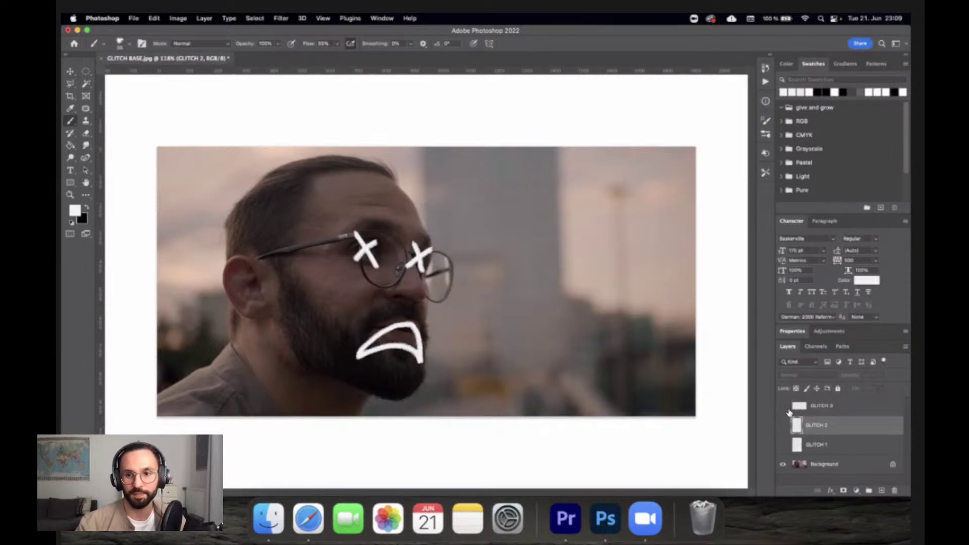
# Show GLITCH 3 instead of GLITCH 2 and paint slightly different eye X marks and a downturned mouth outline on it.
pyautogui.click(783, 424)
pyautogui.click(783, 406)
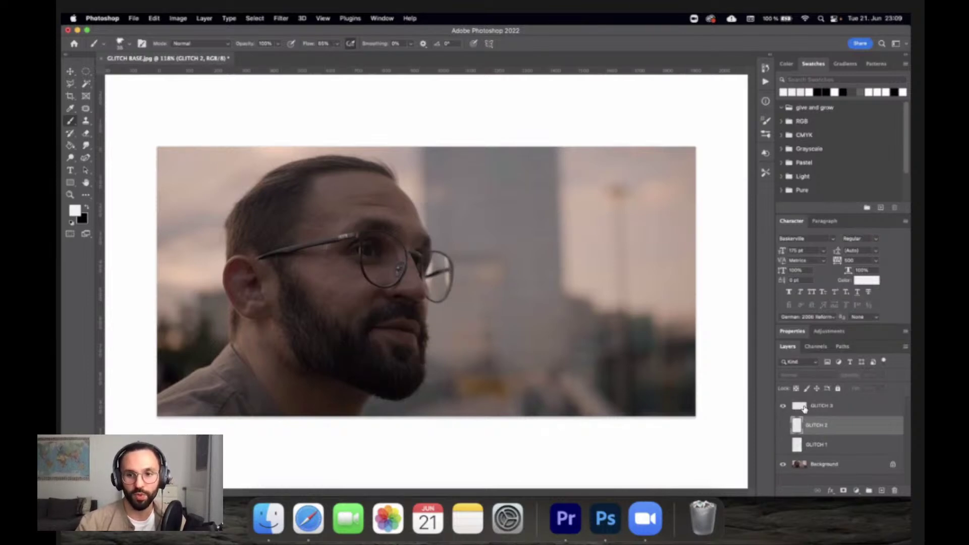
pyautogui.hotkey('alt', ']')
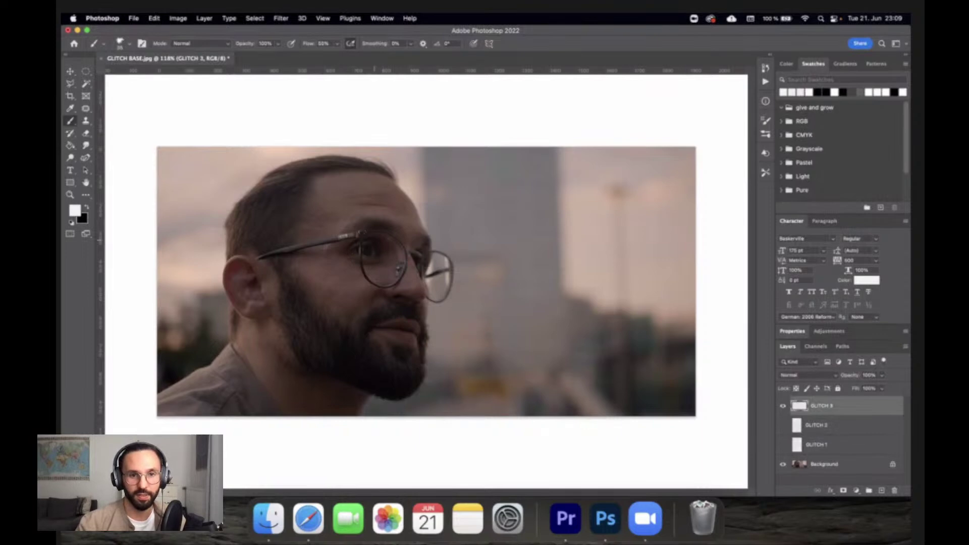
pyautogui.moveTo(356, 228)
pyautogui.mouseDown()
pyautogui.moveTo(376, 266)
pyautogui.moveTo(367, 249)
pyautogui.moveTo(378, 236)
pyautogui.moveTo(428, 275)
pyautogui.moveTo(431, 245)
pyautogui.mouseUp()
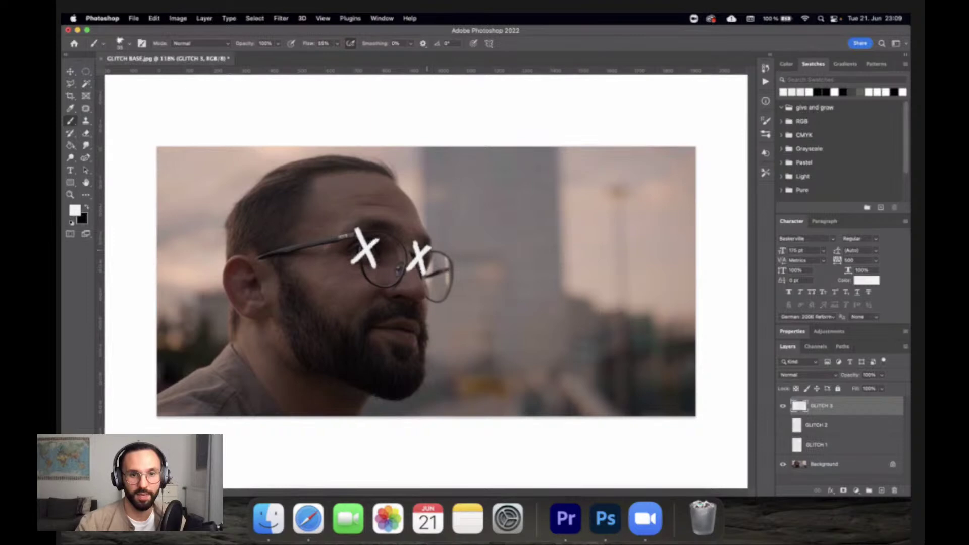
pyautogui.moveTo(352, 360)
pyautogui.mouseDown()
pyautogui.moveTo(382, 323)
pyautogui.moveTo(414, 318)
pyautogui.moveTo(430, 357)
pyautogui.moveTo(429, 372)
pyautogui.moveTo(412, 352)
pyautogui.moveTo(352, 362)
pyautogui.mouseUp()
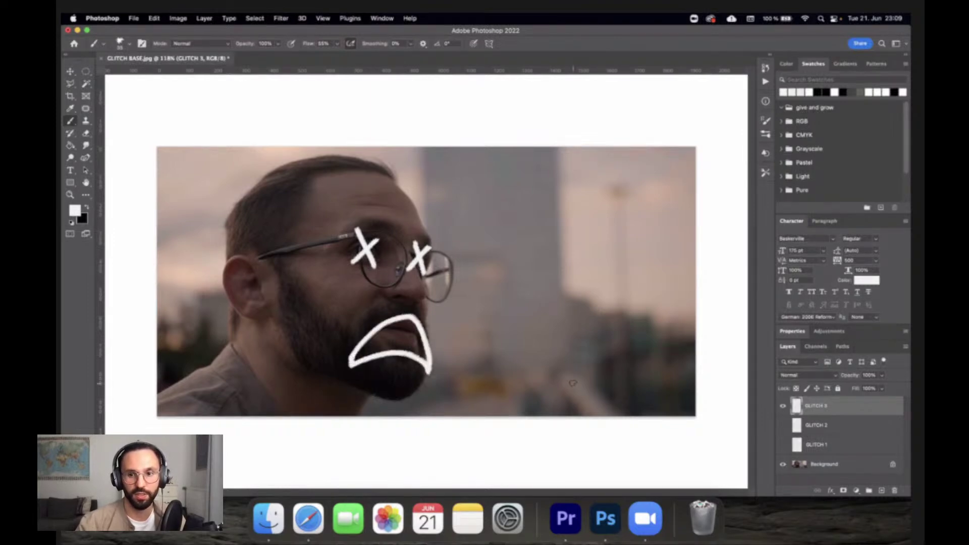
# Hide GLITCH 3 and the Background and show GLITCH 1, isolating its drawing on transparency.
pyautogui.click(783, 406)
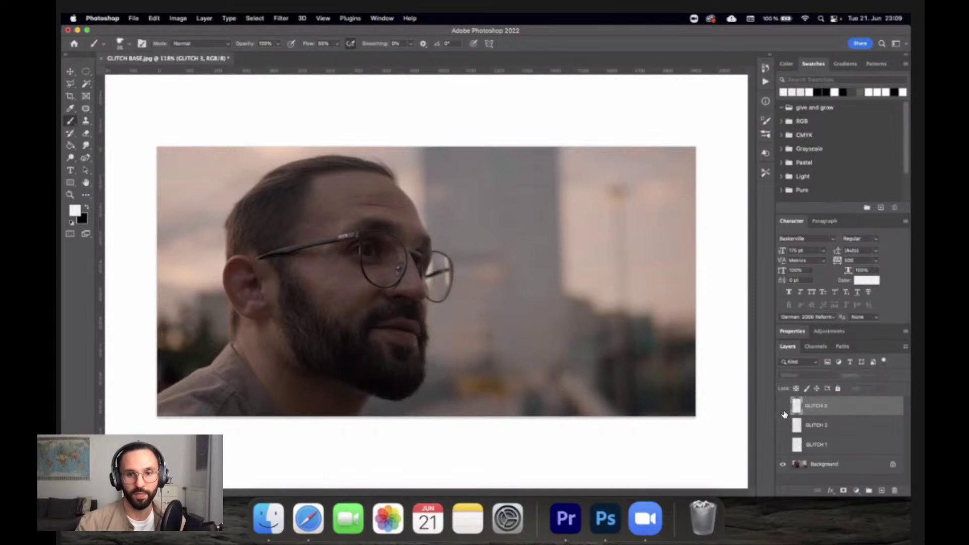
pyautogui.click(783, 445)
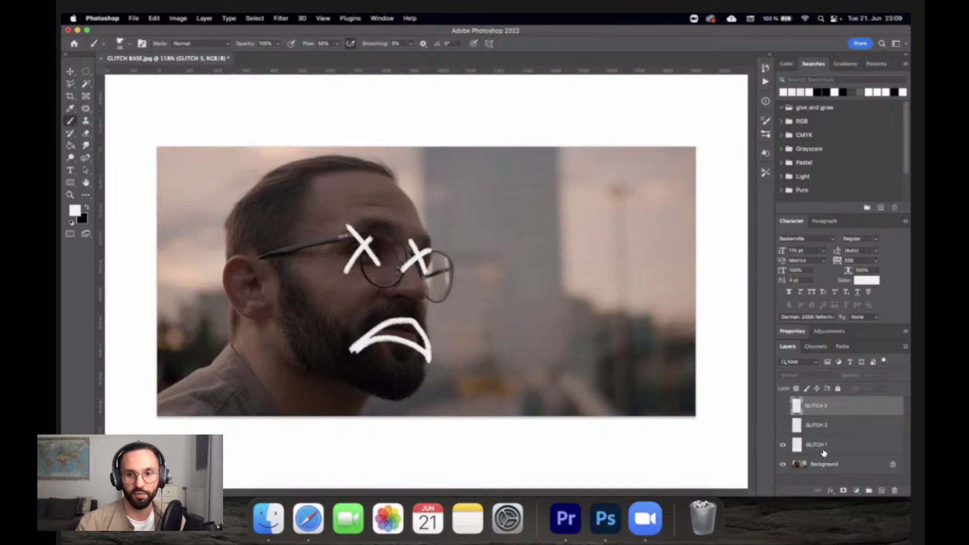
pyautogui.click(784, 465)
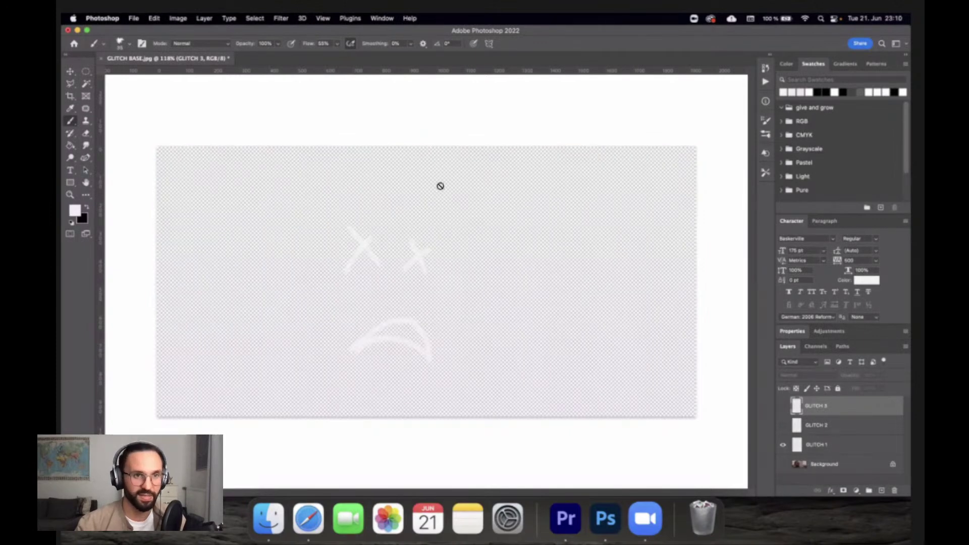
# Quick-export the isolated GLITCH 1 drawing as a PNG named GLITCH 1.png on the Desktop.
pyautogui.click(133, 18)
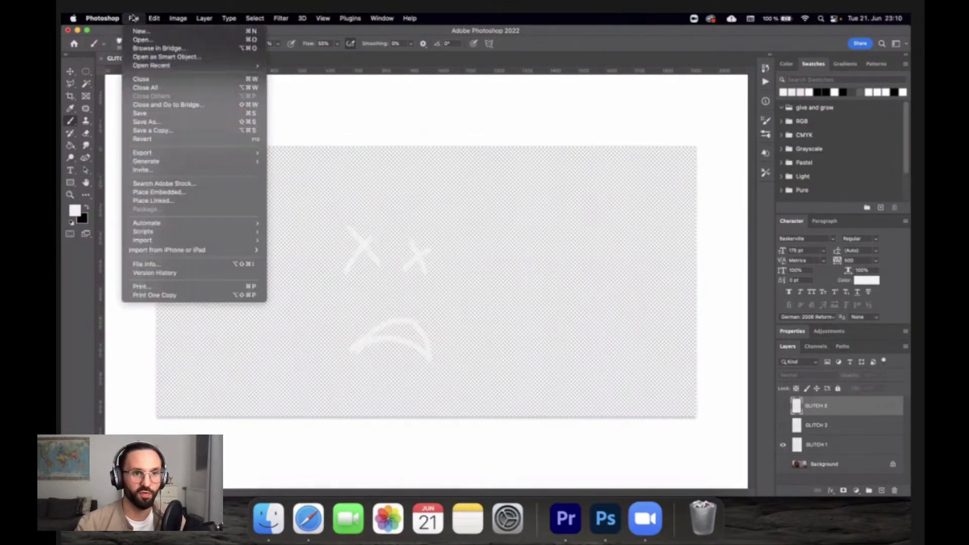
pyautogui.moveTo(162, 154)
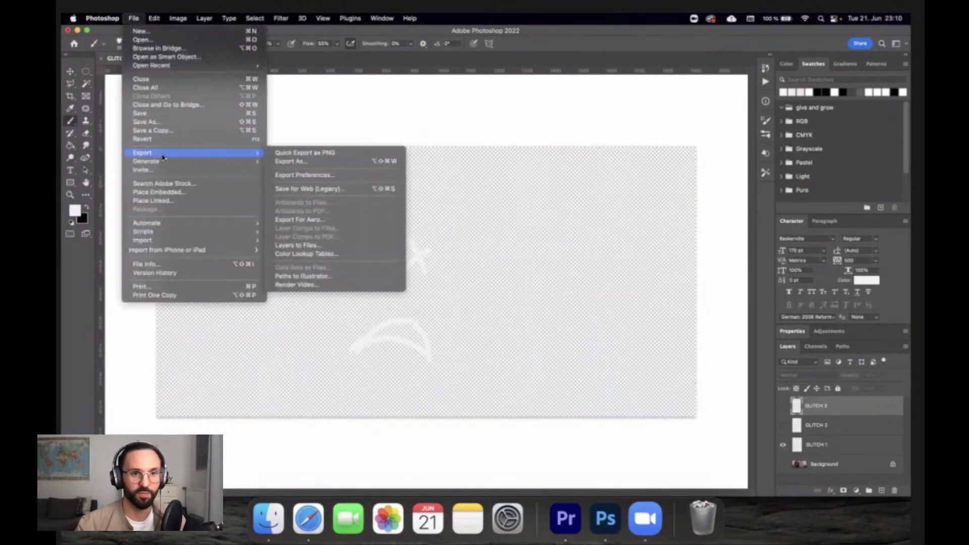
pyautogui.click(310, 154)
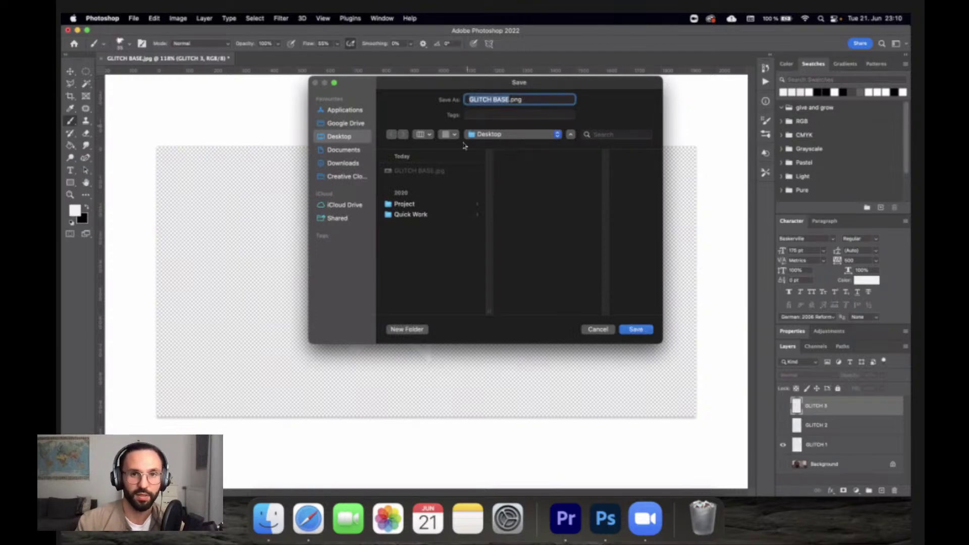
pyautogui.press('Right')
pyautogui.press('BackSpace')
pyautogui.press('BackSpace')
pyautogui.press('BackSpace')
pyautogui.press('BackSpace')
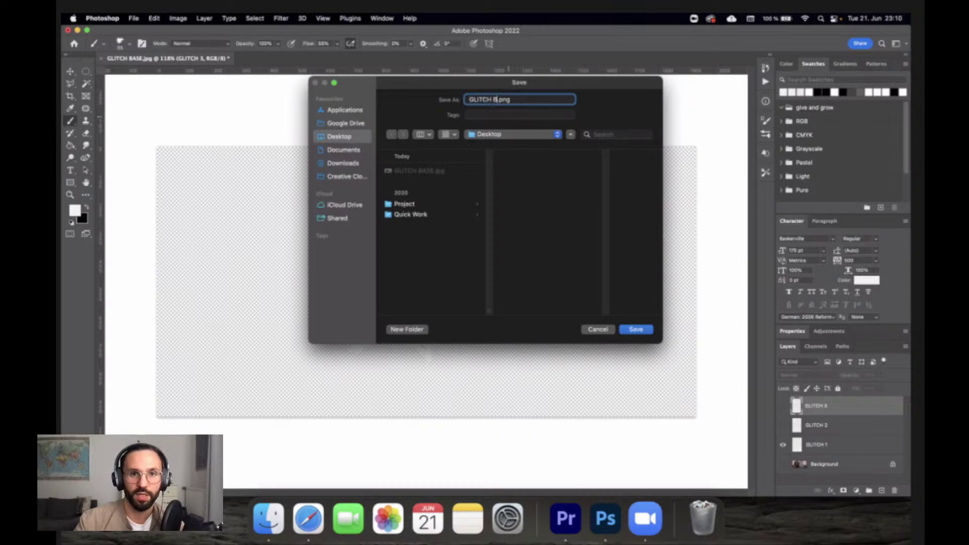
pyautogui.write('1')
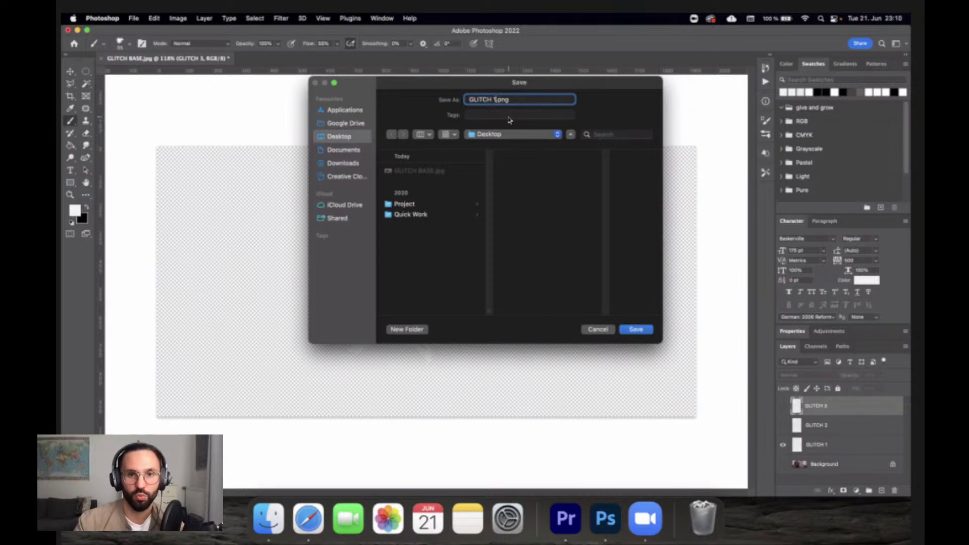
pyautogui.press('Return')
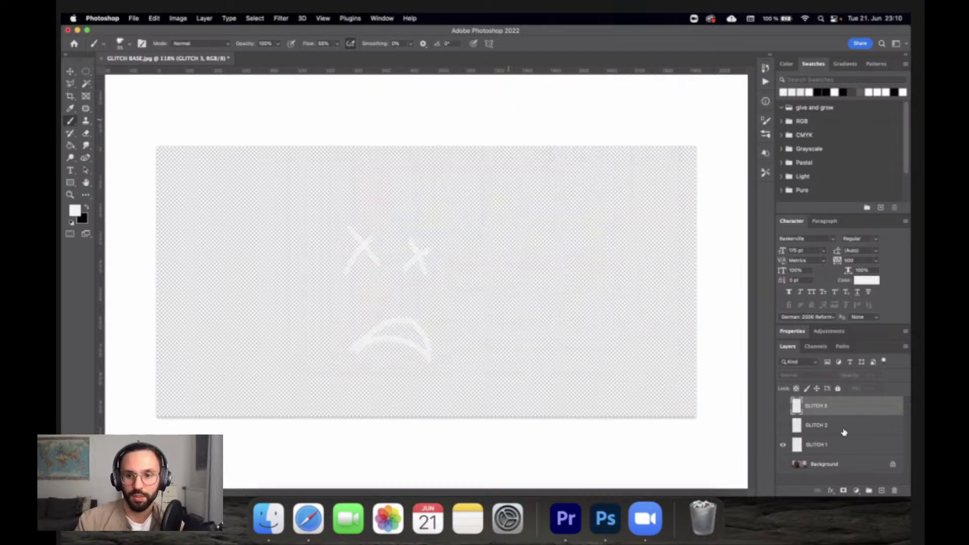
# Show GLITCH 2 instead of GLITCH 1 and quick-export it as GLITCH 2.png on the Desktop.
pyautogui.click(784, 445)
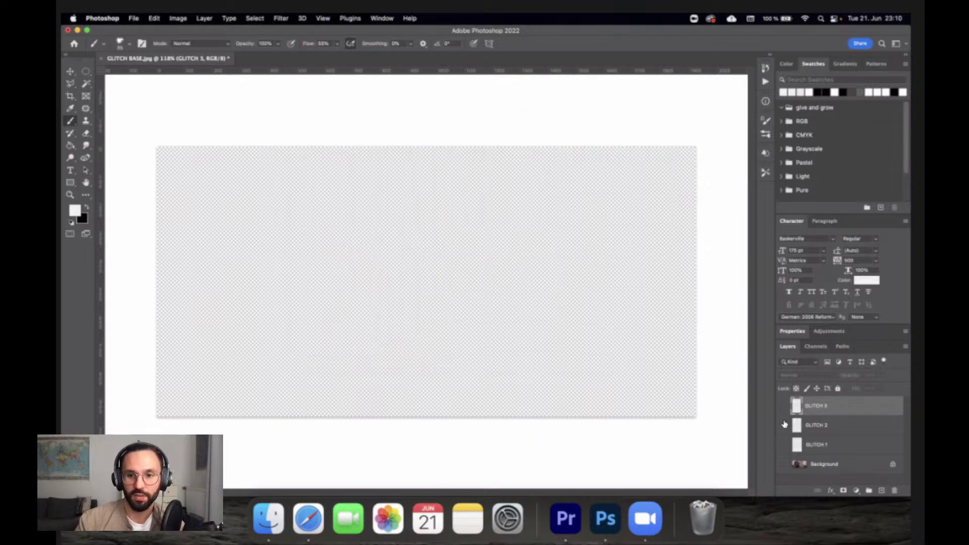
pyautogui.click(783, 426)
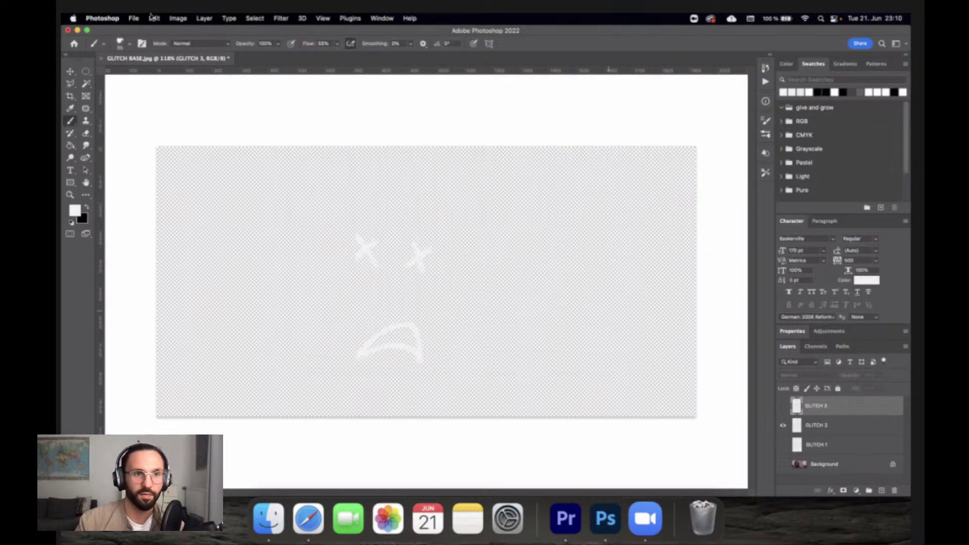
pyautogui.click(133, 19)
pyautogui.moveTo(208, 154)
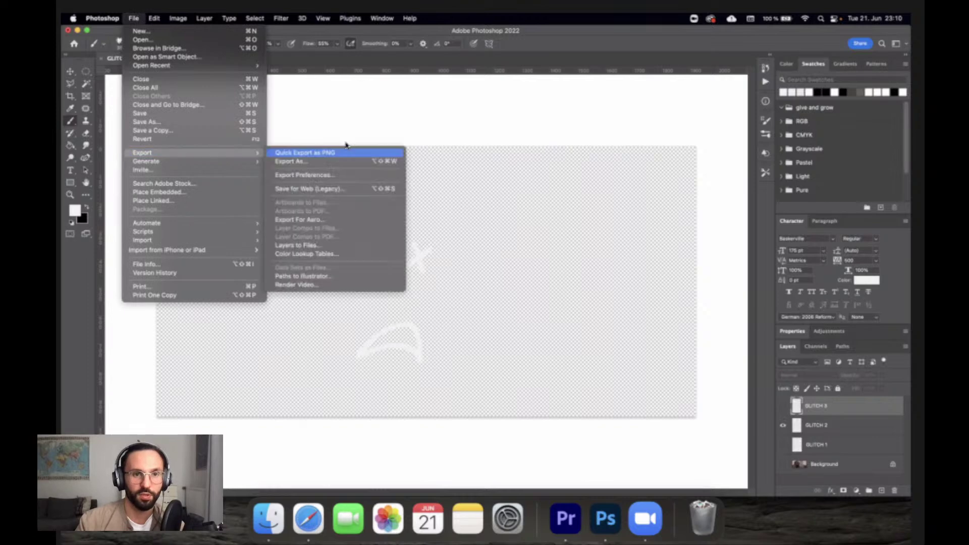
pyautogui.click(346, 153)
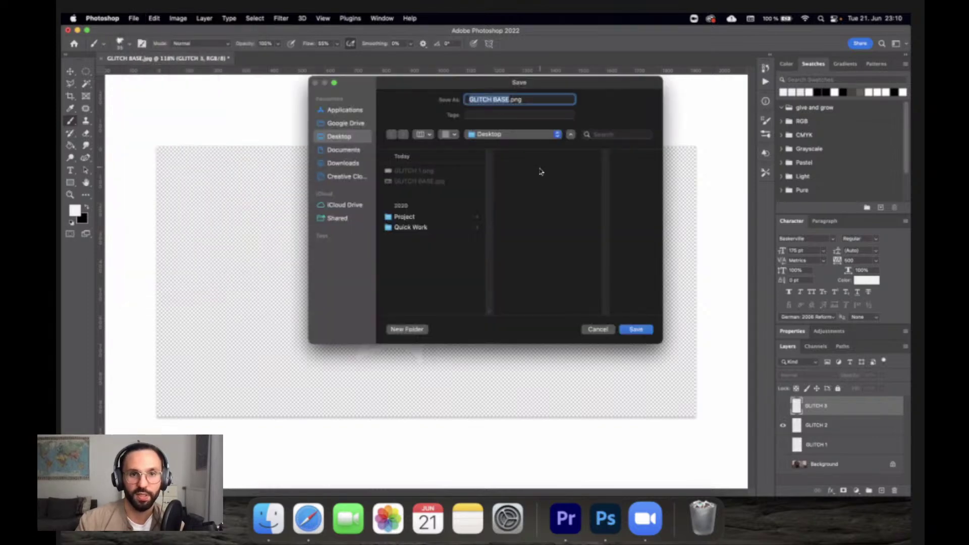
pyautogui.press('Right')
pyautogui.press('BackSpace')
pyautogui.press('BackSpace')
pyautogui.press('BackSpace')
pyautogui.press('BackSpace')
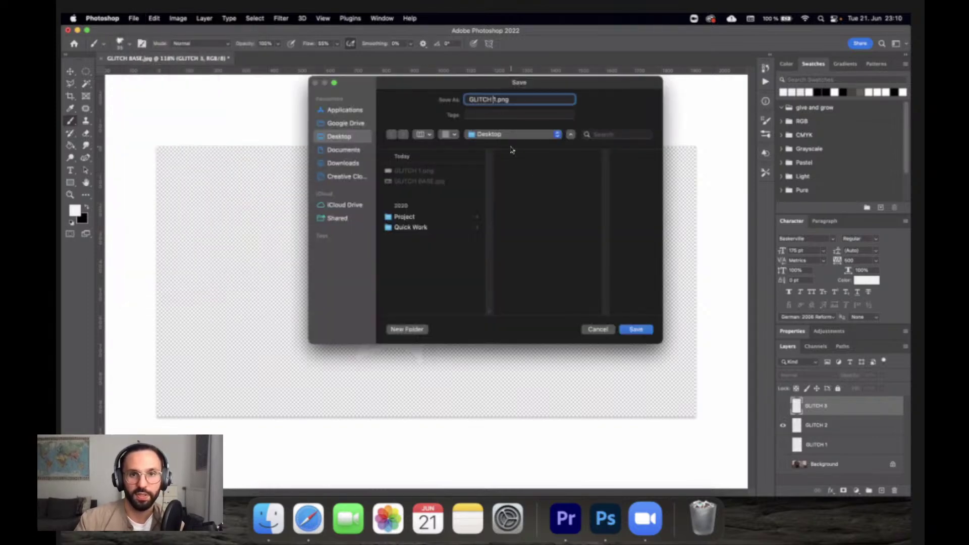
pyautogui.write('3')
pyautogui.press('Return')
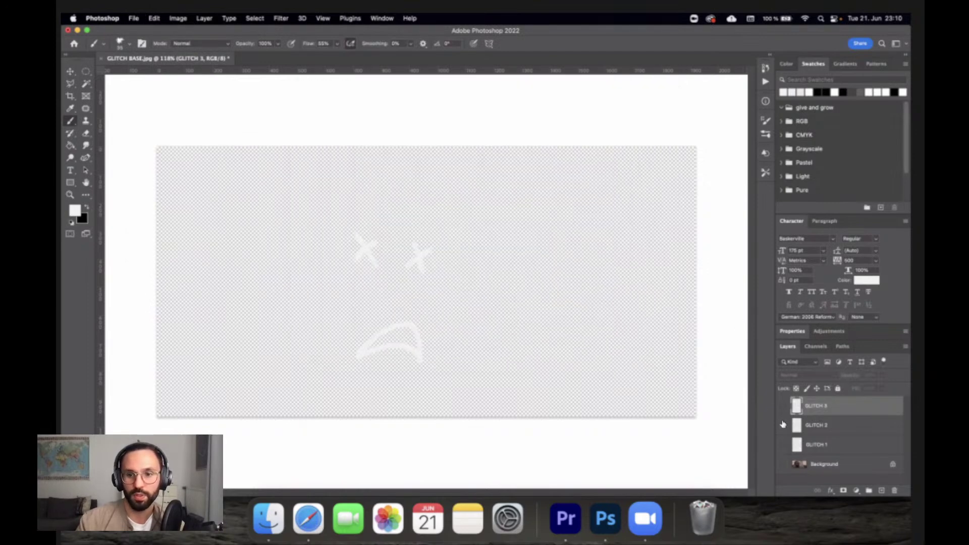
# Show GLITCH 3 instead of GLITCH 2 and quick-export it as GLITCH 3.png on the Desktop.
pyautogui.click(796, 429)
pyautogui.click(784, 426)
pyautogui.click(784, 407)
pyautogui.click(799, 408)
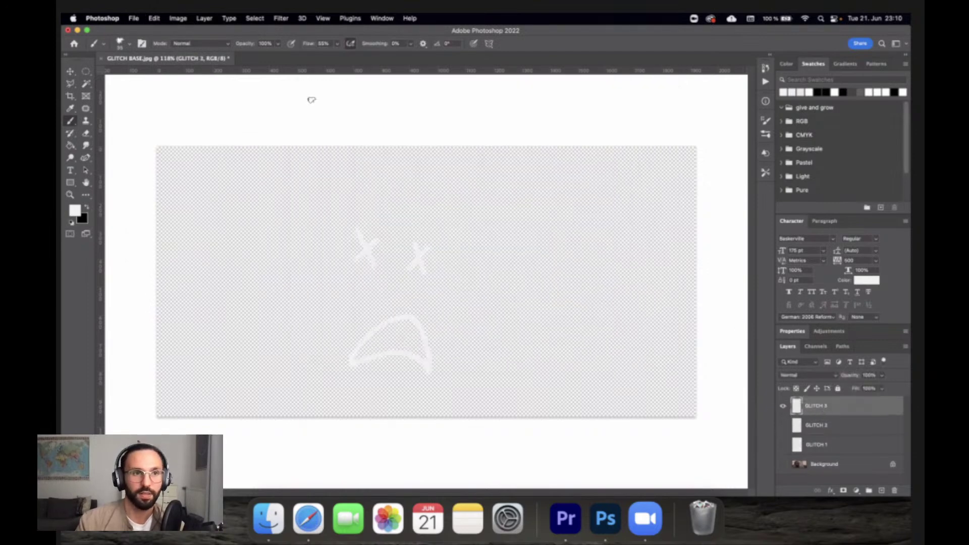
pyautogui.click(133, 18)
pyautogui.moveTo(198, 160)
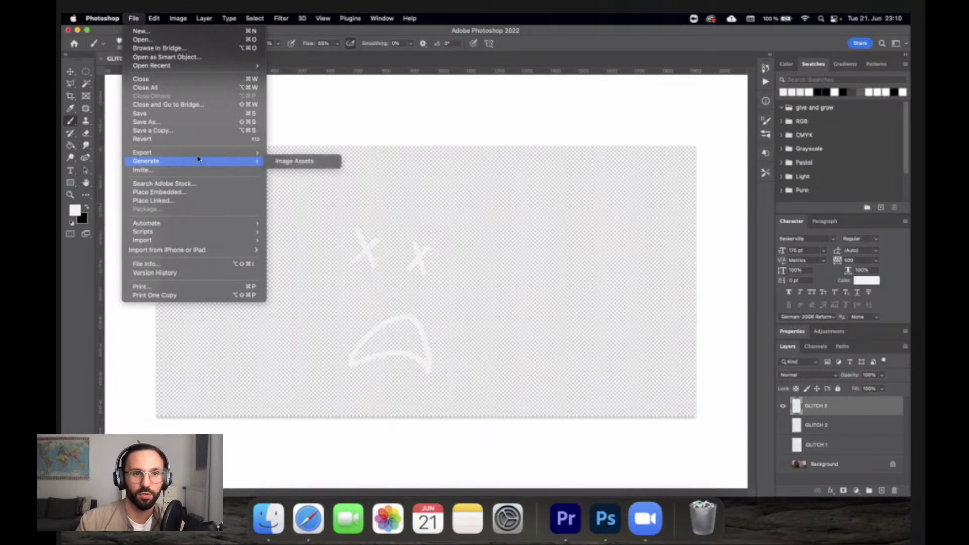
pyautogui.click(318, 153)
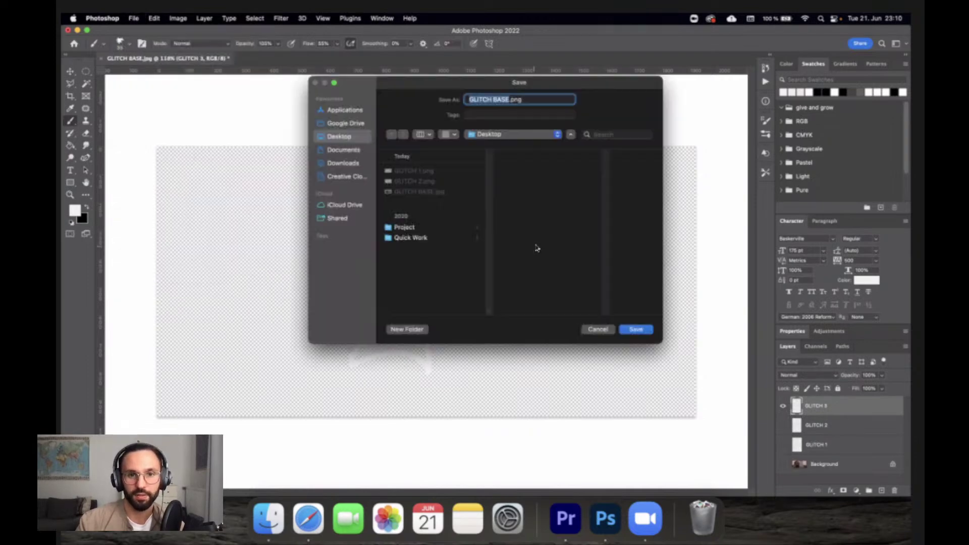
pyautogui.click(418, 182)
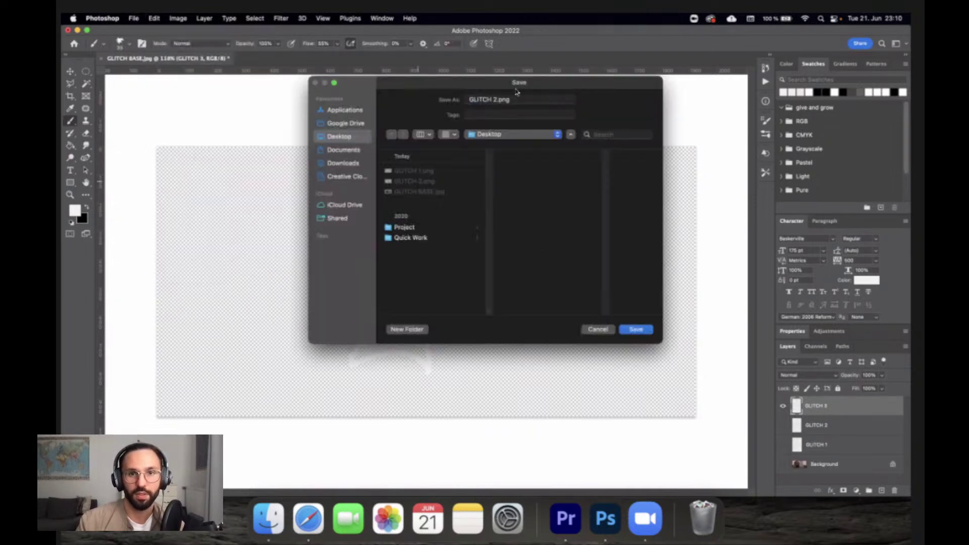
pyautogui.click(496, 100)
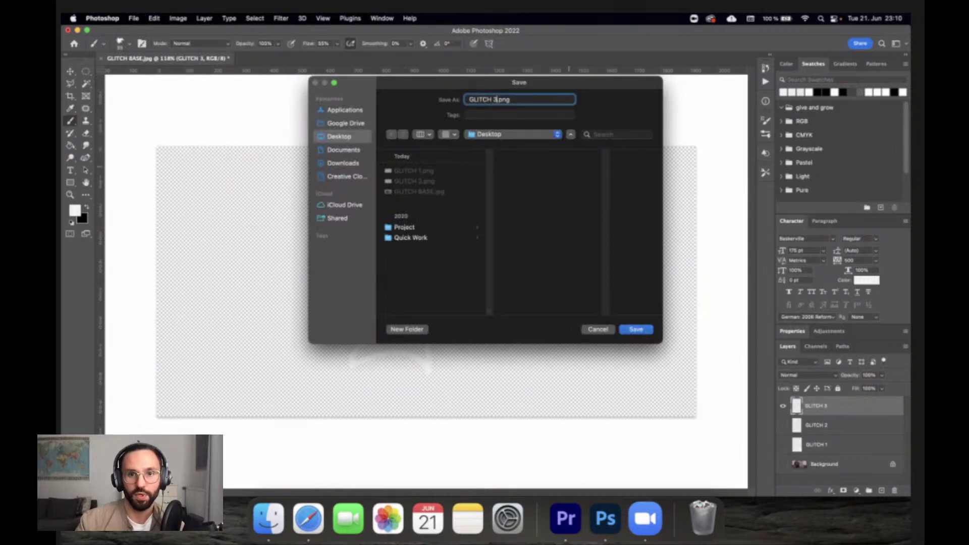
pyautogui.write('3')
pyautogui.press('Return')
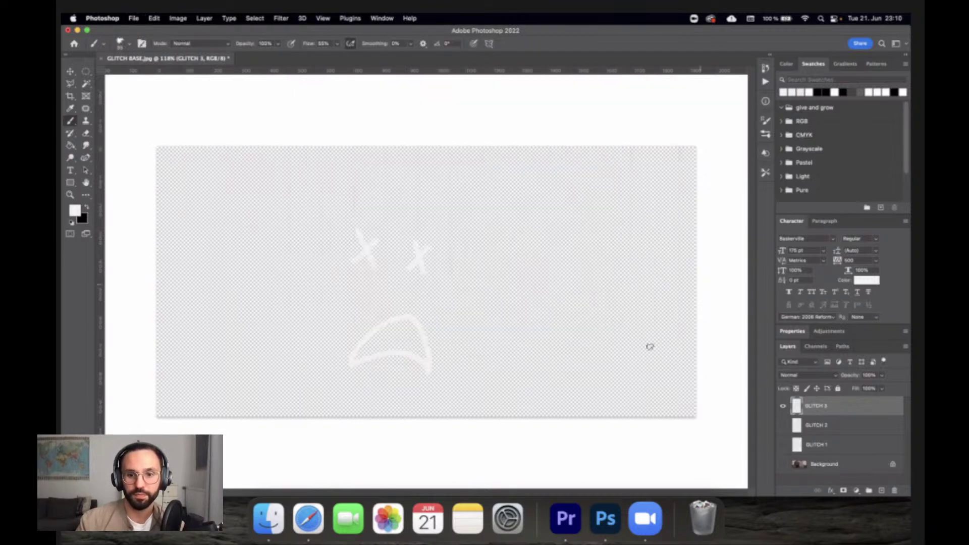
# Switch to Premiere Pro and import GLITCH 1.png, GLITCH 2.png and GLITCH 3.png from the Desktop into the ASSETS bin.
pyautogui.click(566, 520)
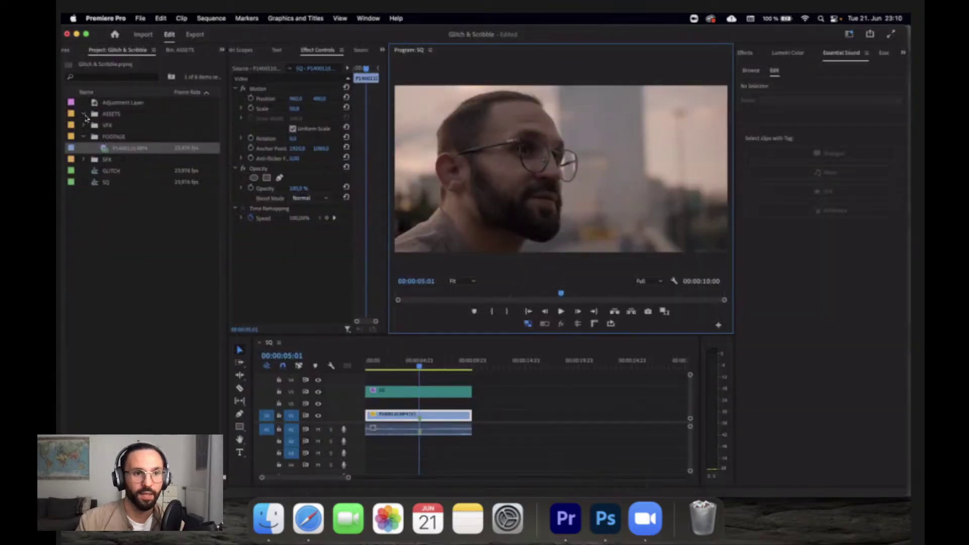
pyautogui.doubleClick(110, 115)
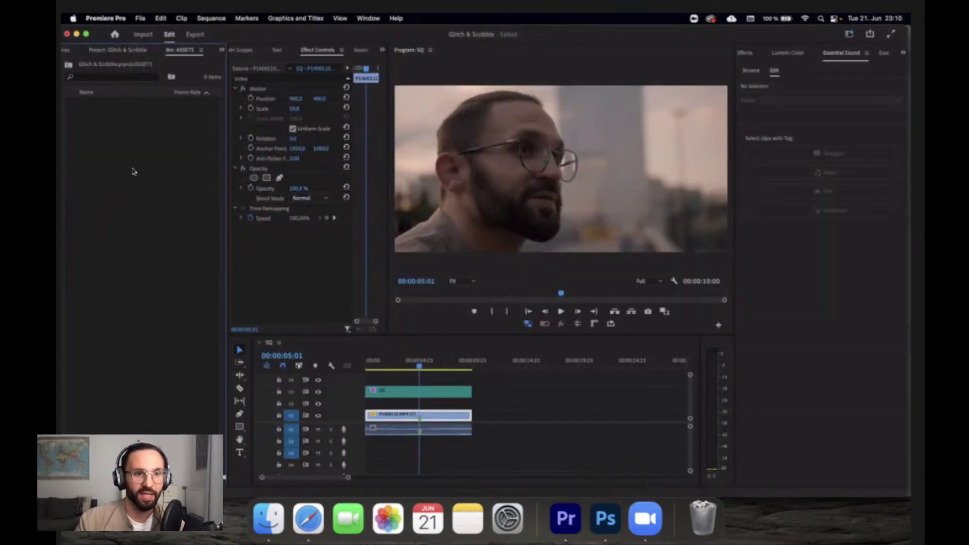
pyautogui.rightClick(133, 171)
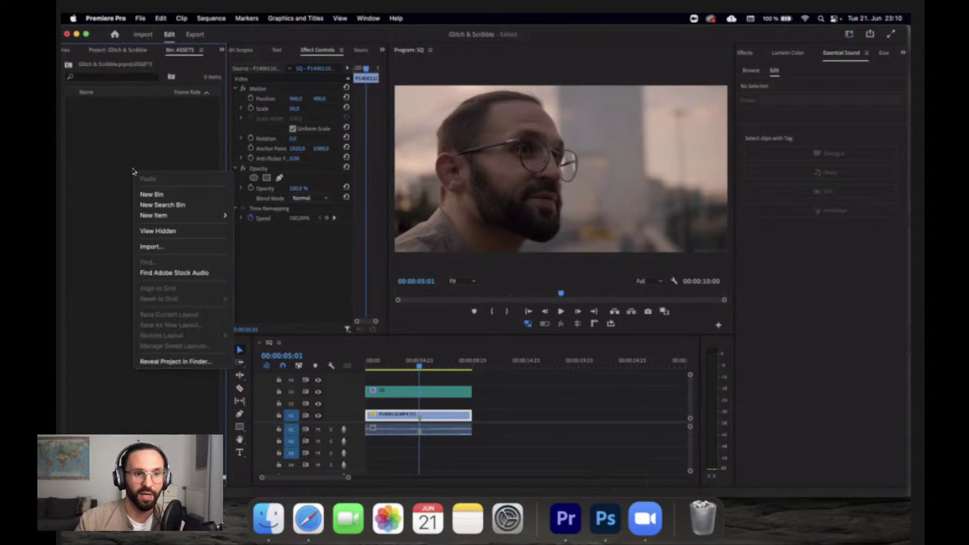
pyautogui.click(158, 249)
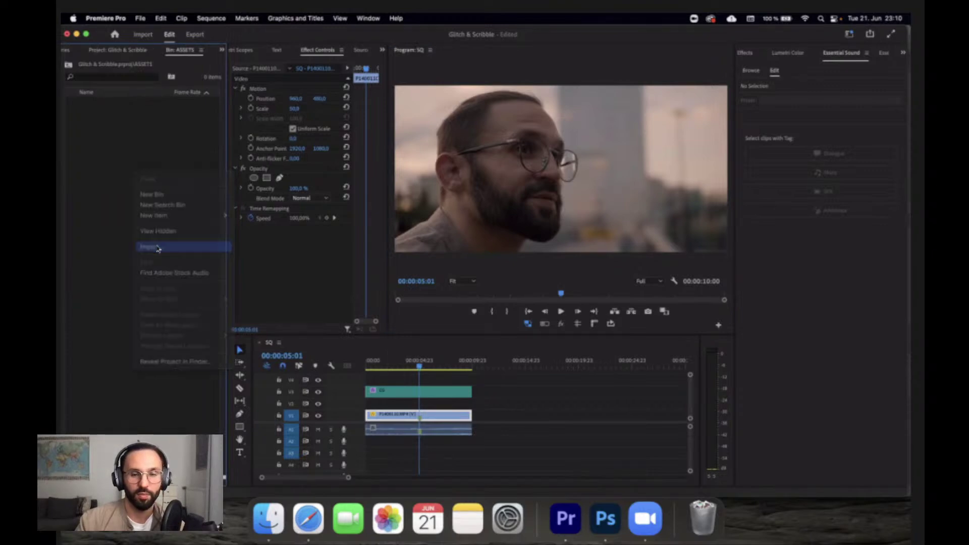
pyautogui.click(412, 159)
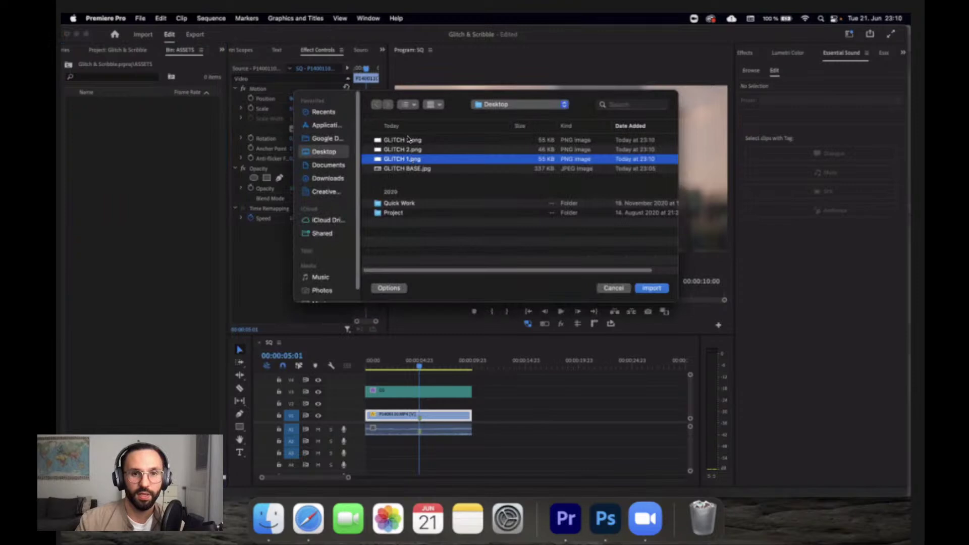
pyautogui.keyDown('shift'); pyautogui.click(409, 140); pyautogui.keyUp('shift')
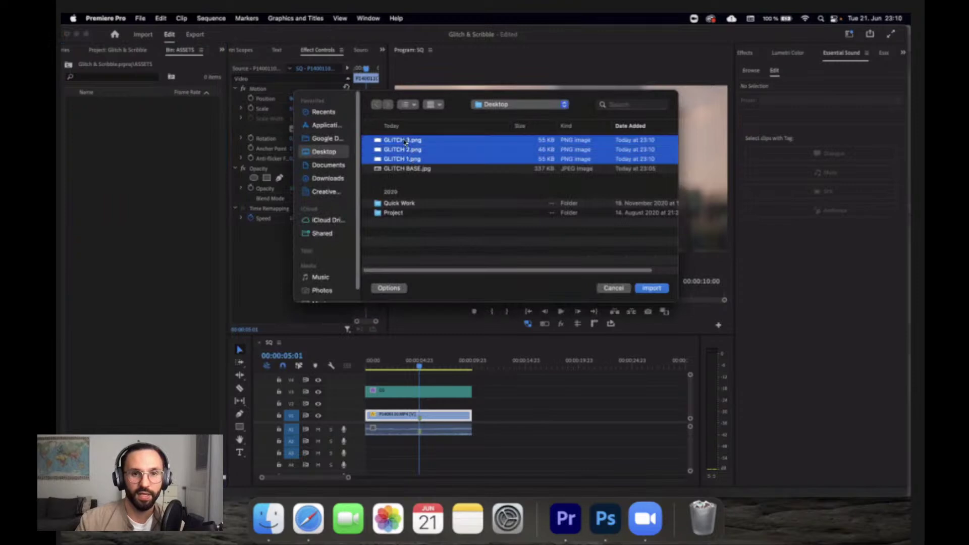
pyautogui.click(659, 290)
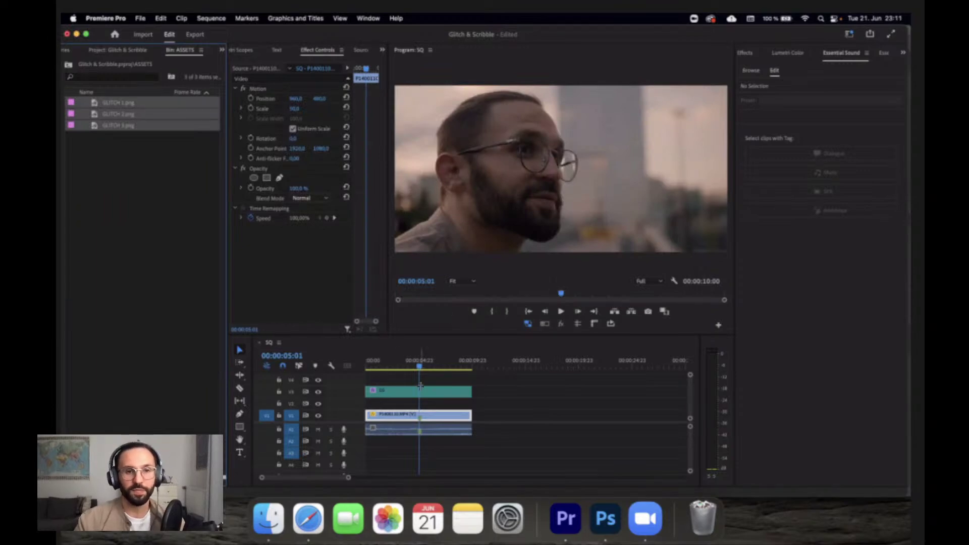
# Try placing the full-length GLITCH 1.png on the track directly above the footage at the playhead, and undo it.
pyautogui.click(171, 287)
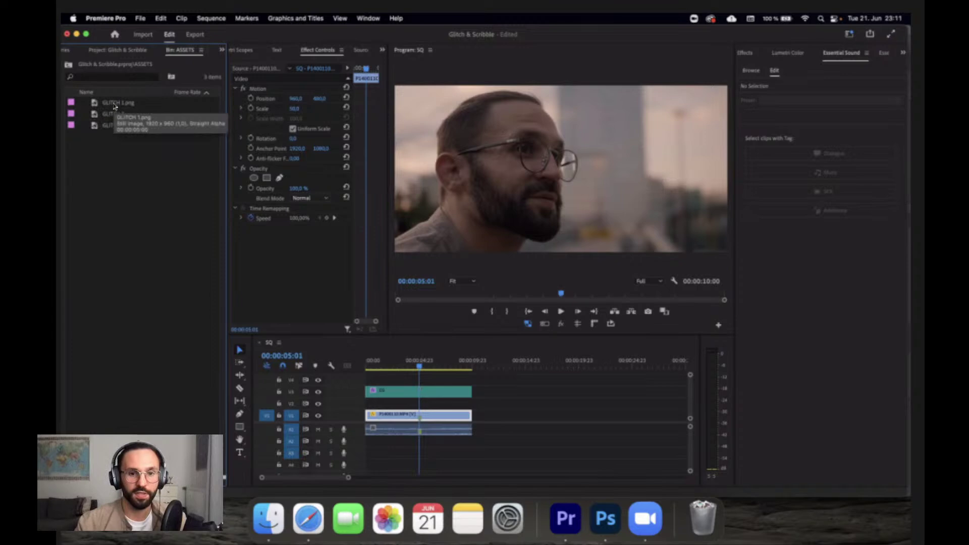
pyautogui.moveTo(116, 104)
pyautogui.mouseDown()
pyautogui.moveTo(485, 374)
pyautogui.moveTo(424, 406)
pyautogui.mouseUp()
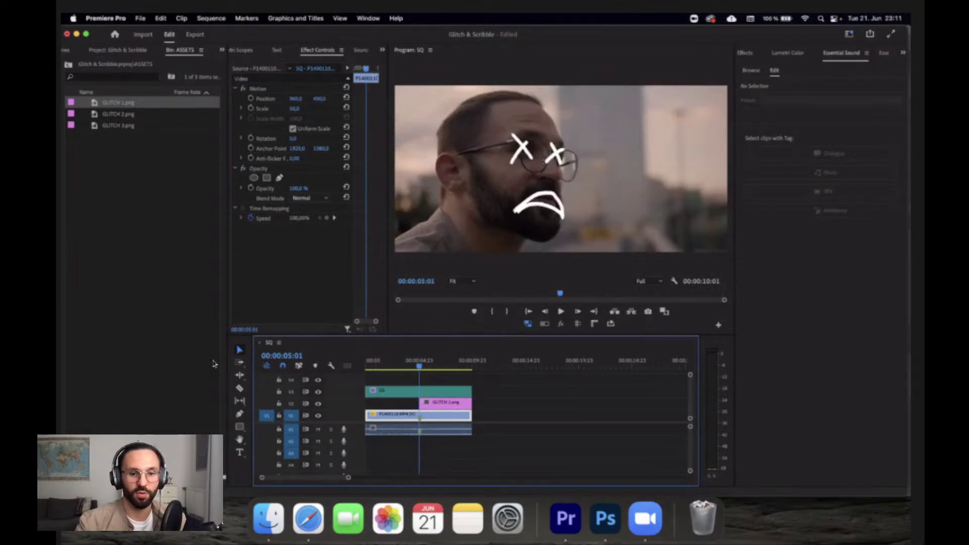
pyautogui.press('super+z')
pyautogui.click(124, 230)
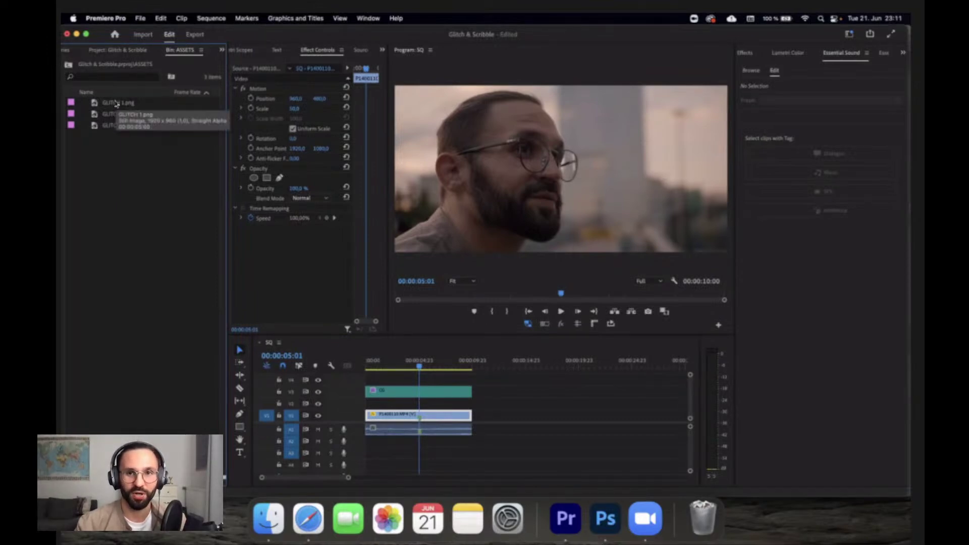
# Mark an out point at 00:00:01:11 in GLITCH 1.png, try placing the shortened still above the footage, and undo it.
pyautogui.doubleClick(116, 103)
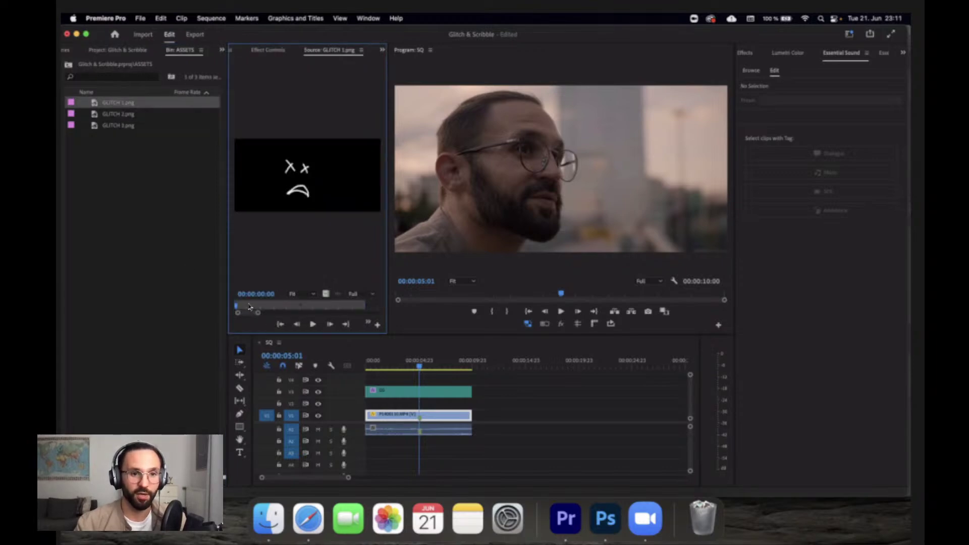
pyautogui.moveTo(243, 308); pyautogui.dragTo(275, 311)
pyautogui.press('o')
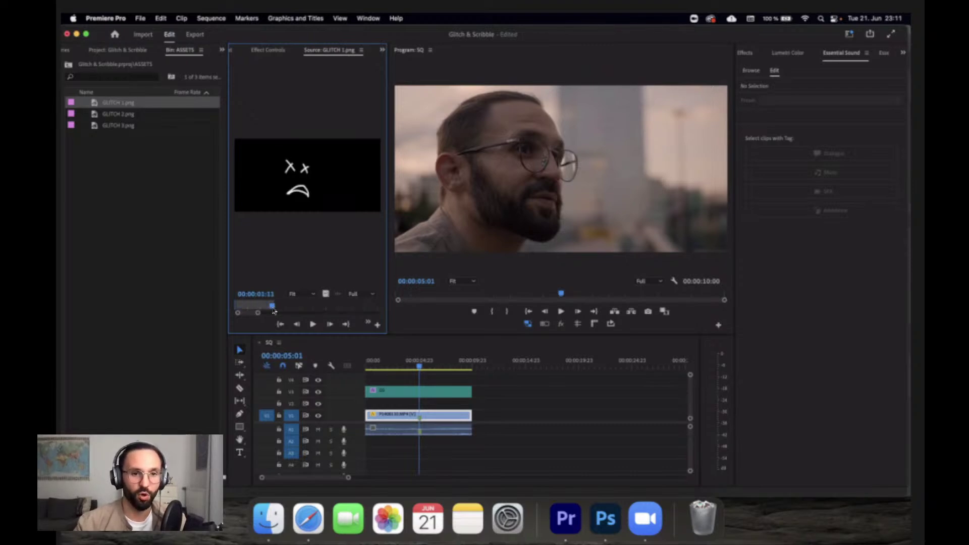
pyautogui.moveTo(326, 292); pyautogui.dragTo(271, 294)
pyautogui.moveTo(296, 194)
pyautogui.mouseDown()
pyautogui.moveTo(297, 183)
pyautogui.moveTo(428, 409)
pyautogui.mouseUp()
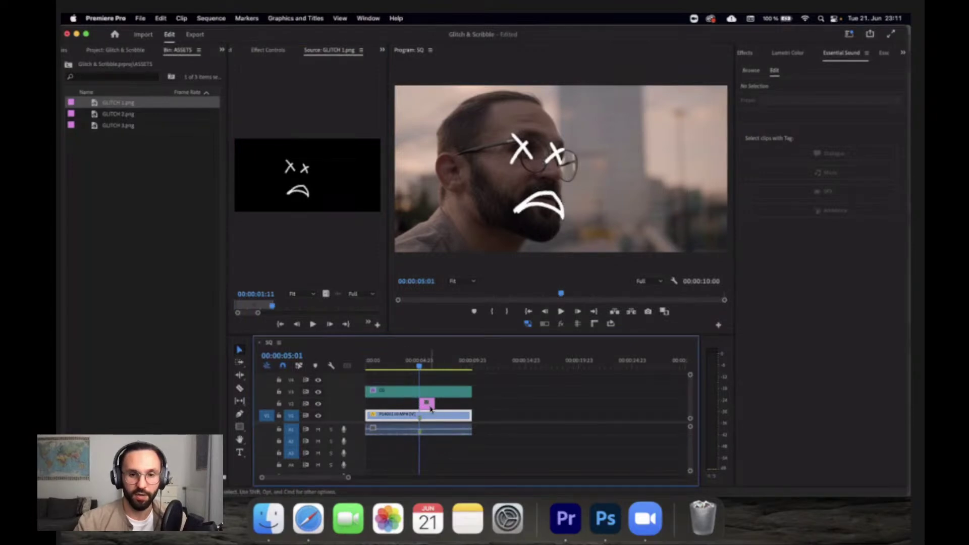
pyautogui.press('super+z')
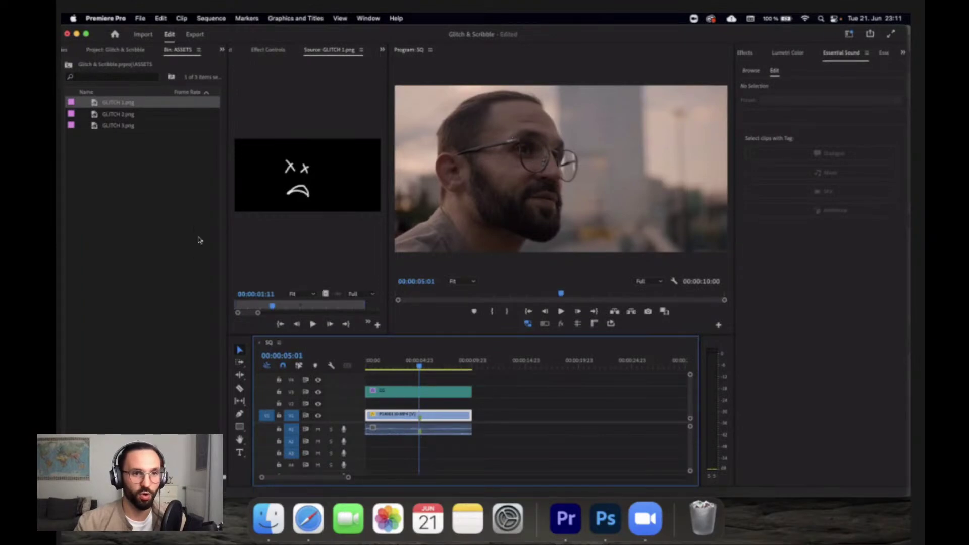
# Set the clip duration of GLITCH 1.png, GLITCH 2.png and GLITCH 3.png in the ASSETS bin to 00:00:00:01.
pyautogui.click(170, 188)
pyautogui.moveTo(123, 113); pyautogui.dragTo(111, 104)
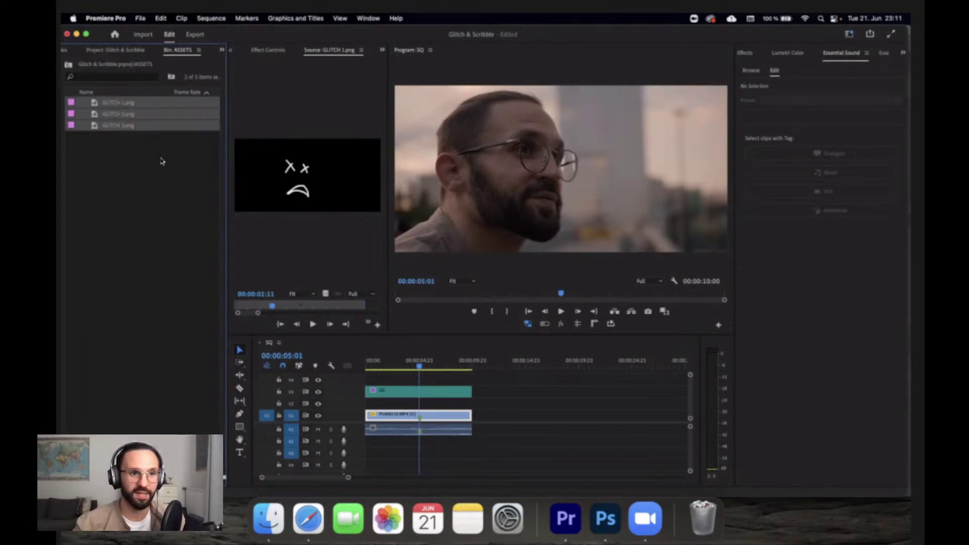
pyautogui.rightClick(153, 119)
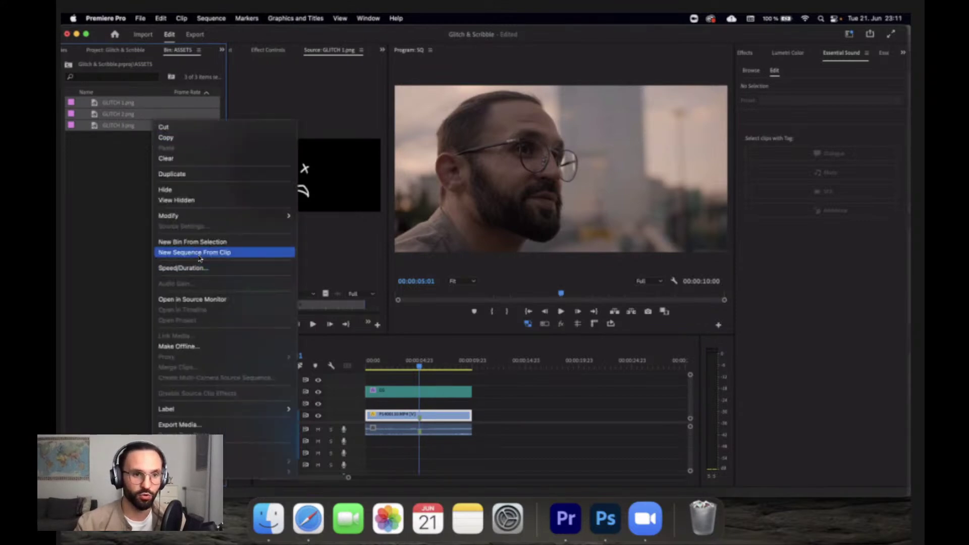
pyautogui.click(202, 269)
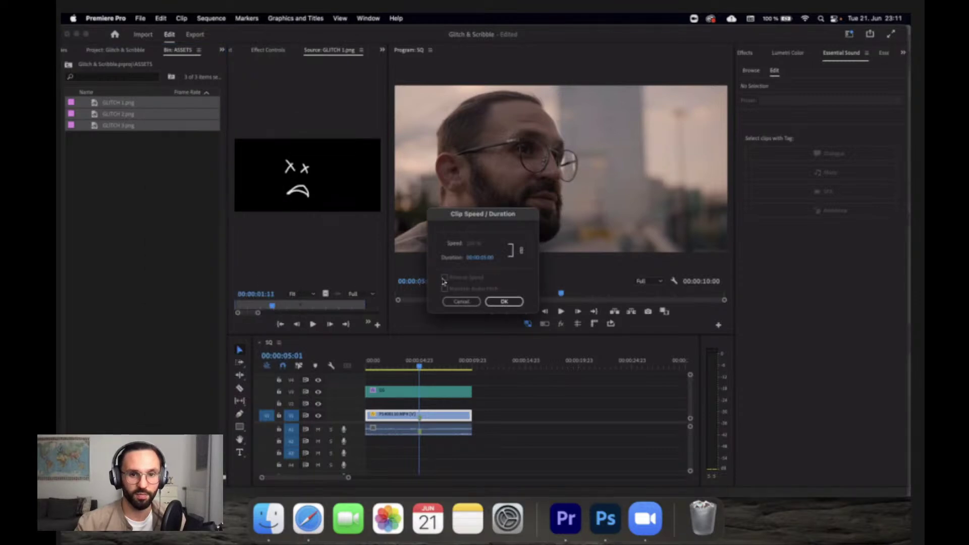
pyautogui.click(466, 302)
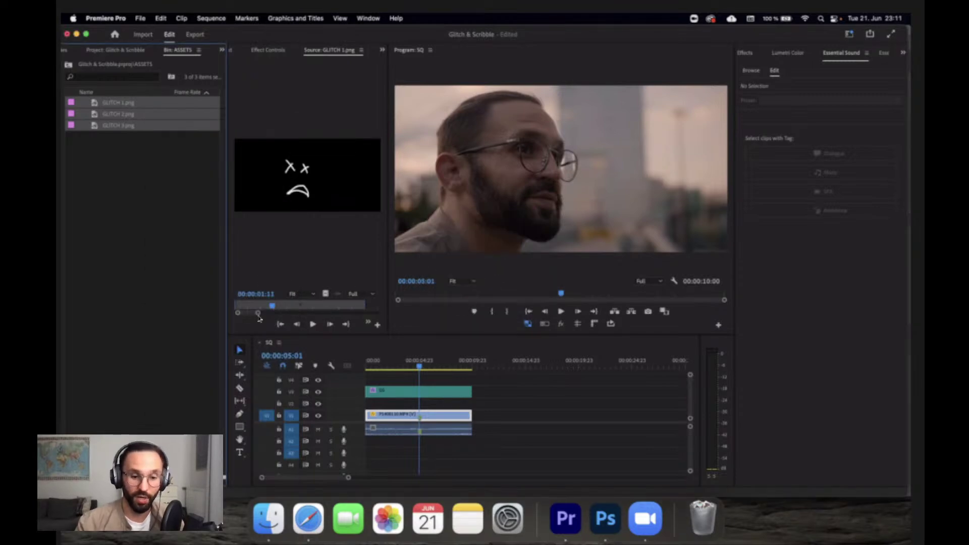
pyautogui.press('super+r')
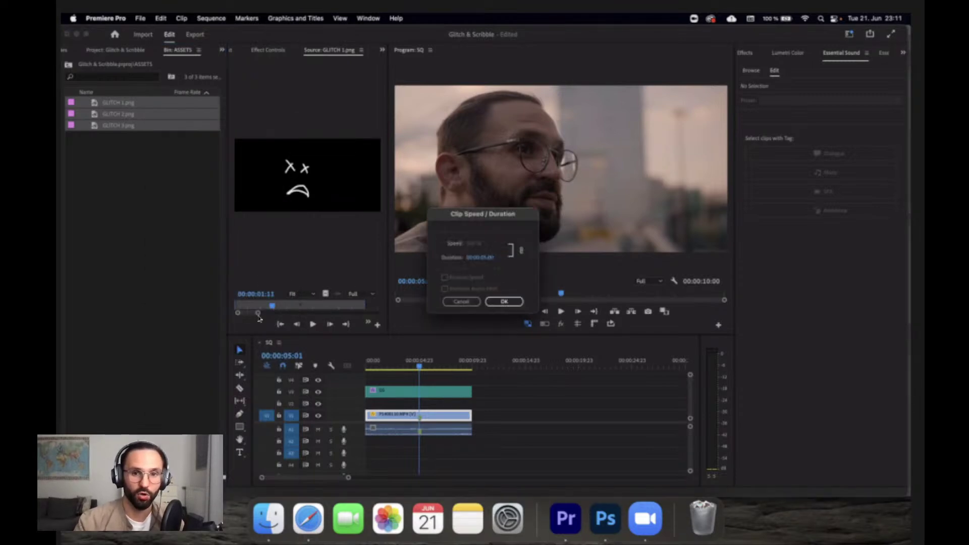
pyautogui.click(486, 258)
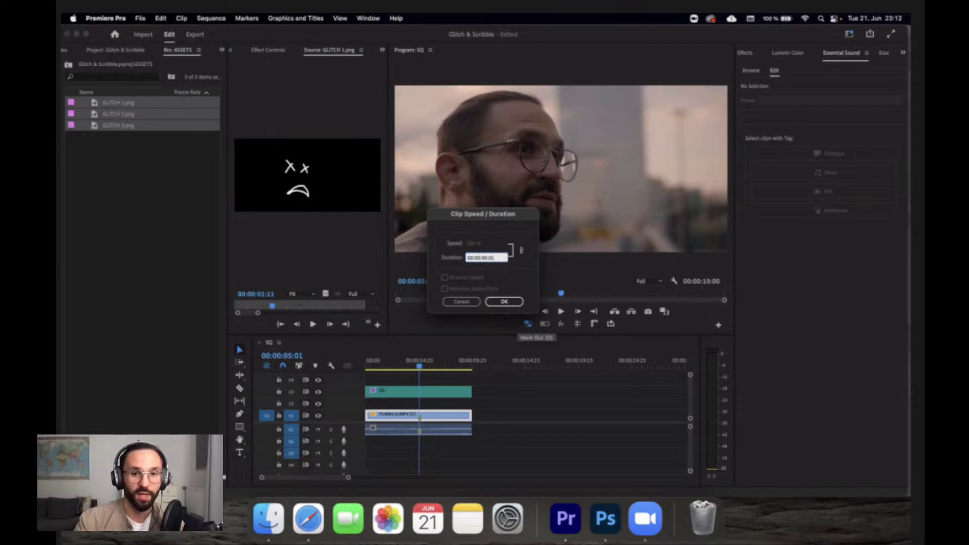
pyautogui.write('2')
pyautogui.press('BackSpace')
pyautogui.write('1')
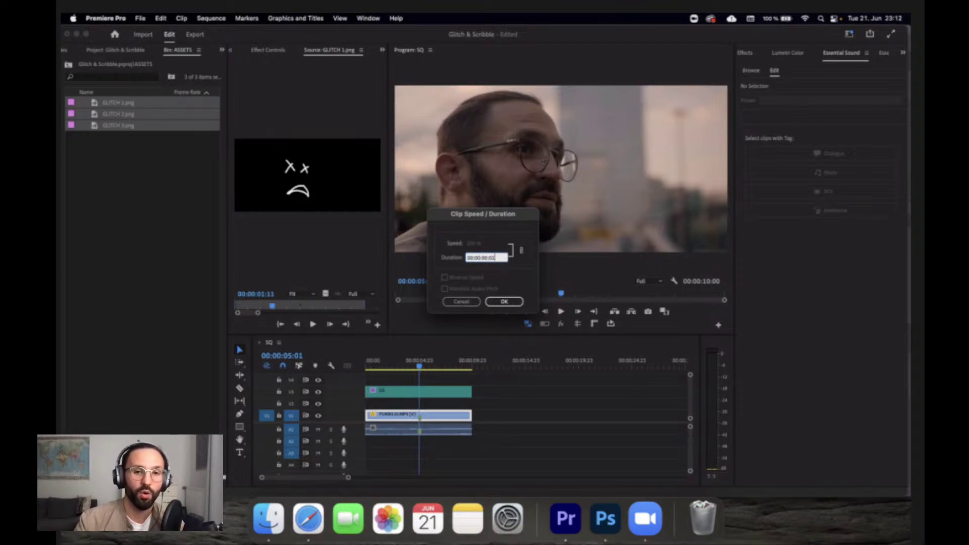
pyautogui.press('Return')
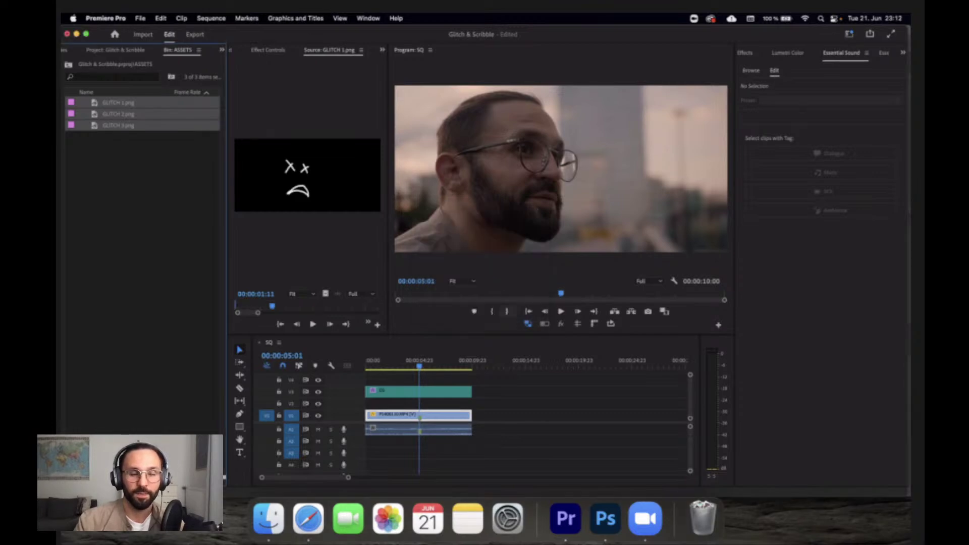
# Try placing the three one-frame GLITCH stills directly above the footage at the playhead and play back that section.
pyautogui.moveTo(116, 111)
pyautogui.mouseDown()
pyautogui.moveTo(452, 414)
pyautogui.moveTo(425, 408)
pyautogui.mouseUp()
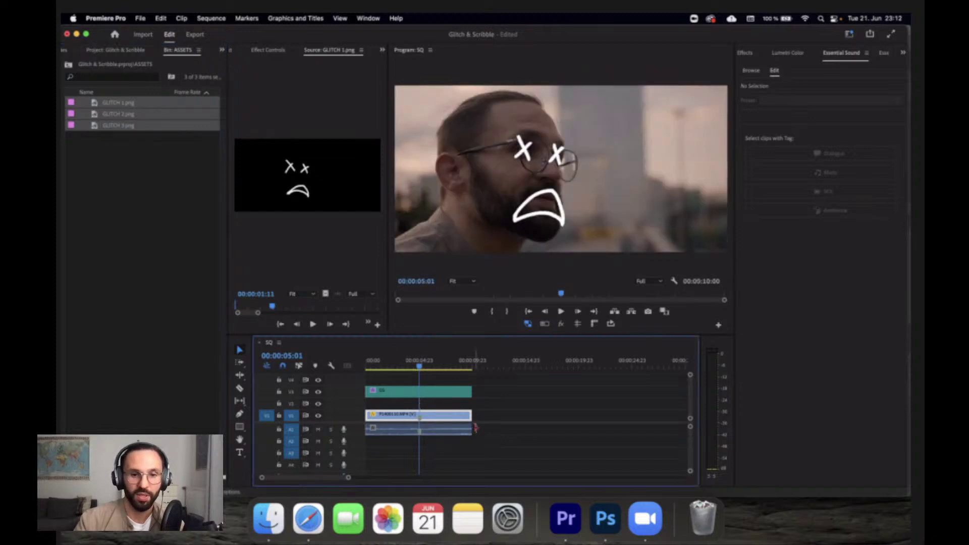
pyautogui.press('=')
pyautogui.press('=')
pyautogui.press('=')
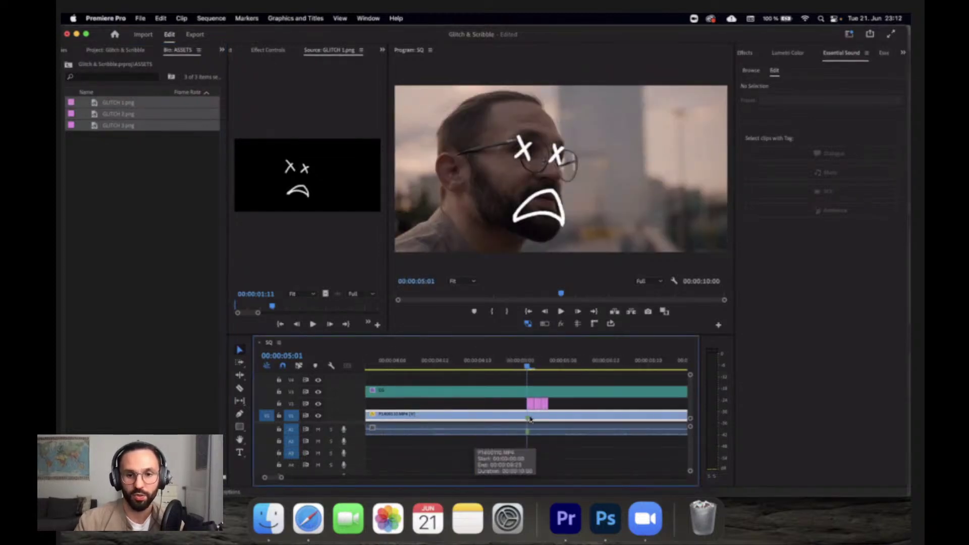
pyautogui.press('=')
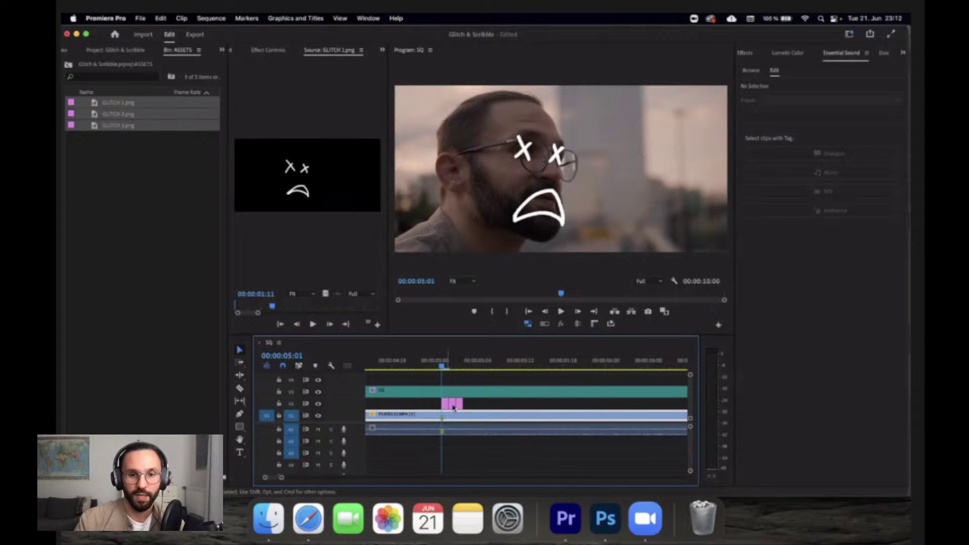
pyautogui.press('-')
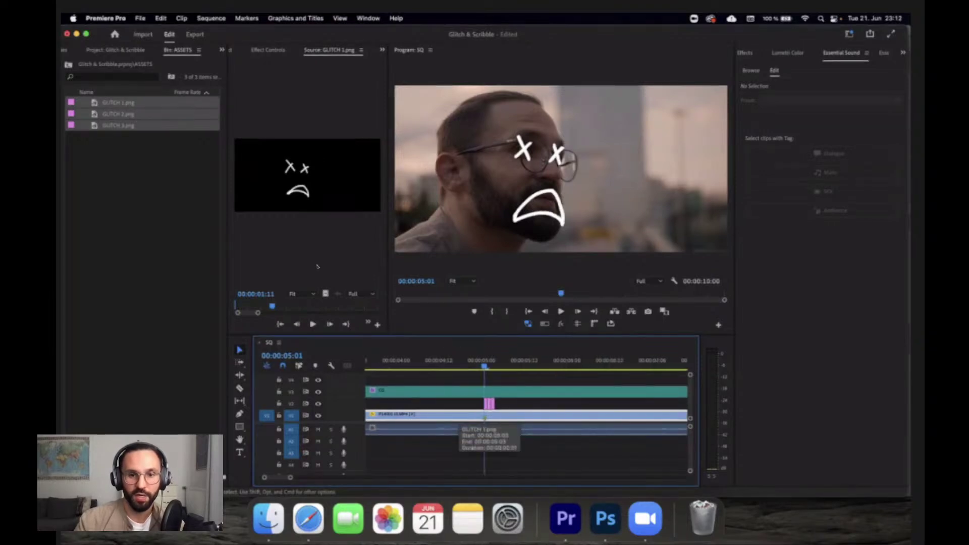
pyautogui.press('space')
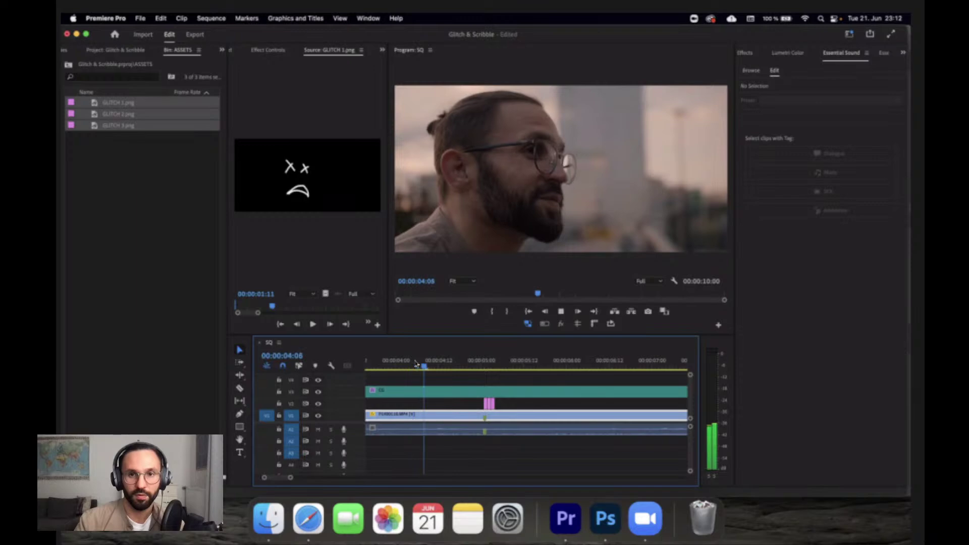
pyautogui.press('space')
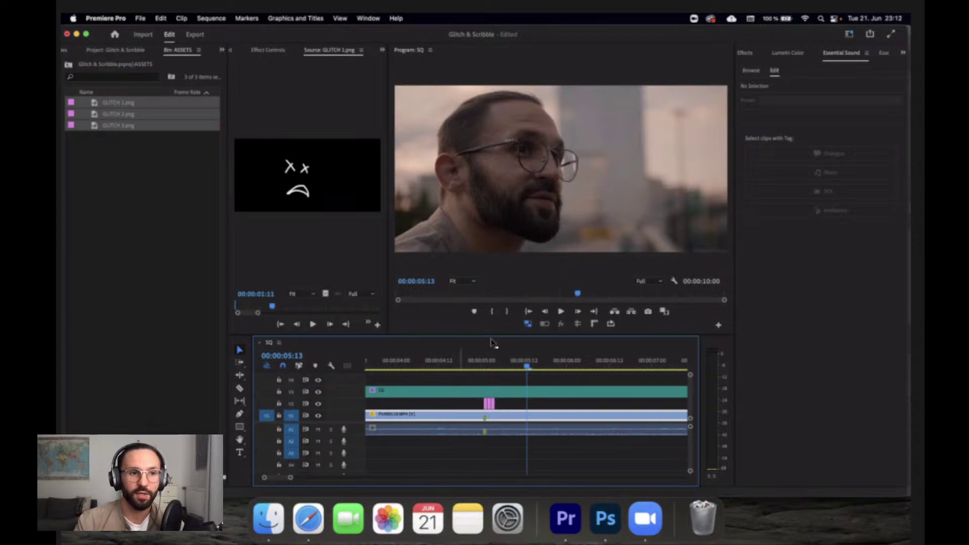
# Try adding two more rounds of the one-frame GLITCH stills behind the first, play them back, and undo all placements.
pyautogui.click(146, 124)
pyautogui.moveTo(147, 124); pyautogui.dragTo(507, 406)
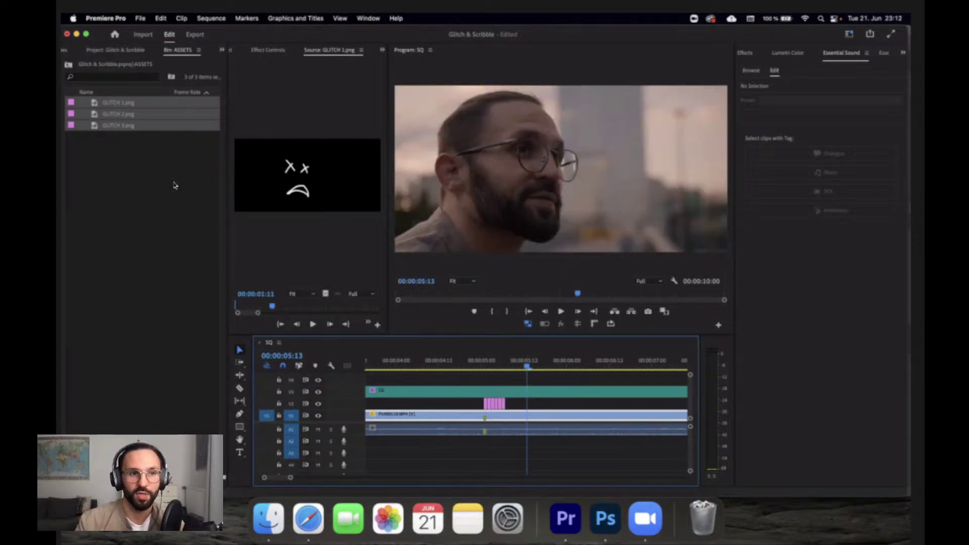
pyautogui.moveTo(471, 303); pyautogui.dragTo(517, 408)
pyautogui.click(446, 365)
pyautogui.press('space')
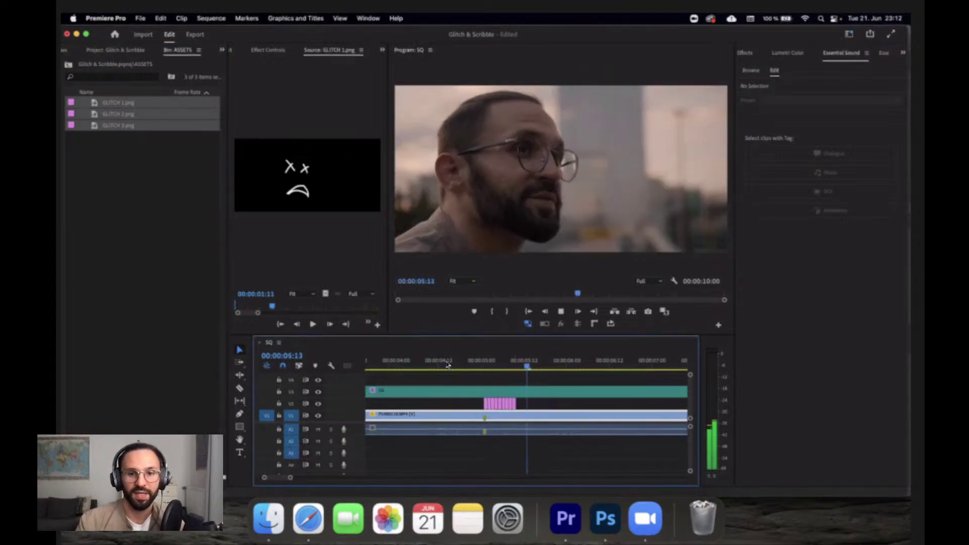
pyautogui.press('space')
pyautogui.press('super+z')
pyautogui.press('super+z')
pyautogui.press('super+z')
# Set the clip duration of all three GLITCH stills in the bin to two frames.
pyautogui.rightClick(150, 116)
pyautogui.press('Escape')
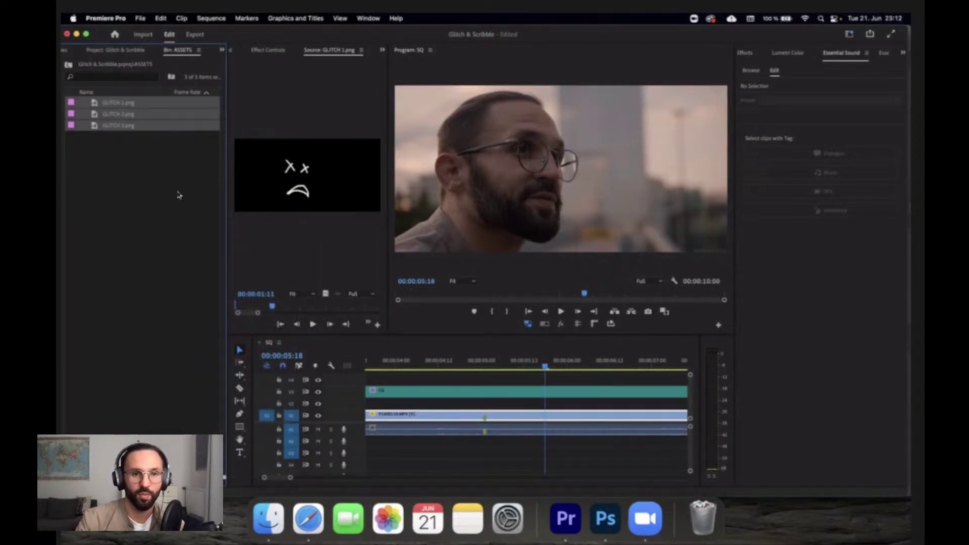
pyautogui.press('super+r')
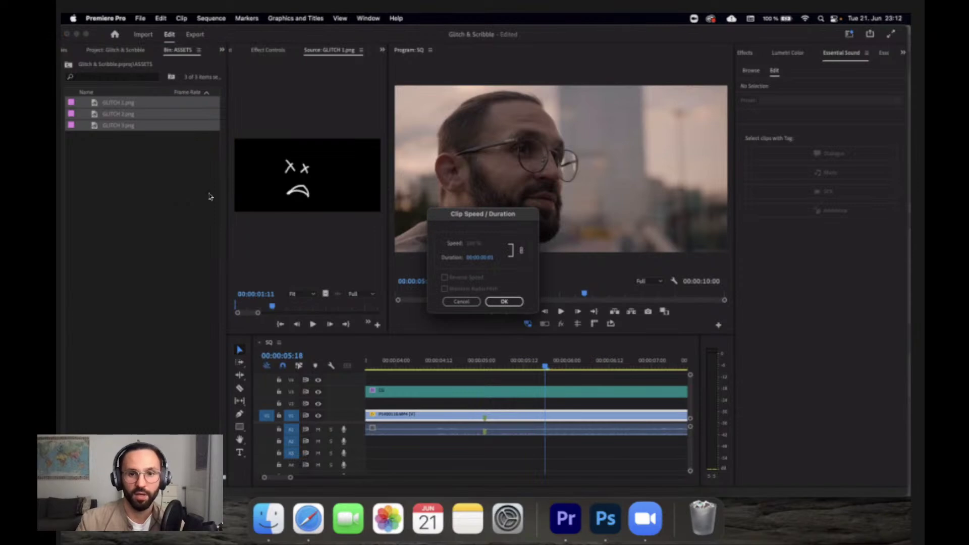
pyautogui.click(487, 257)
pyautogui.write('3')
pyautogui.press('Return')
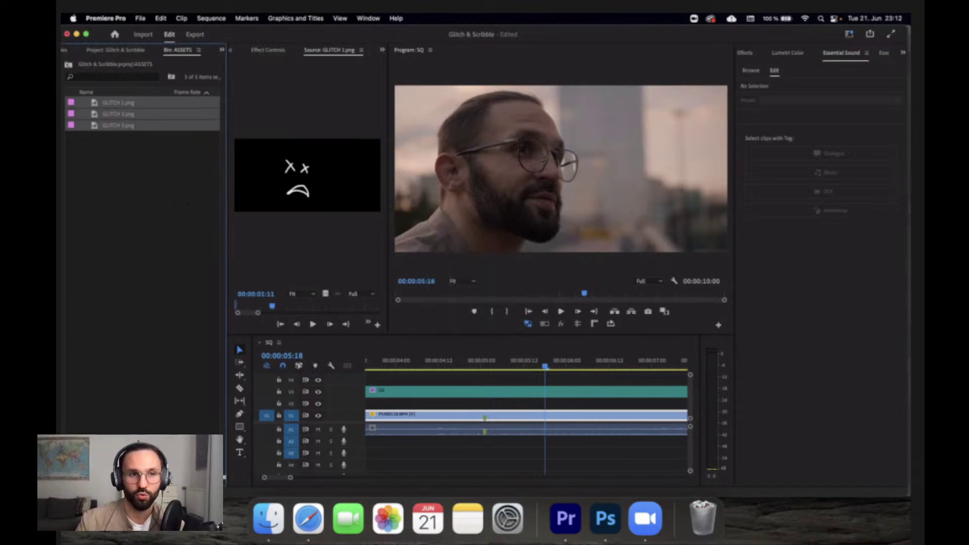
# Place the three GLITCH stills directly above the footage, starting at its marker, and play back the section.
pyautogui.moveTo(111, 105); pyautogui.dragTo(495, 404)
pyautogui.click(465, 366)
pyautogui.press('space')
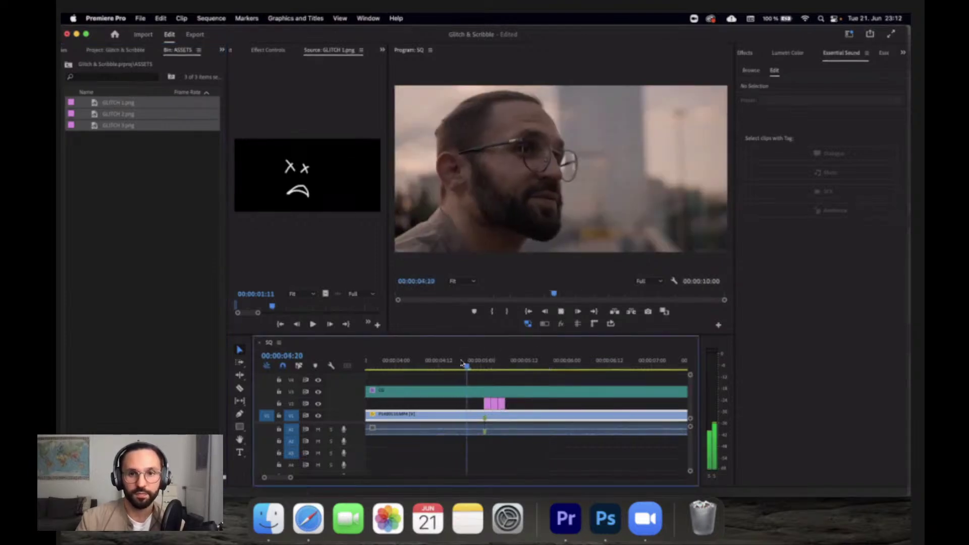
pyautogui.press('space')
# Add a second round of the three GLITCH stills right behind the first and play back the whole glitch.
pyautogui.moveTo(505, 403); pyautogui.dragTo(526, 404)
pyautogui.click(433, 365)
pyautogui.press('space')
pyautogui.press('space')
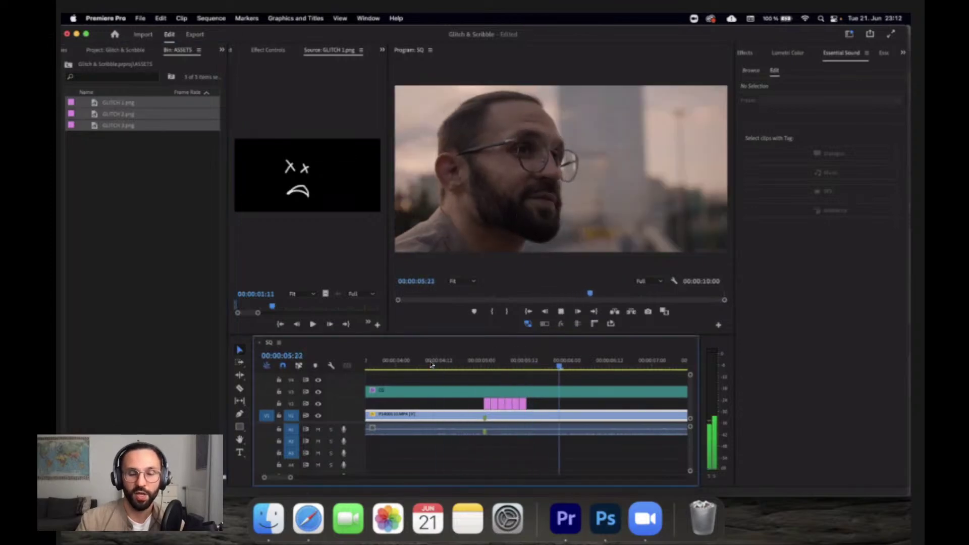
pyautogui.press('-')
pyautogui.click(460, 366)
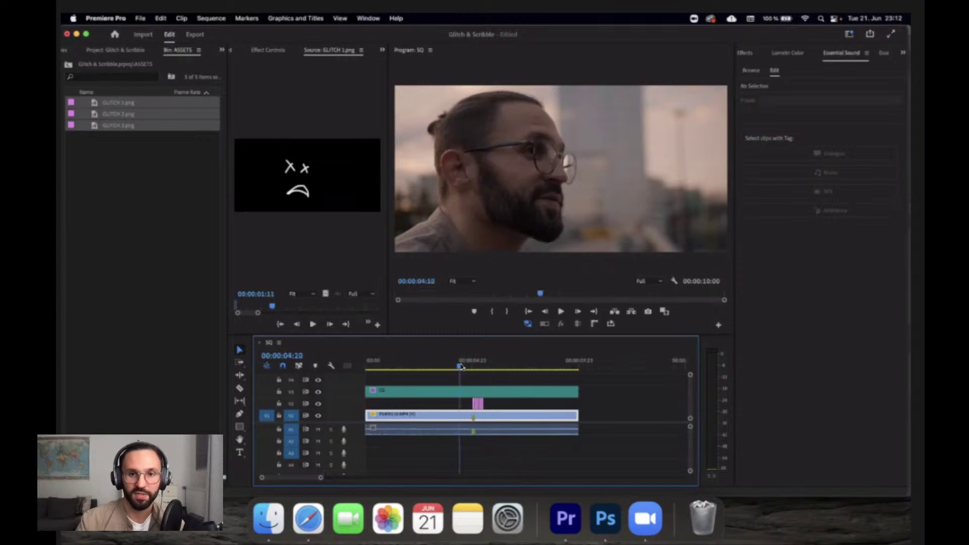
pyautogui.press('space')
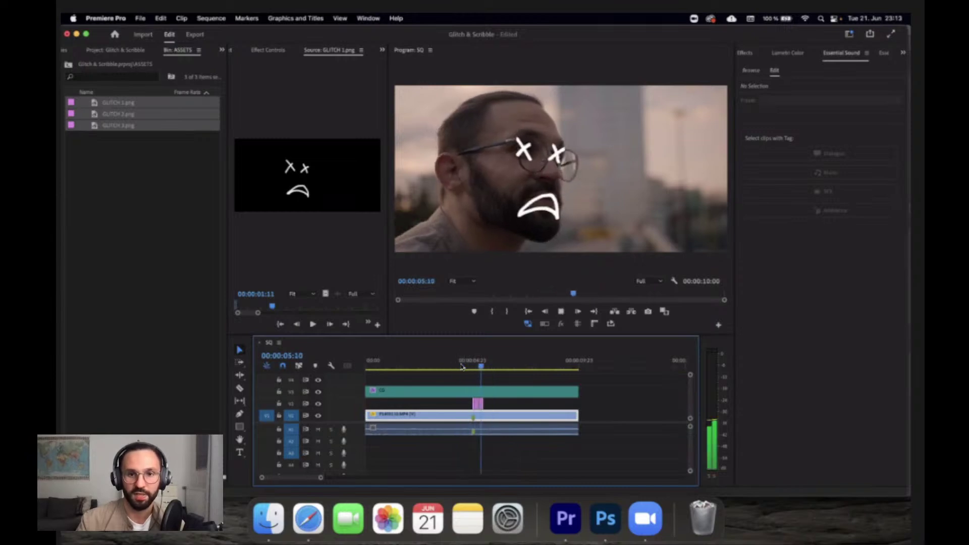
# Try cutting the footage clip at the start of the GLITCH stills with the Razor tool, and undo the cut.
pyautogui.press('=')
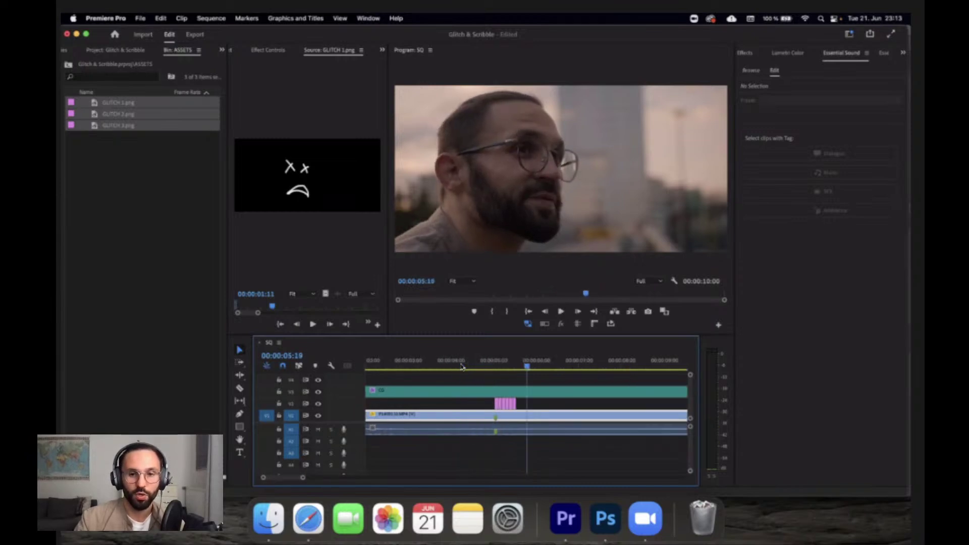
pyautogui.press('=')
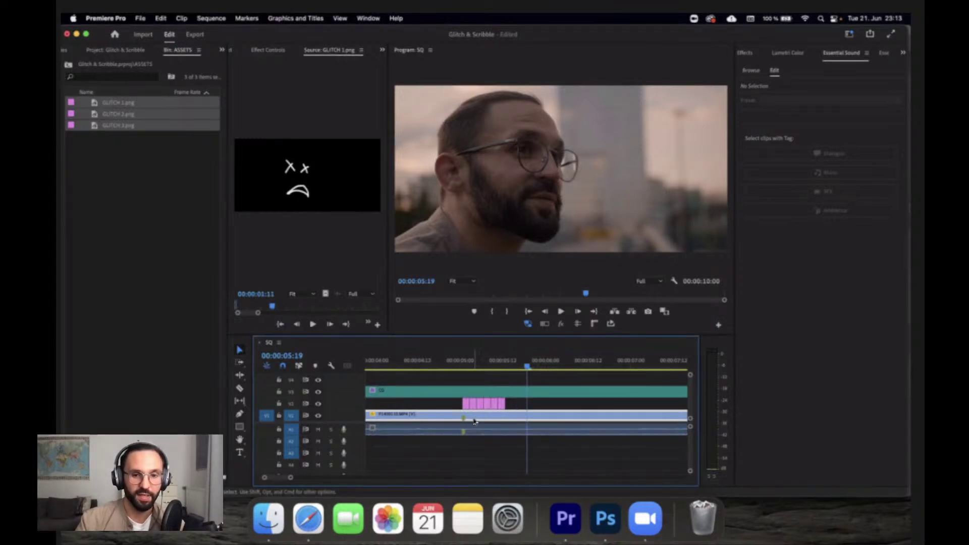
pyautogui.press('c')
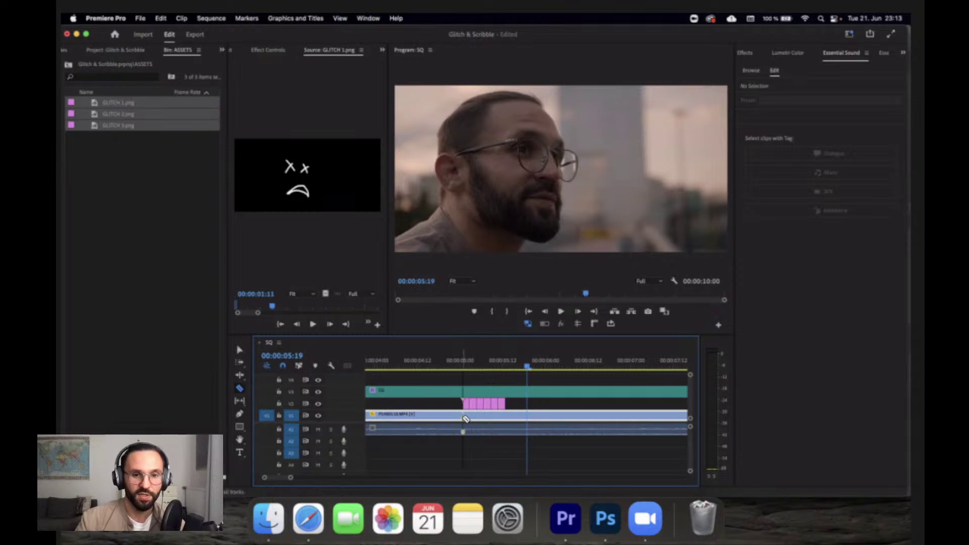
pyautogui.click(465, 418)
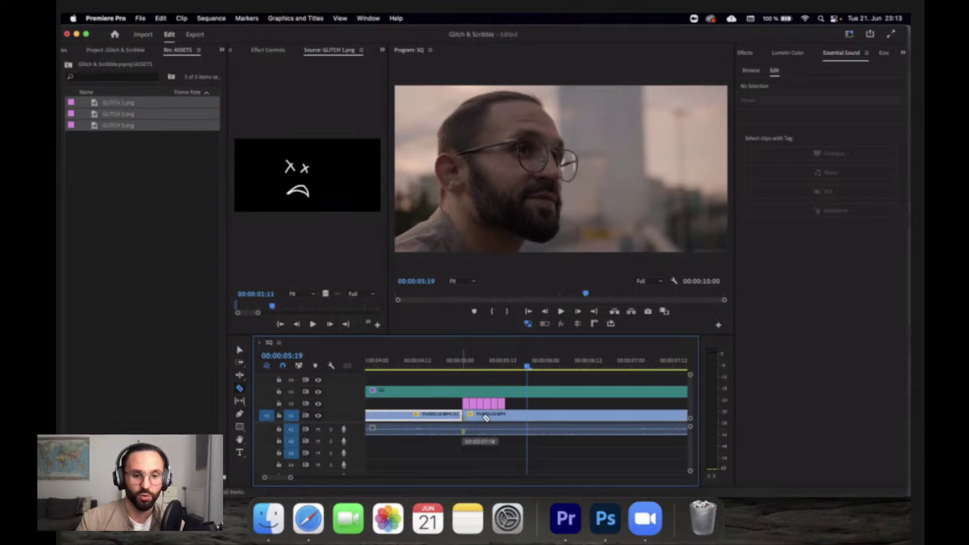
pyautogui.press('super+z')
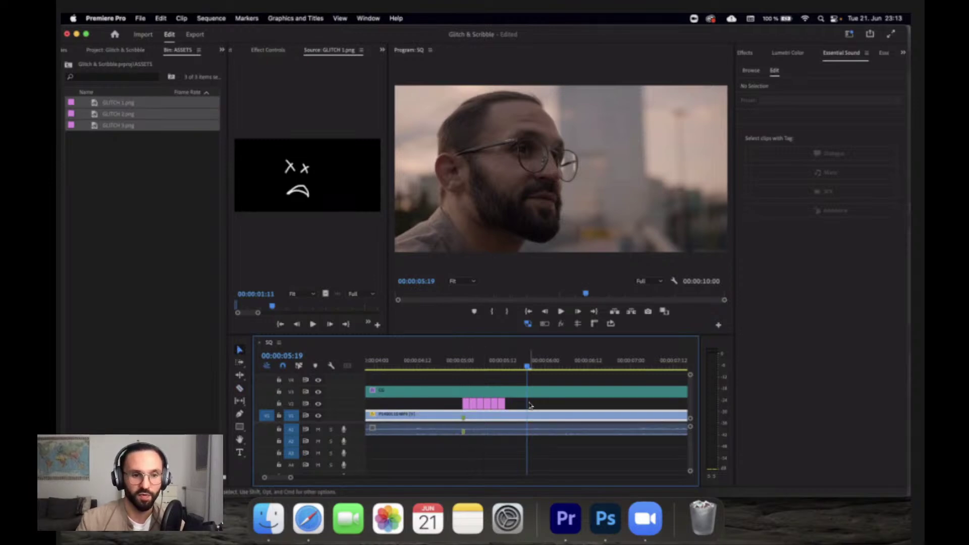
pyautogui.press('v')
pyautogui.click(240, 394)
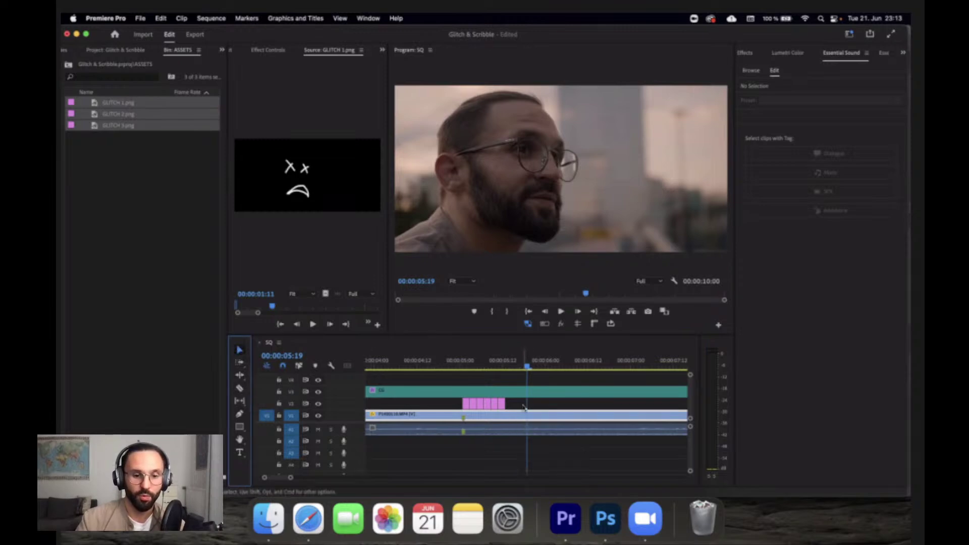
# Cut the footage clip at the start and at the end of the GLITCH stills above it.
pyautogui.press('c')
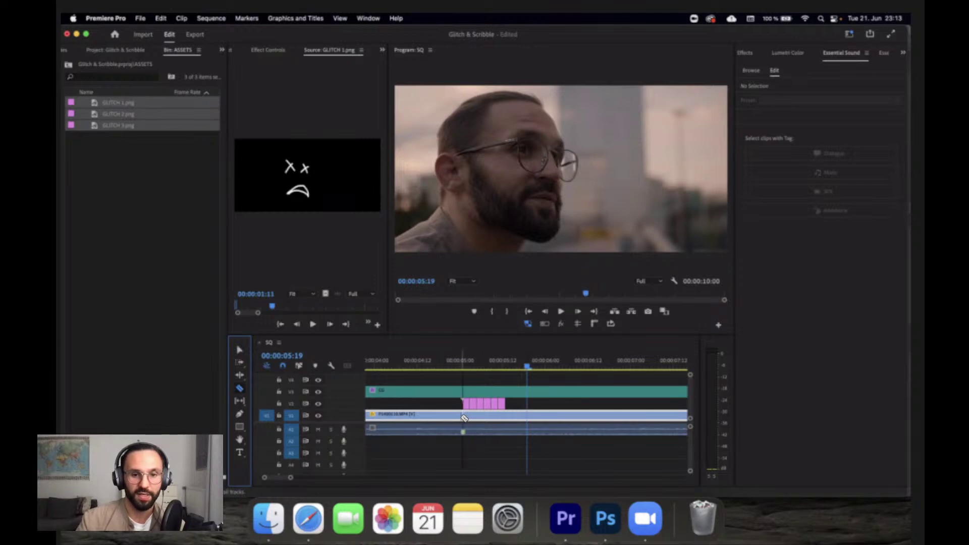
pyautogui.click(464, 418)
pyautogui.click(507, 415)
pyautogui.press('v')
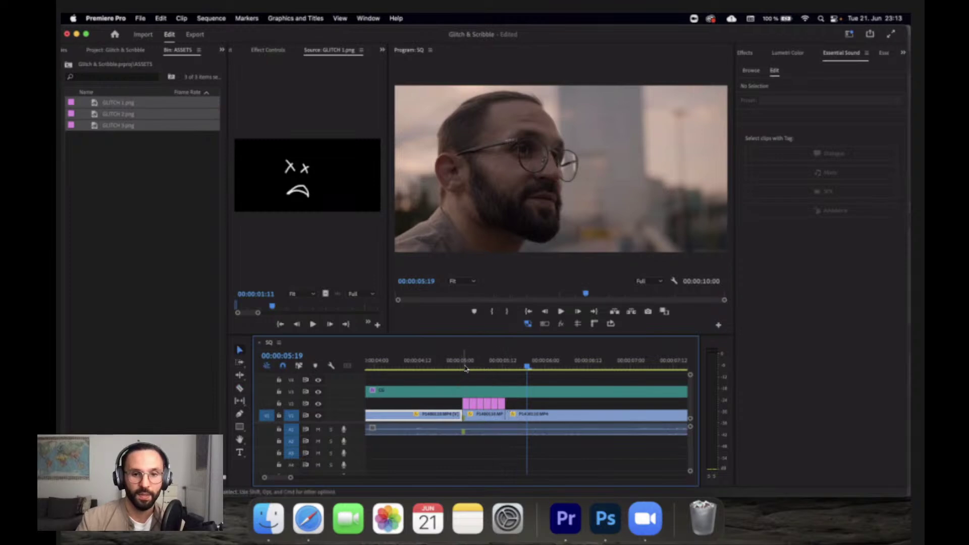
# Move the playhead to the first GLITCH still, find the Lumetri Color effect and apply it to the footage piece beneath the stills.
pyautogui.click(463, 362)
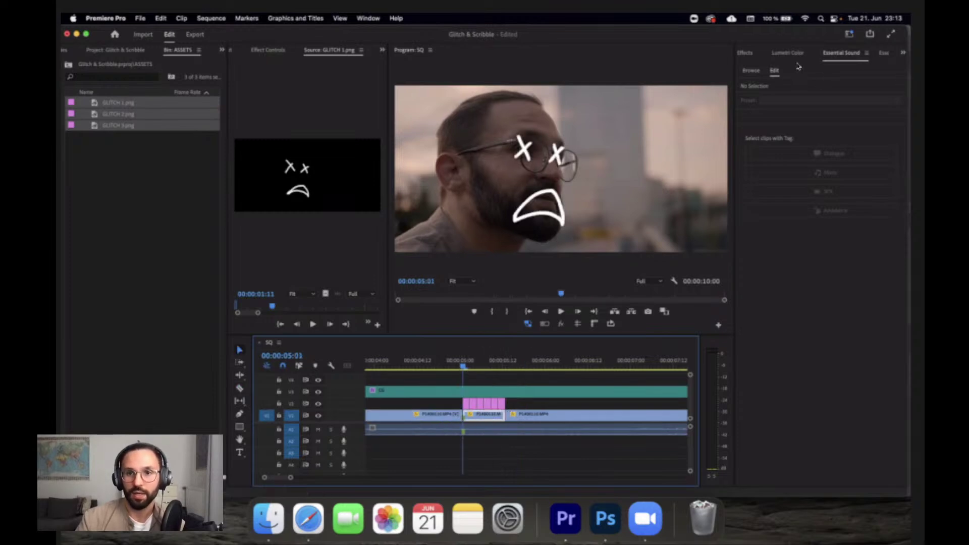
pyautogui.click(746, 53)
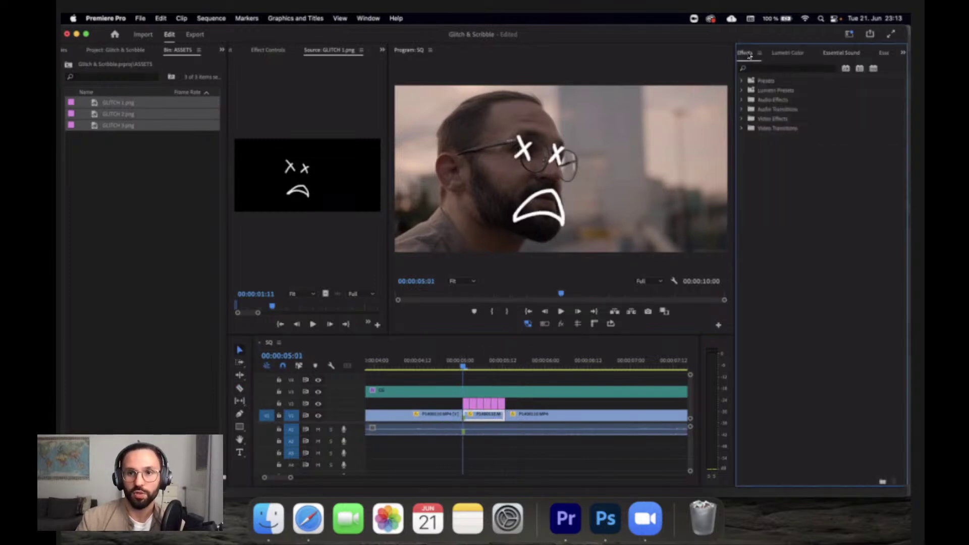
pyautogui.click(777, 69)
pyautogui.write('lumetri colo')
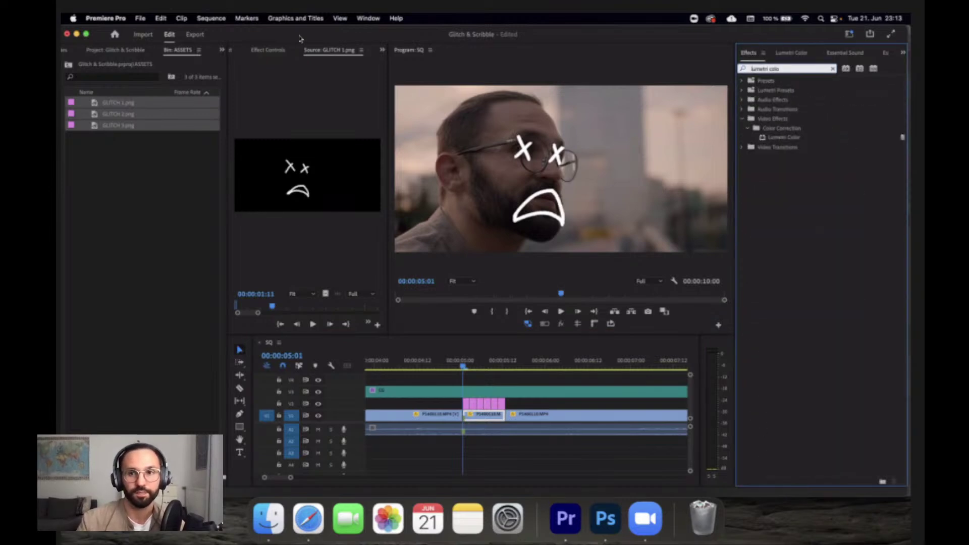
pyautogui.click(790, 138)
pyautogui.moveTo(789, 140); pyautogui.dragTo(483, 415)
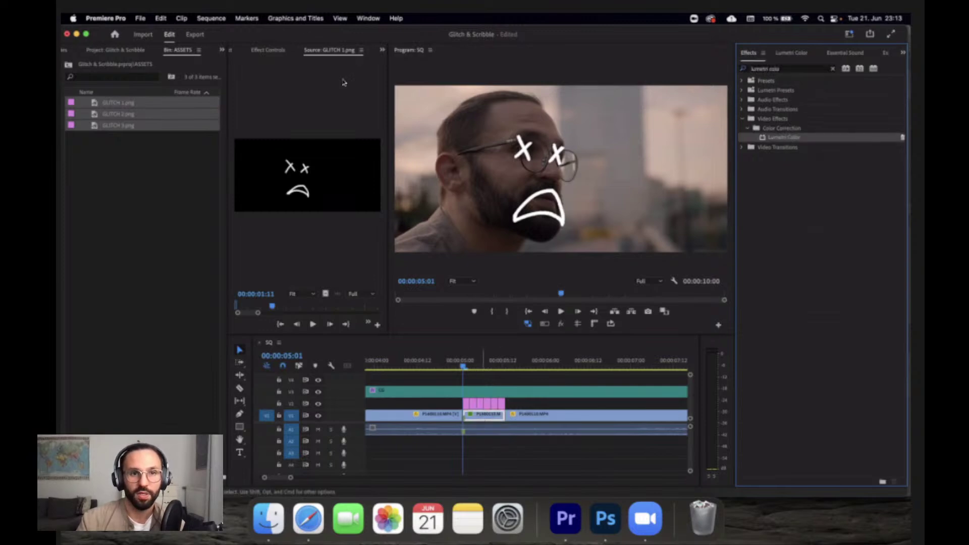
# Show the effect settings of the footage piece beneath the GLITCH stills and open its Lumetri Color basic correction controls.
pyautogui.click(269, 51)
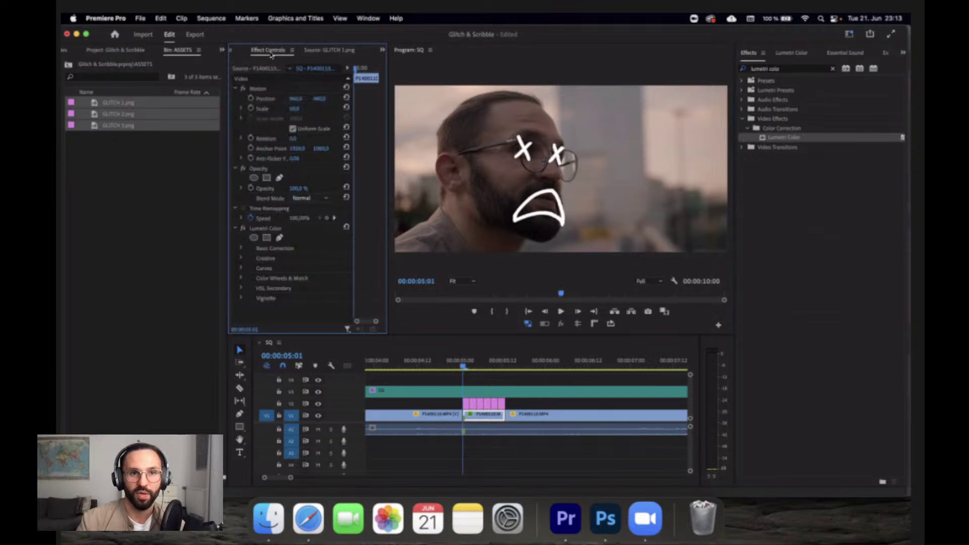
pyautogui.click(374, 18)
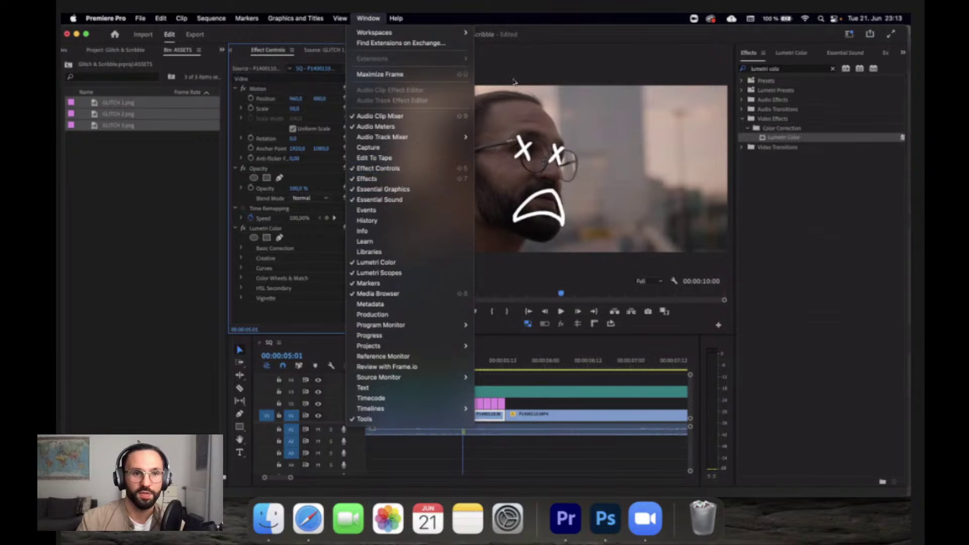
pyautogui.click(311, 92)
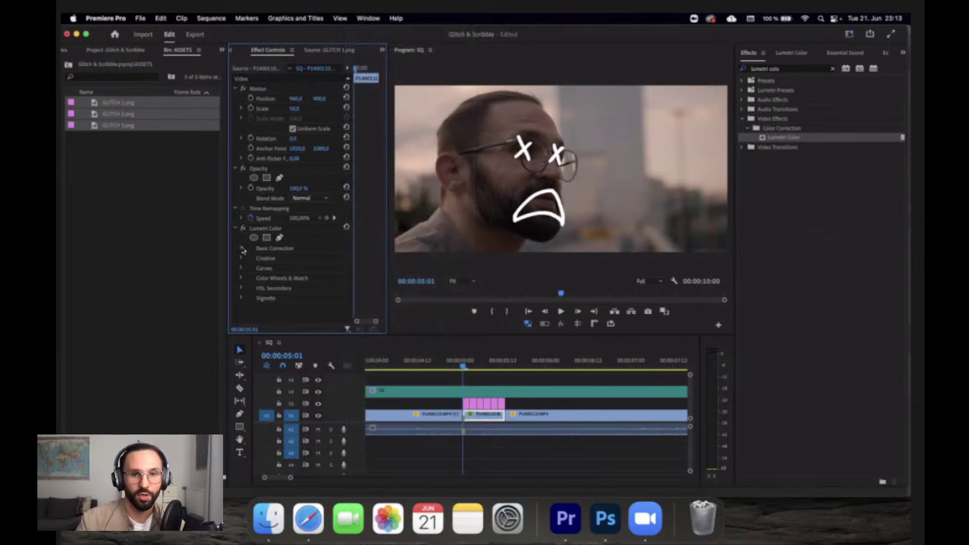
pyautogui.click(276, 230)
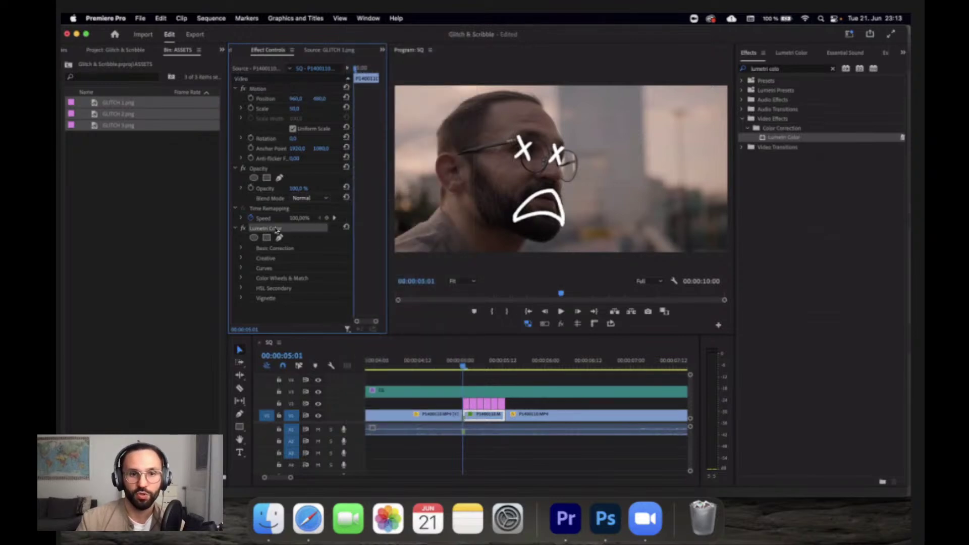
pyautogui.click(801, 55)
pyautogui.click(379, 18)
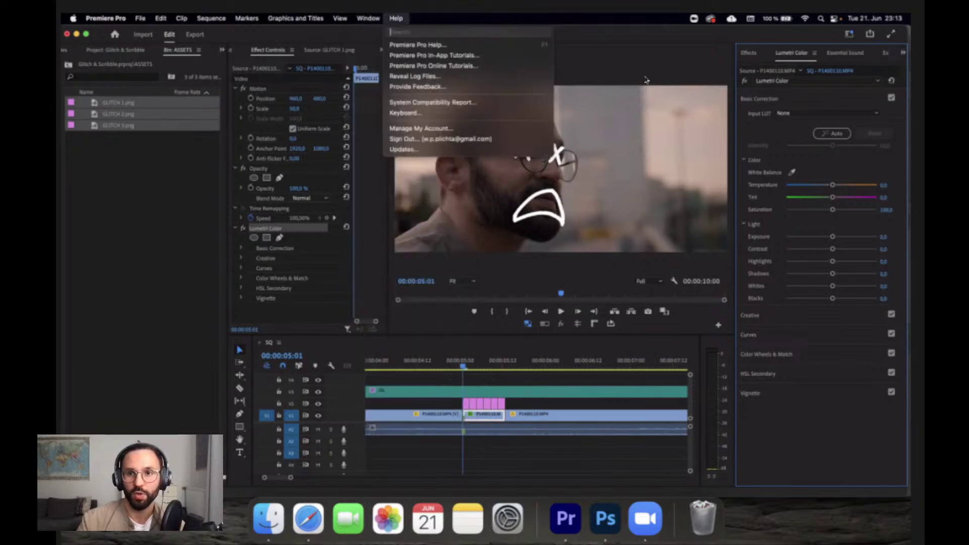
pyautogui.click(667, 85)
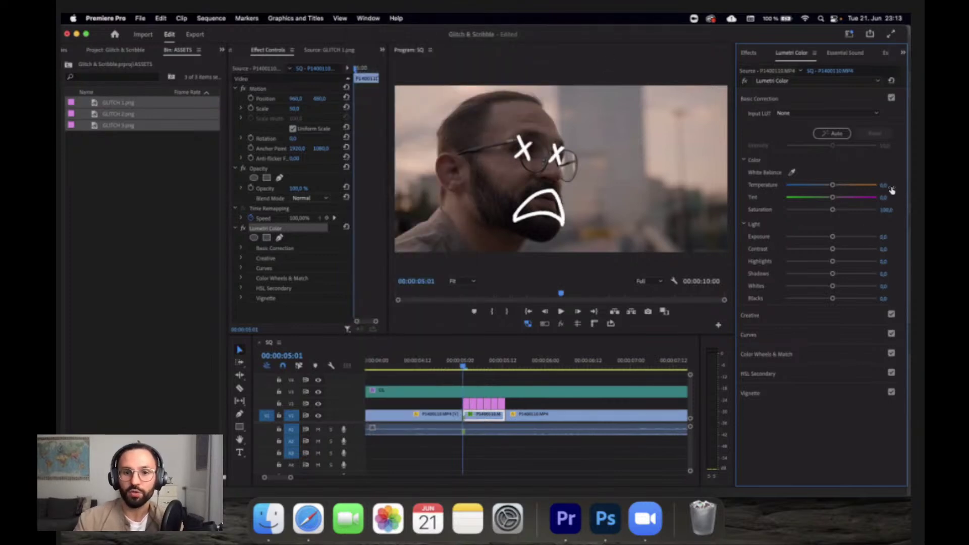
# Move the playhead into the GLITCH stills and set the Lumetri temperature to -15 and saturation to 75 for the footage beneath.
pyautogui.click(452, 366)
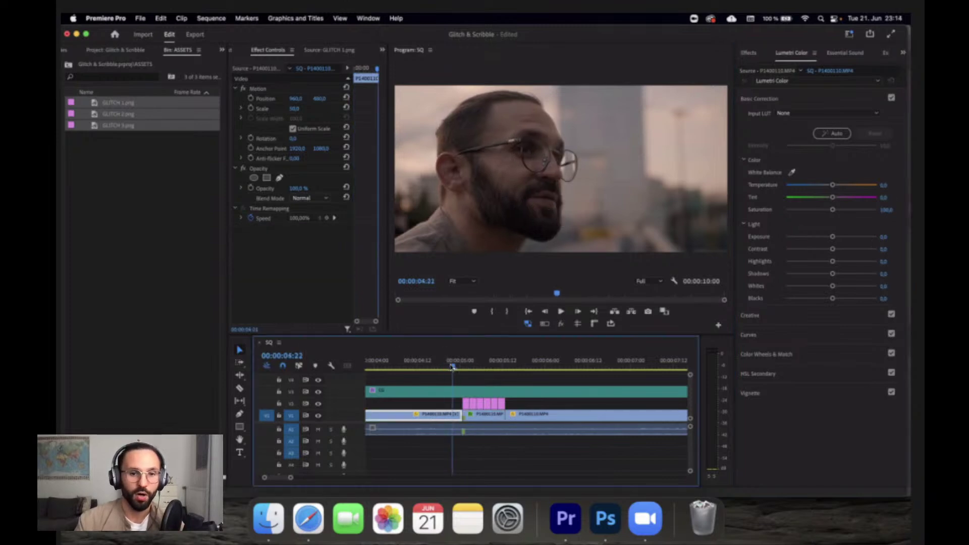
pyautogui.click(481, 366)
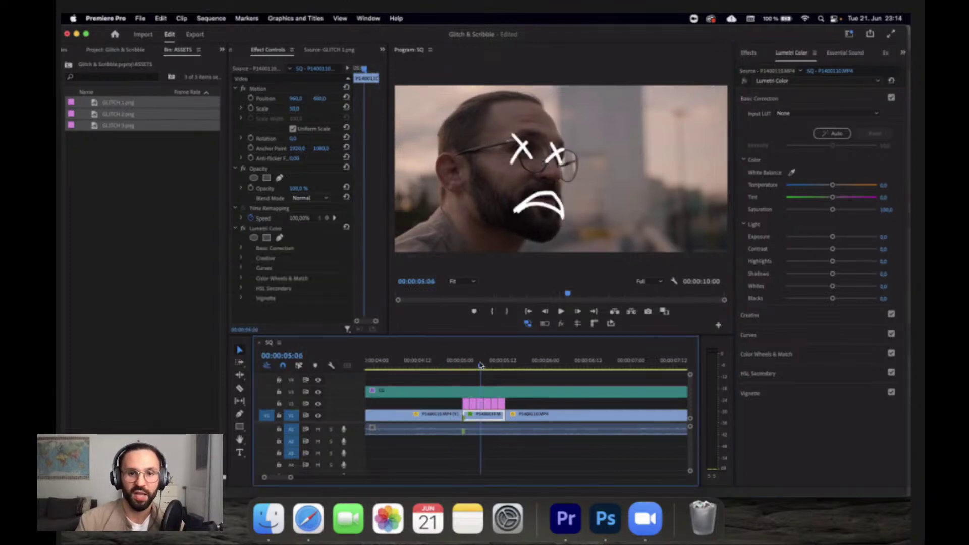
pyautogui.click(885, 185)
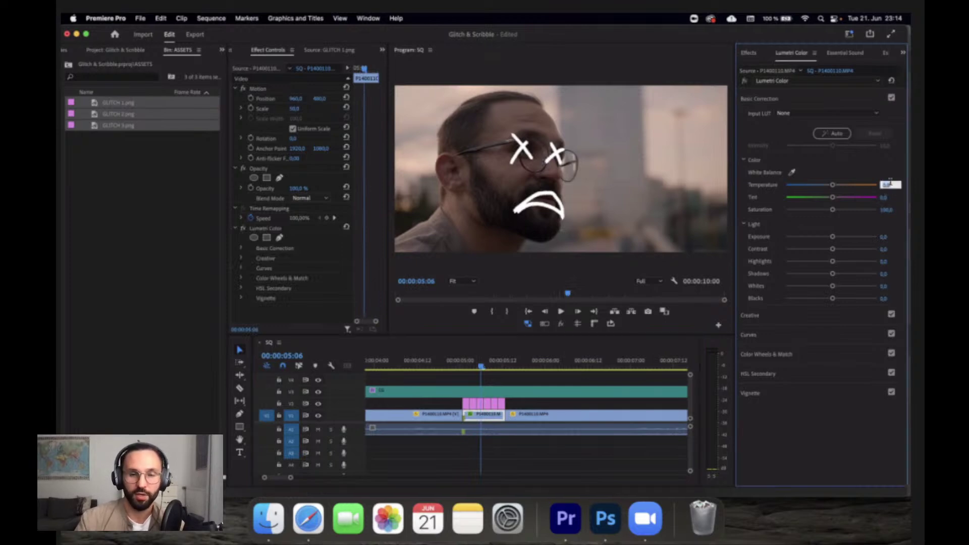
pyautogui.write('-15')
pyautogui.press('Return')
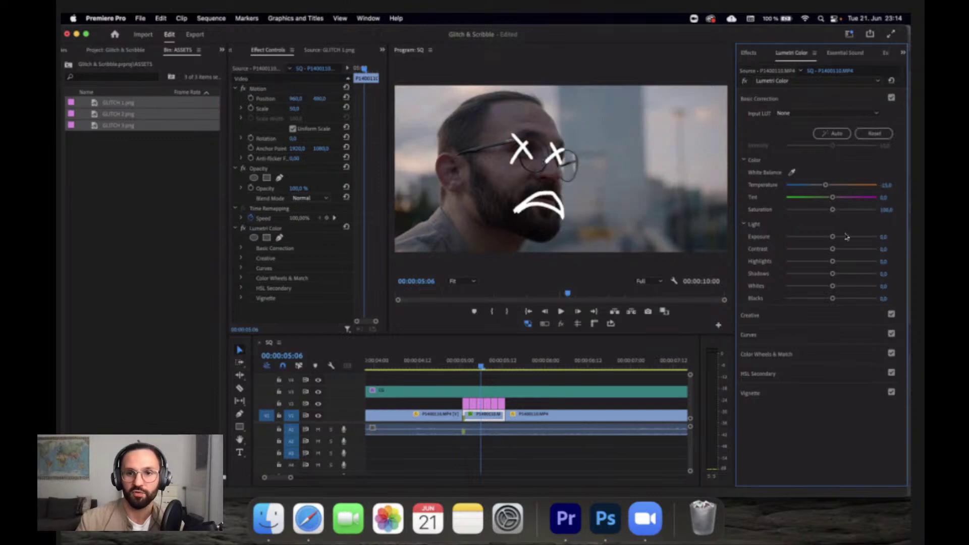
pyautogui.click(888, 197)
pyautogui.write('2,5')
pyautogui.press('Return')
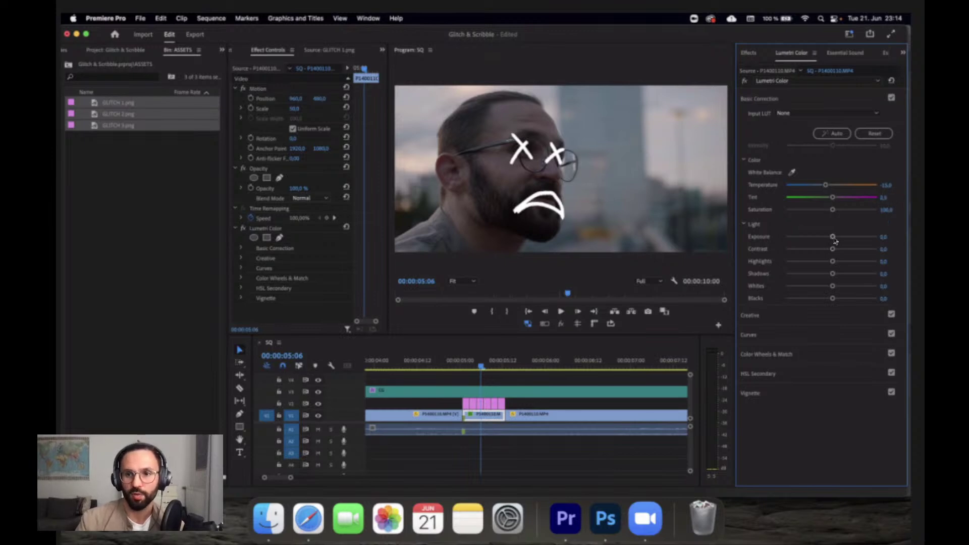
pyautogui.click(890, 209)
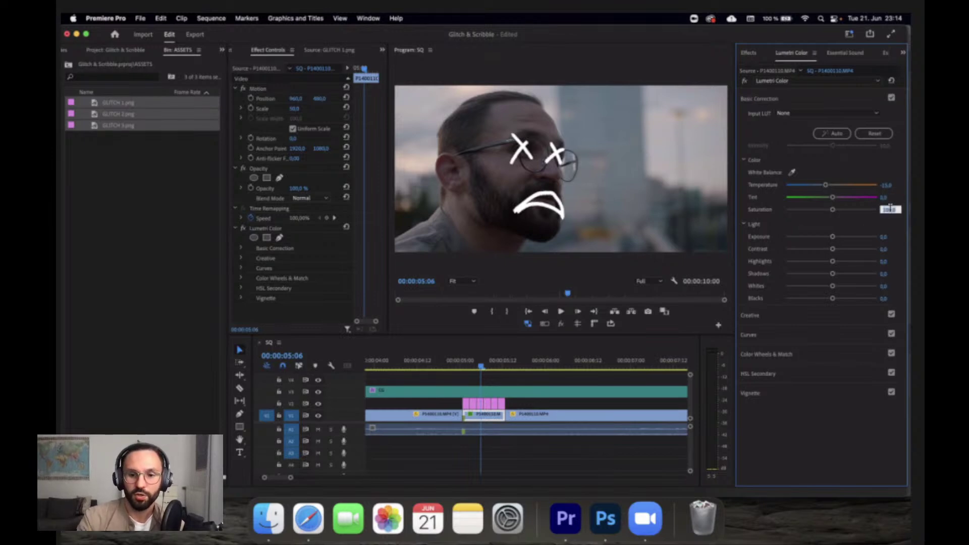
pyautogui.write('75')
pyautogui.press('Return')
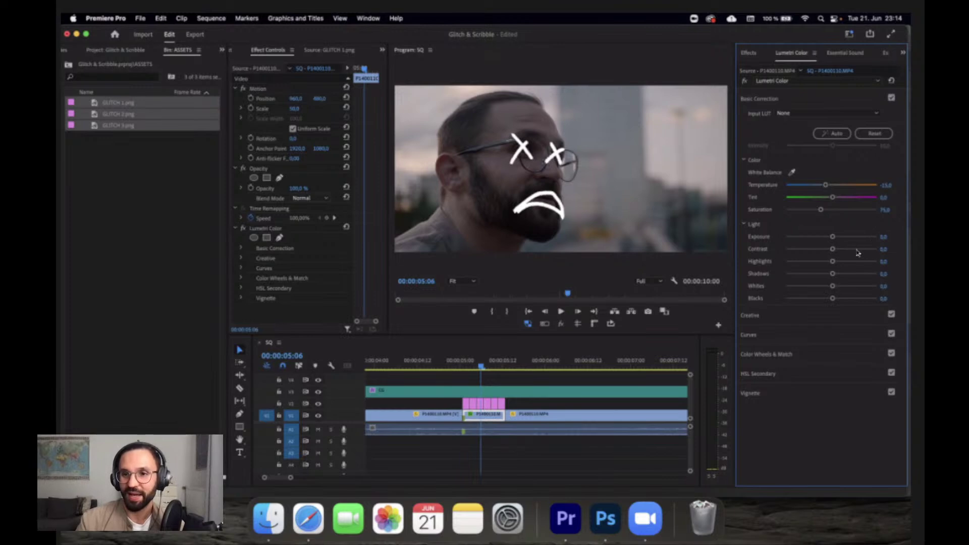
# Set the footage piece's contrast to 25 and lower its highlights to about -8.3 and shadows to about -4.2.
pyautogui.click(885, 249)
pyautogui.write('25')
pyautogui.press('Return')
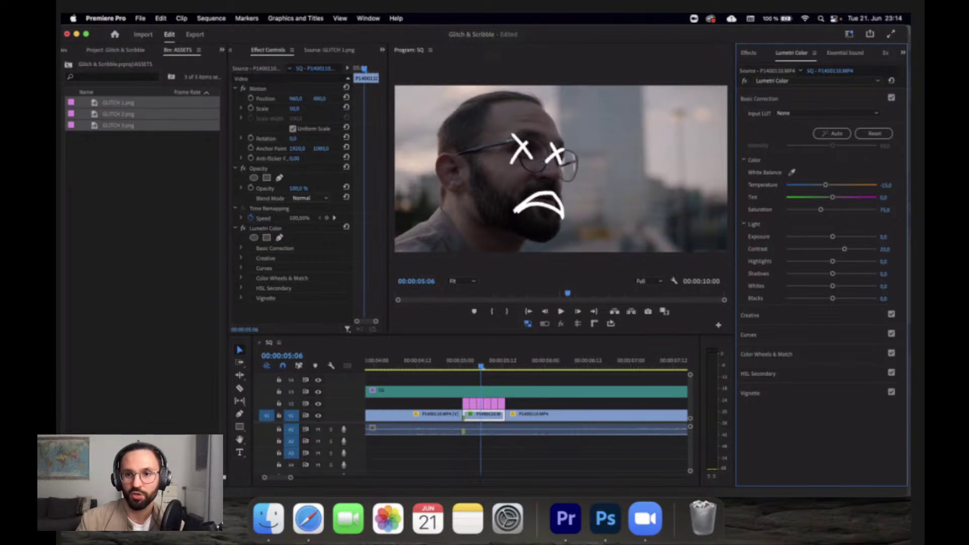
pyautogui.moveTo(833, 276); pyautogui.dragTo(831, 266)
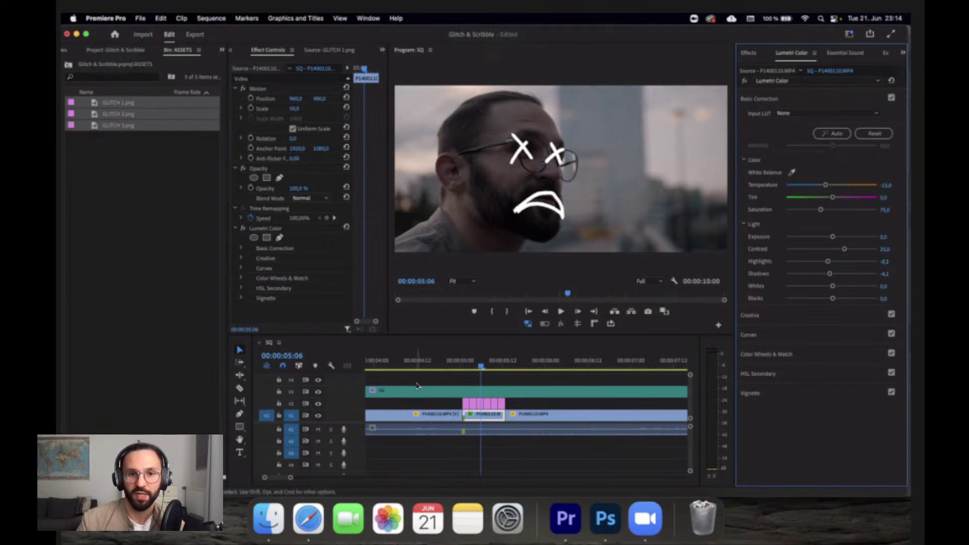
# Scrub across the start of the glitch and play back the color-treated section from shortly before it.
pyautogui.click(457, 362)
pyautogui.moveTo(457, 361); pyautogui.dragTo(485, 361)
pyautogui.click(439, 360)
pyautogui.press('space')
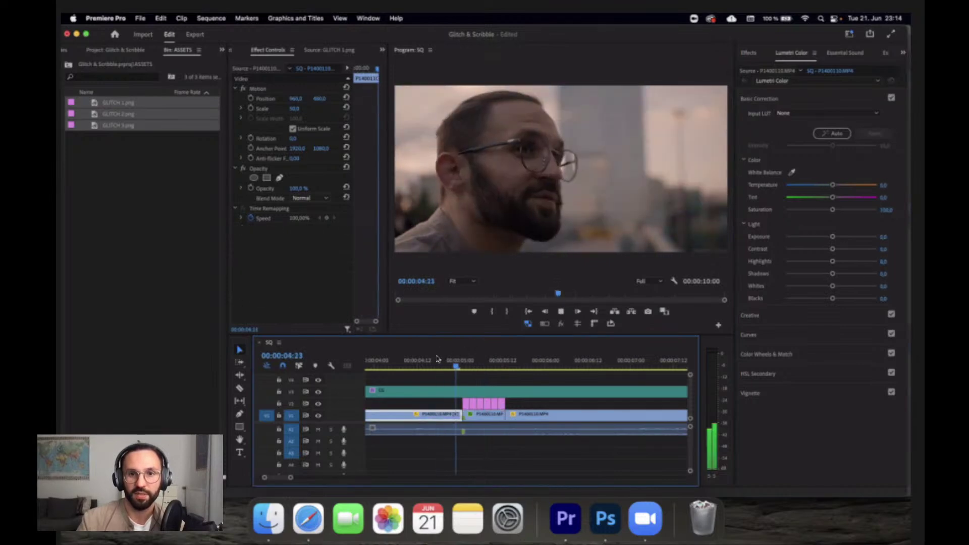
pyautogui.press('space')
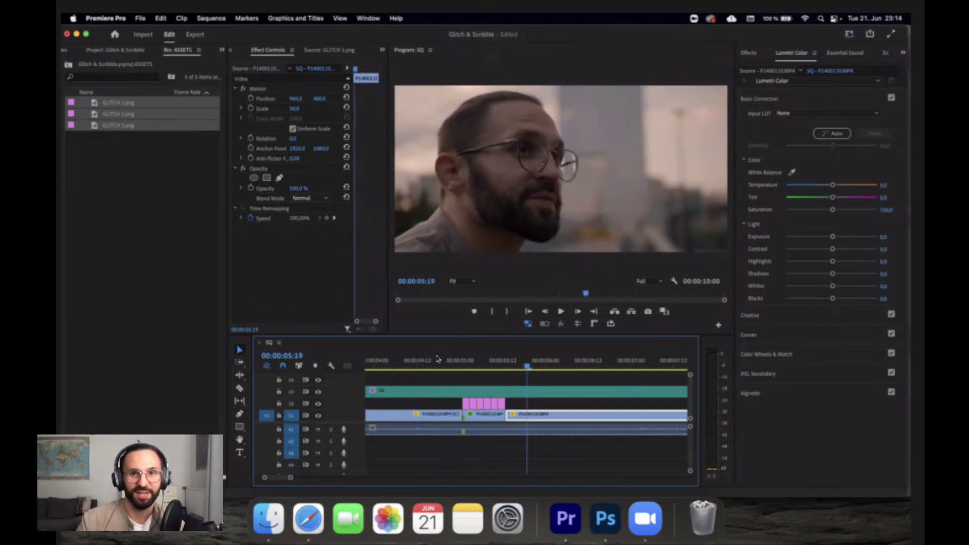
# Compare the frames around the start of the first GLITCH still and cut the footage clip one frame before it.
pyautogui.click(460, 360)
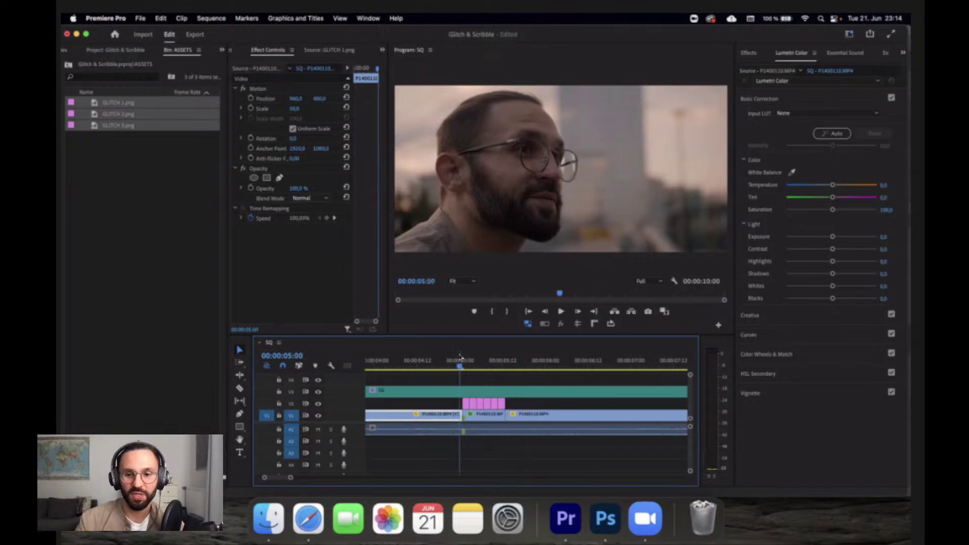
pyautogui.click(458, 359)
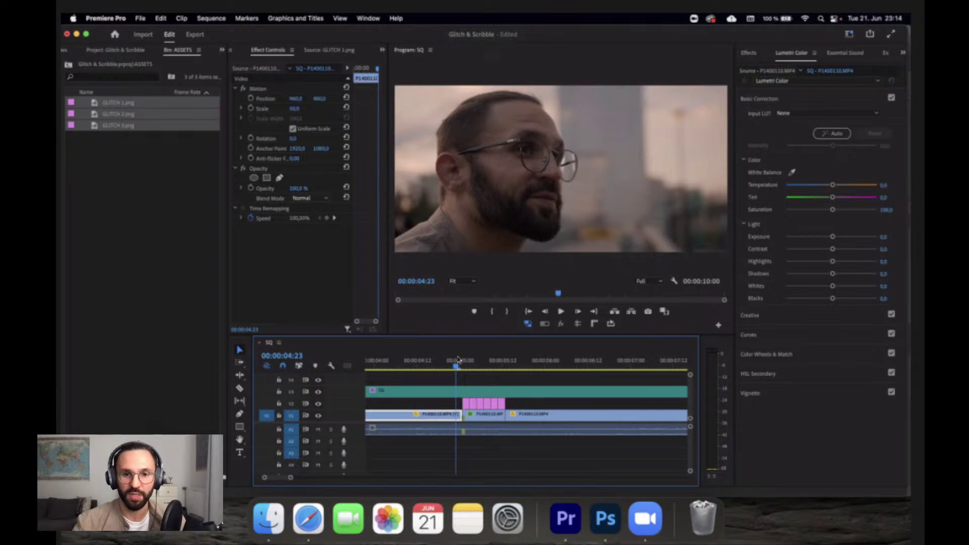
pyautogui.press('=')
pyautogui.press('Right')
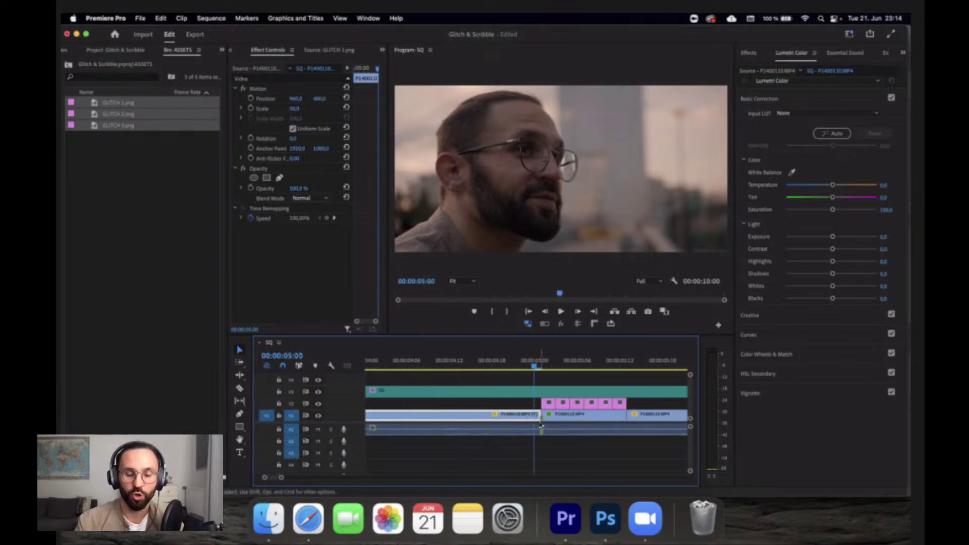
pyautogui.click(545, 365)
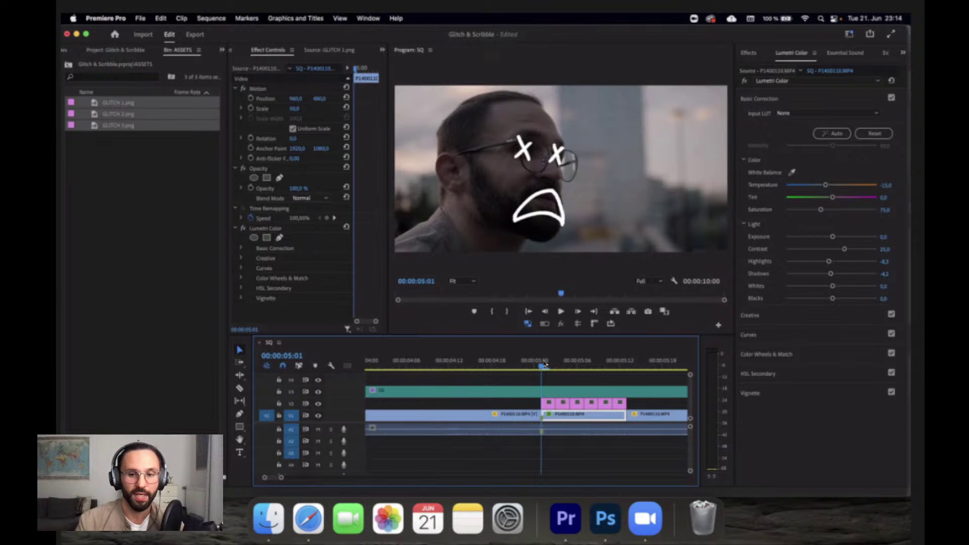
pyautogui.moveTo(545, 366); pyautogui.dragTo(547, 366)
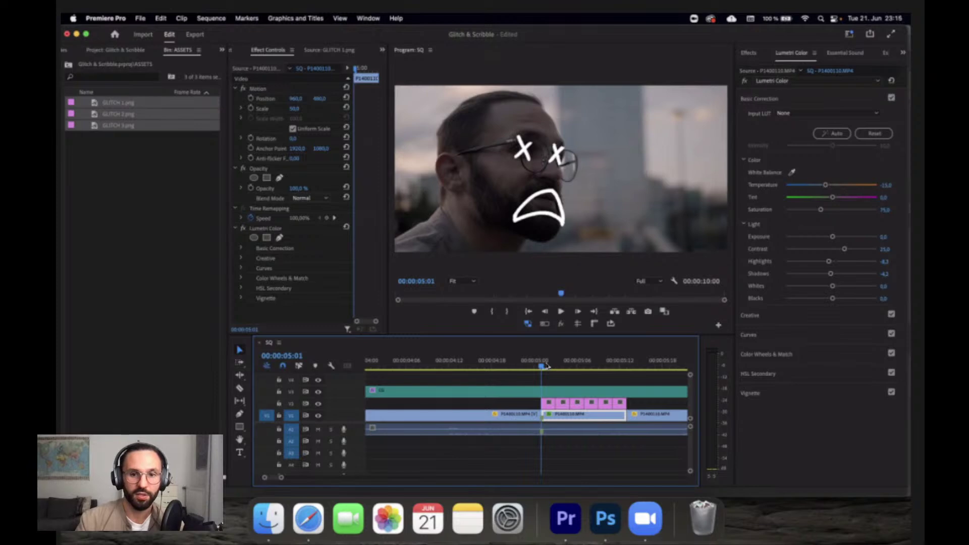
pyautogui.press('Left')
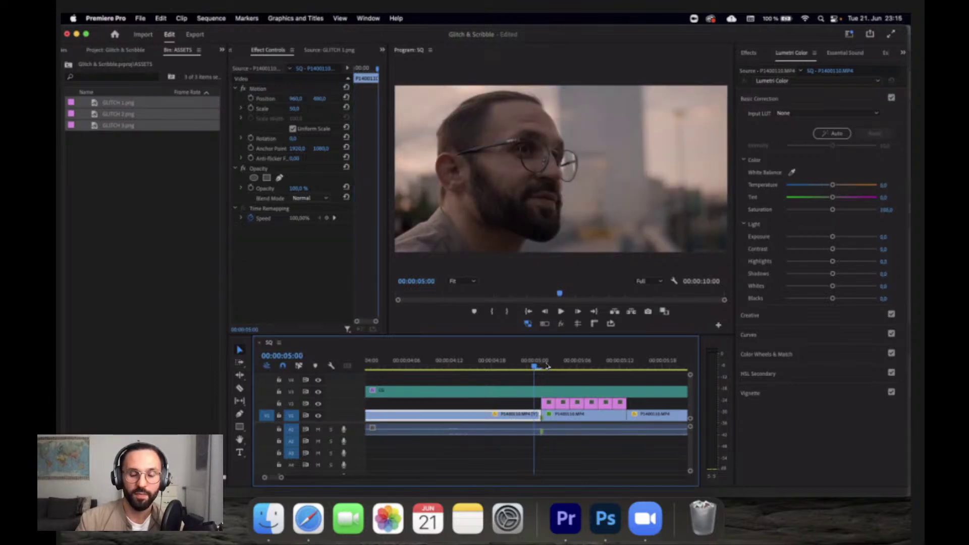
pyautogui.press('Right')
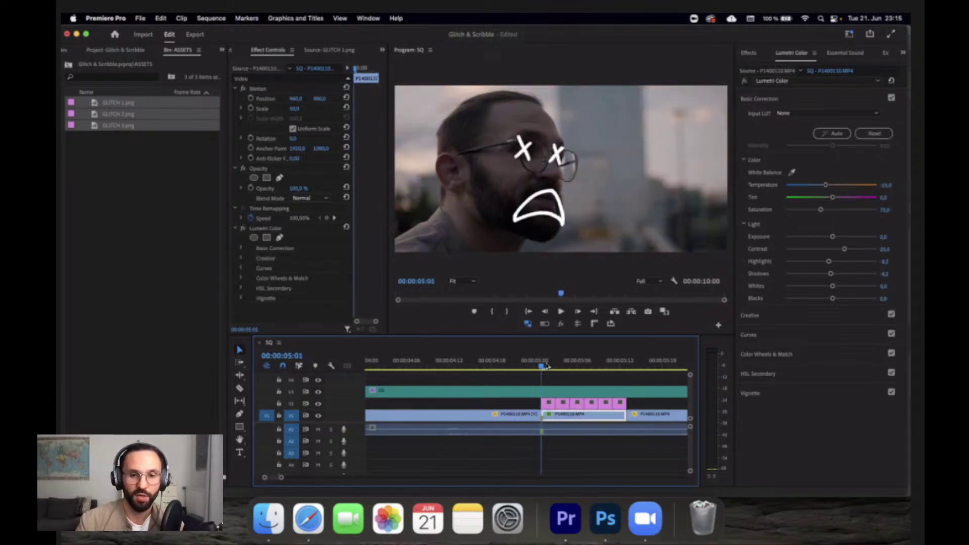
pyautogui.press('Left')
pyautogui.press('c')
pyautogui.click(534, 415)
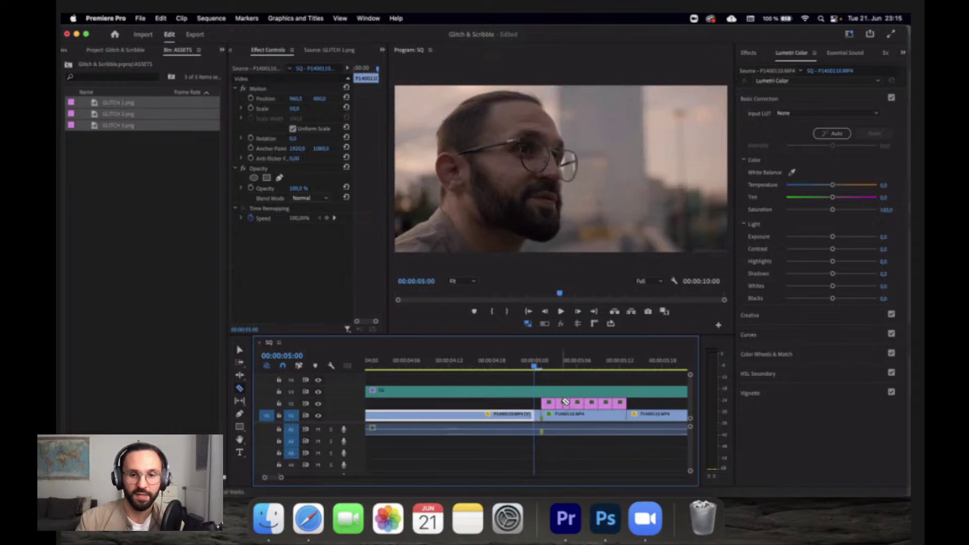
# Cut the treated footage one frame after the start of the GLITCH stills and return the playhead to the frame before them.
pyautogui.press('Right')
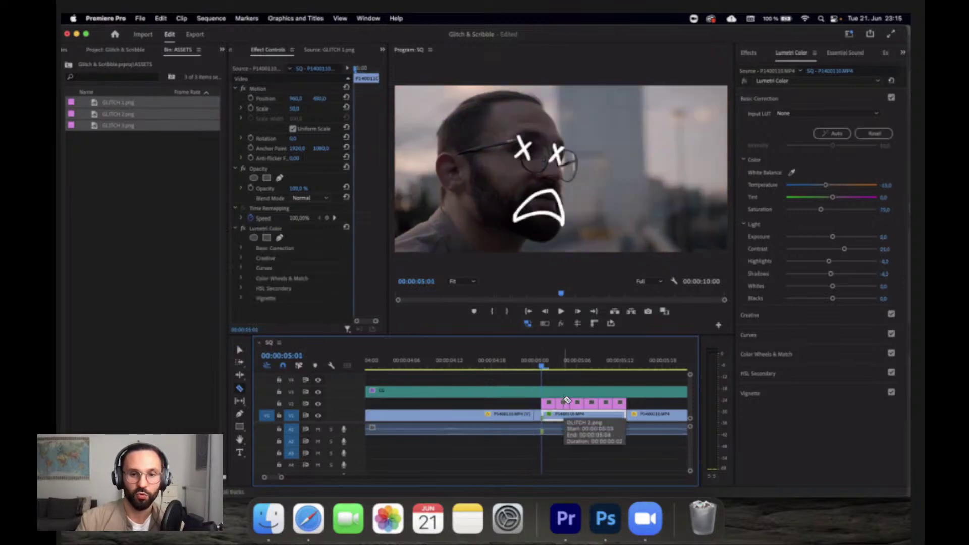
pyautogui.press('Right')
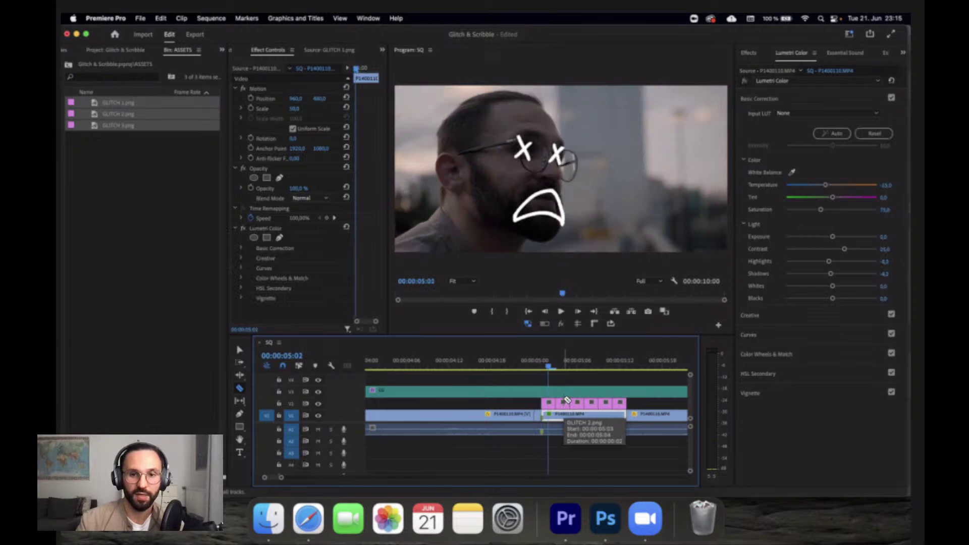
pyautogui.click(550, 415)
pyautogui.press('v')
pyautogui.click(539, 363)
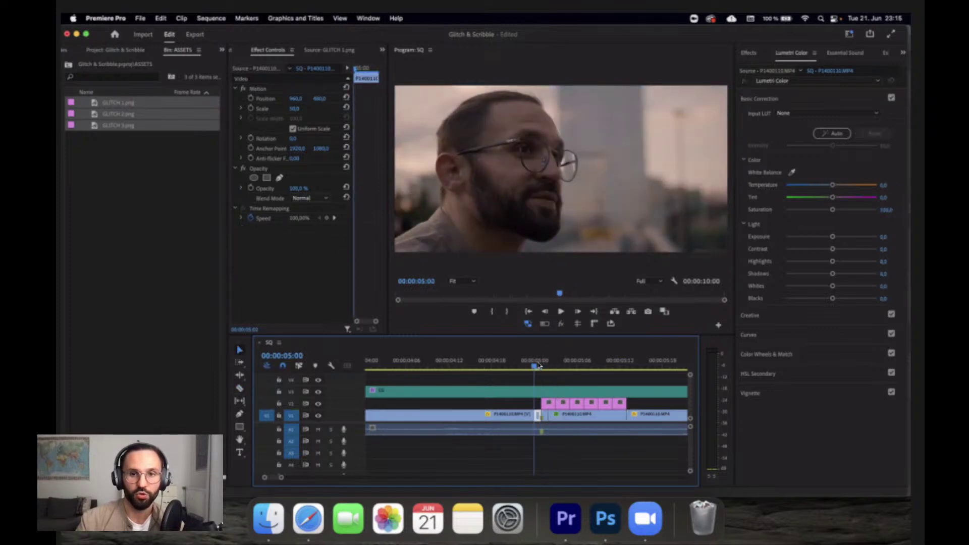
# Try an exposure of 1.5 on the one-frame footage piece before the GLITCH stills, and undo it.
pyautogui.click(885, 237)
pyautogui.write('1,5')
pyautogui.press('Return')
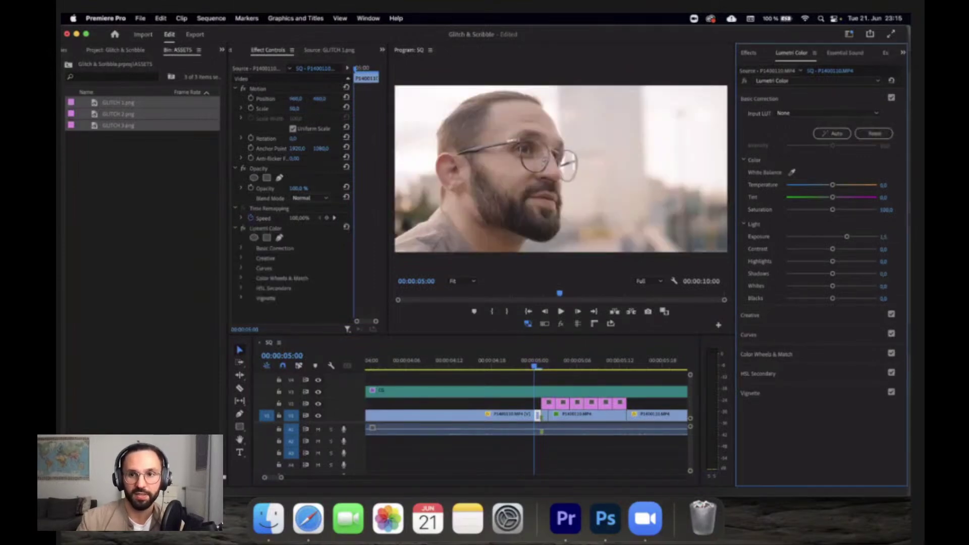
pyautogui.press('super+z')
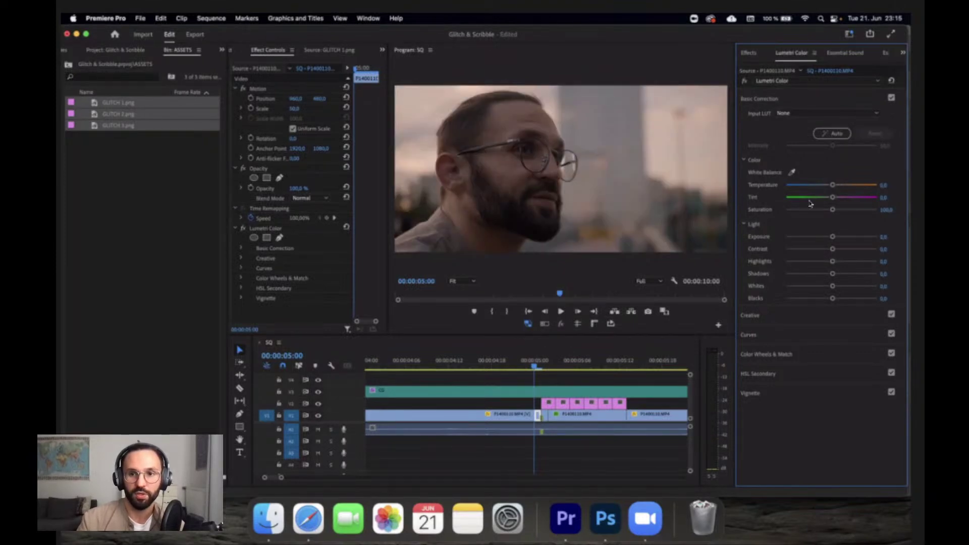
# Set the exposure to 1.5 and the highlights to 15 on the one-frame footage piece before the GLITCH stills.
pyautogui.click(889, 236)
pyautogui.write('1,5')
pyautogui.press('Return')
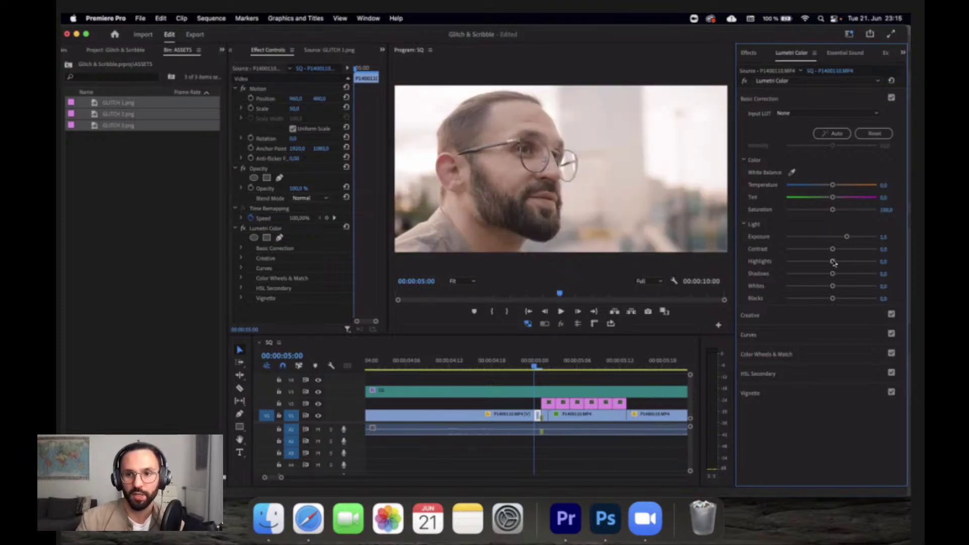
pyautogui.click(883, 262)
pyautogui.write('15')
pyautogui.press('Return')
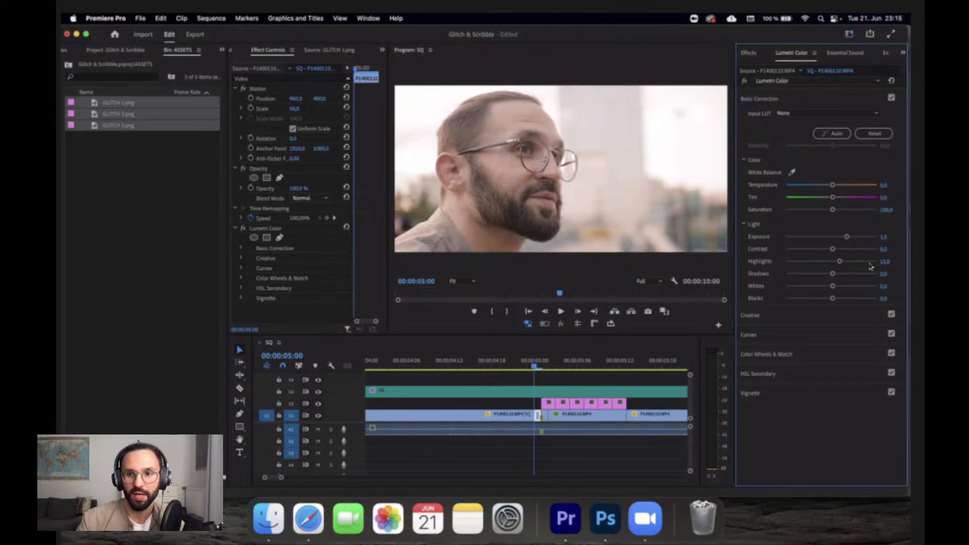
# Try lowering the one-frame piece's shadows, reset them to 0, and set its contrast to 50.
pyautogui.moveTo(833, 273); pyautogui.dragTo(823, 275)
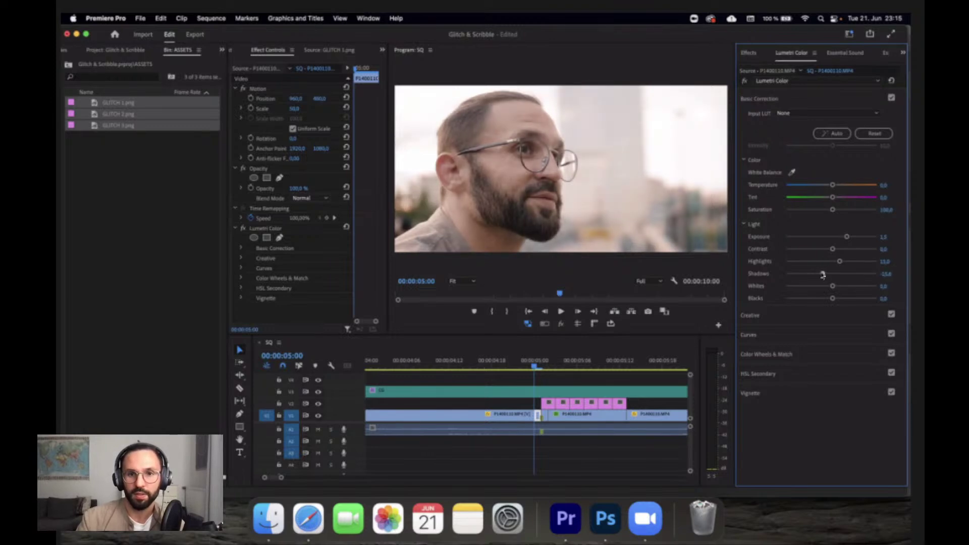
pyautogui.doubleClick(823, 275)
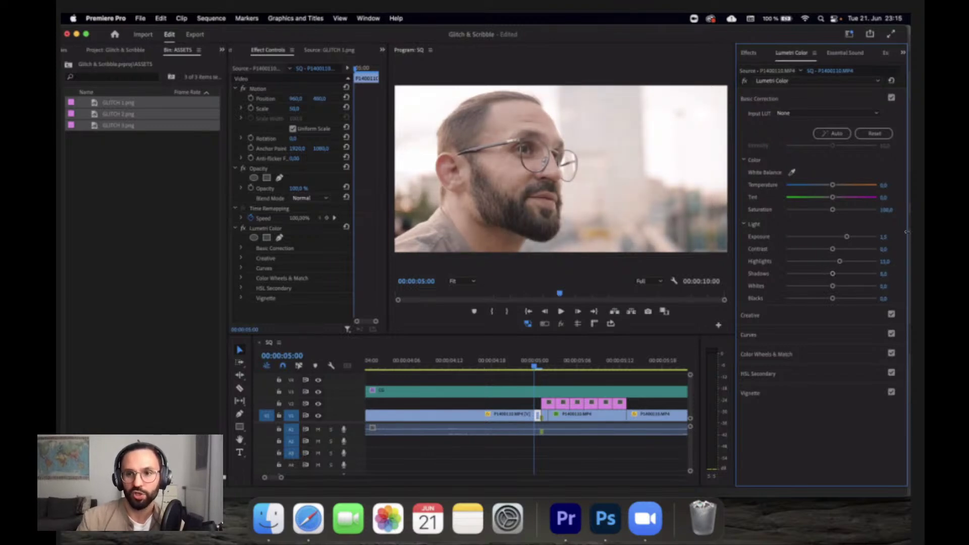
pyautogui.click(884, 249)
pyautogui.write('15')
pyautogui.press('Return')
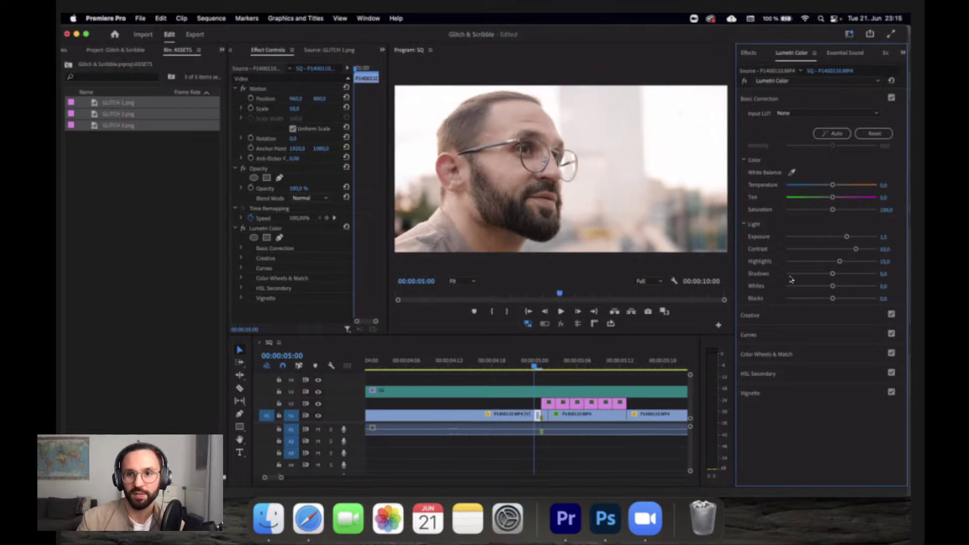
# Set the exposure to 1.7 on the one-frame footage piece before the GLITCH stills.
pyautogui.click(889, 237)
pyautogui.write('1,7')
pyautogui.press('Return')
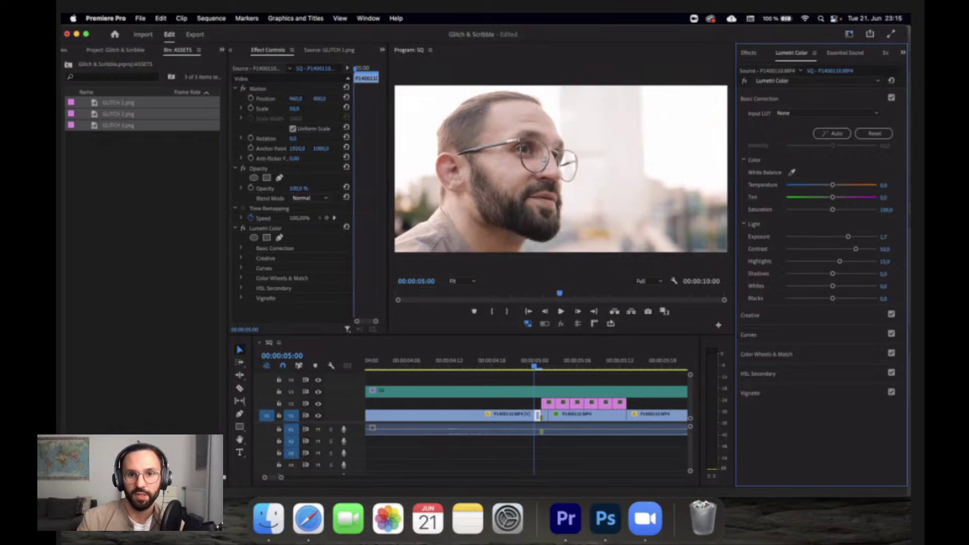
# Try an exposure of 5 on the one-frame piece before the GLITCH stills, and return it to 1.7.
pyautogui.click(889, 237)
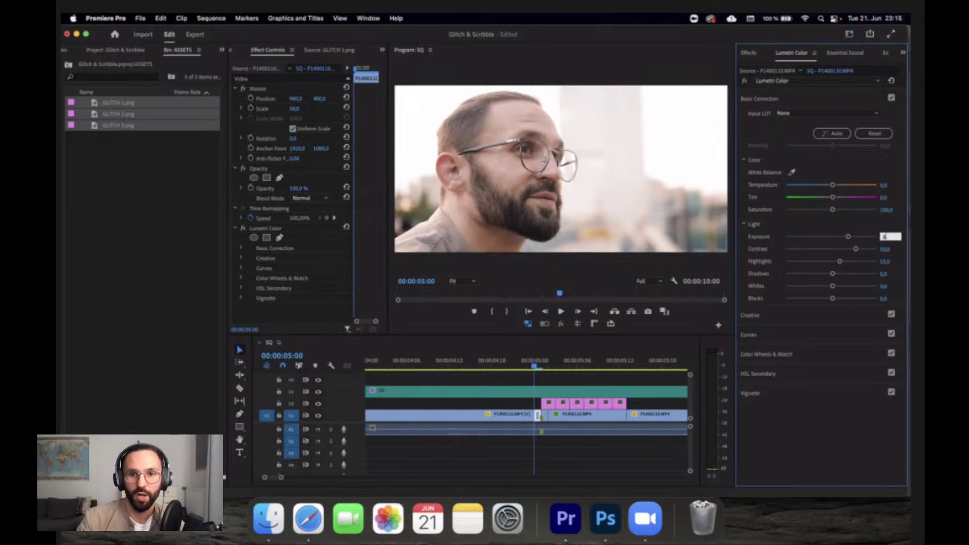
pyautogui.write('5')
pyautogui.press('Return')
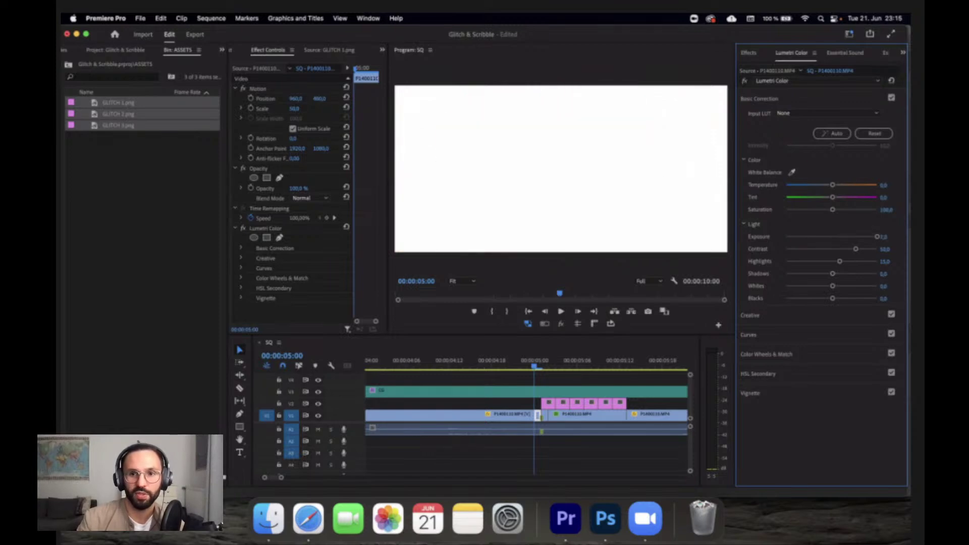
pyautogui.click(889, 236)
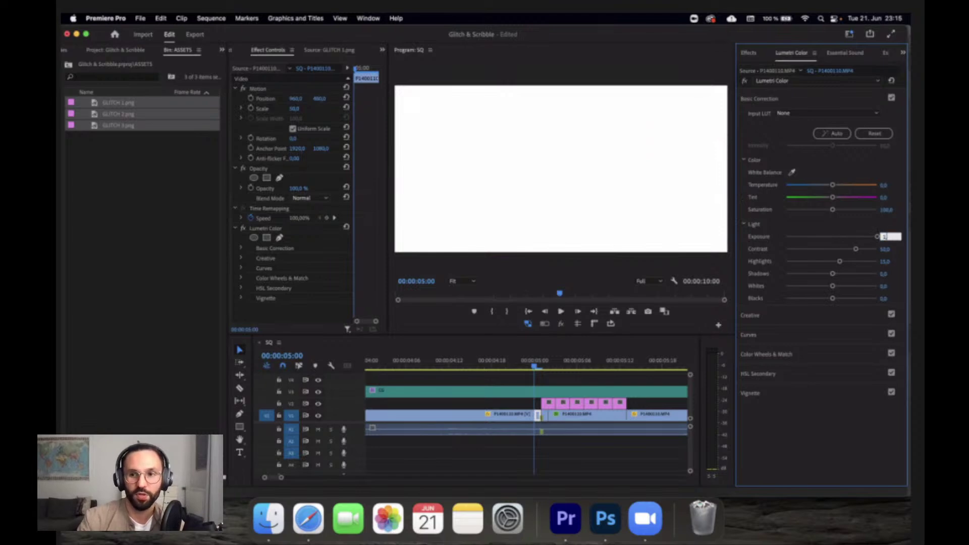
pyautogui.write('1,7')
pyautogui.press('Return')
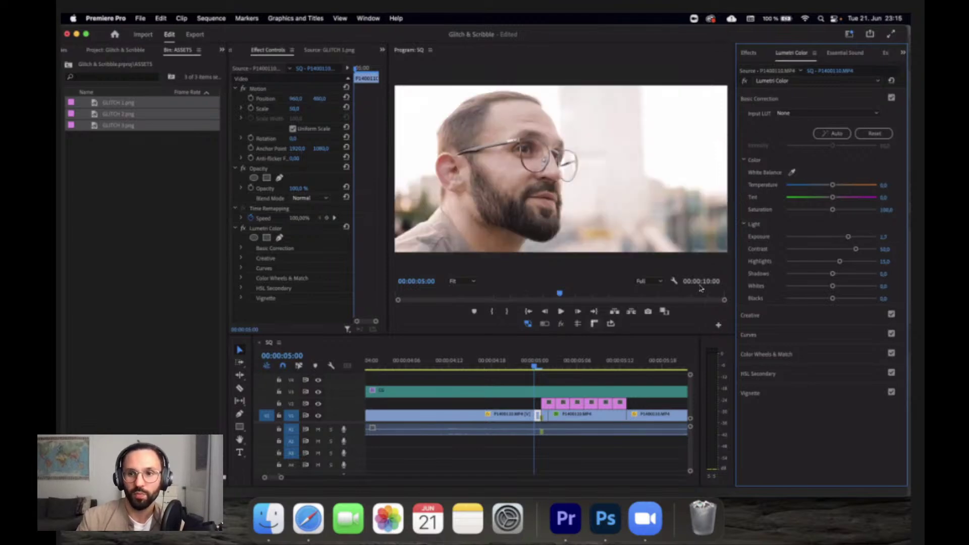
# Set the exposure to 1.7 on the one-frame treated piece at the start of the GLITCH stills and compare it with the preceding frame.
pyautogui.click(549, 368)
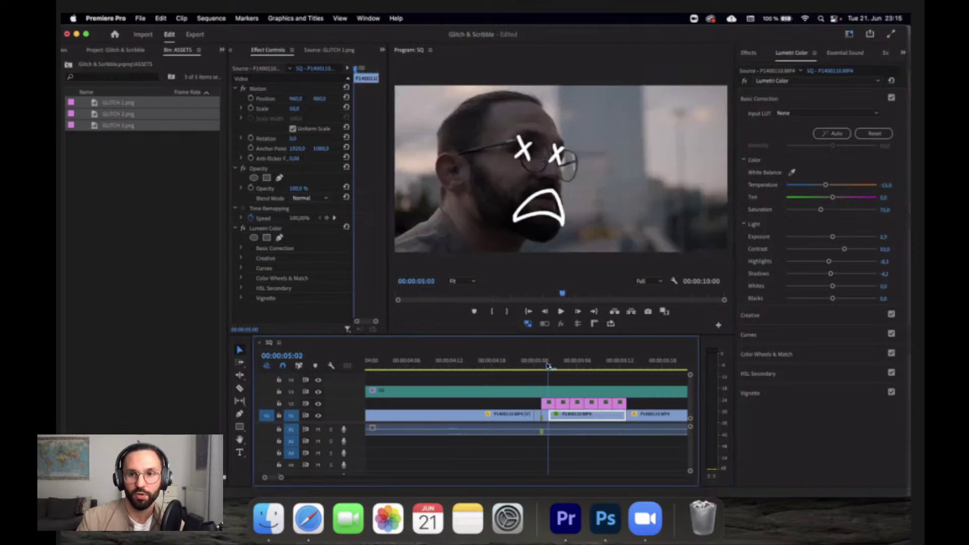
pyautogui.press('Left')
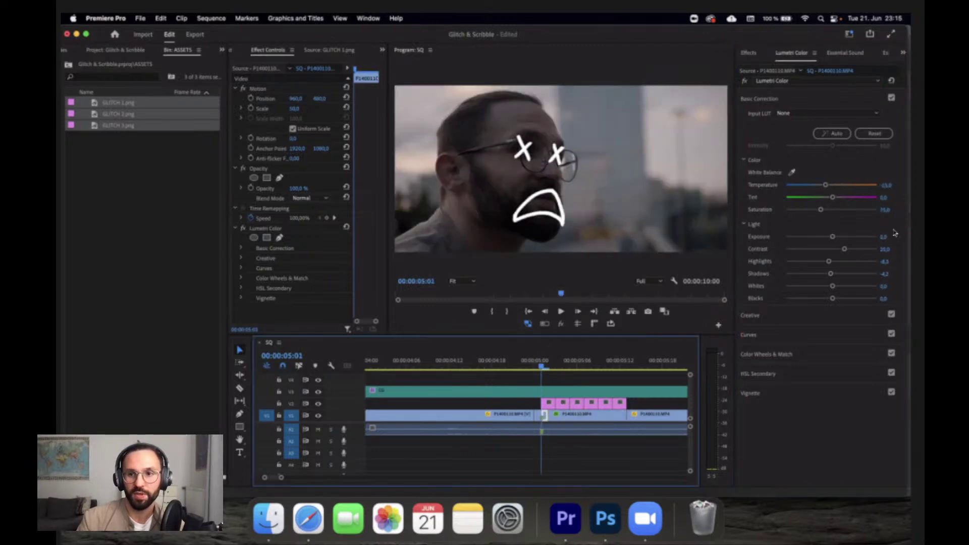
pyautogui.click(891, 237)
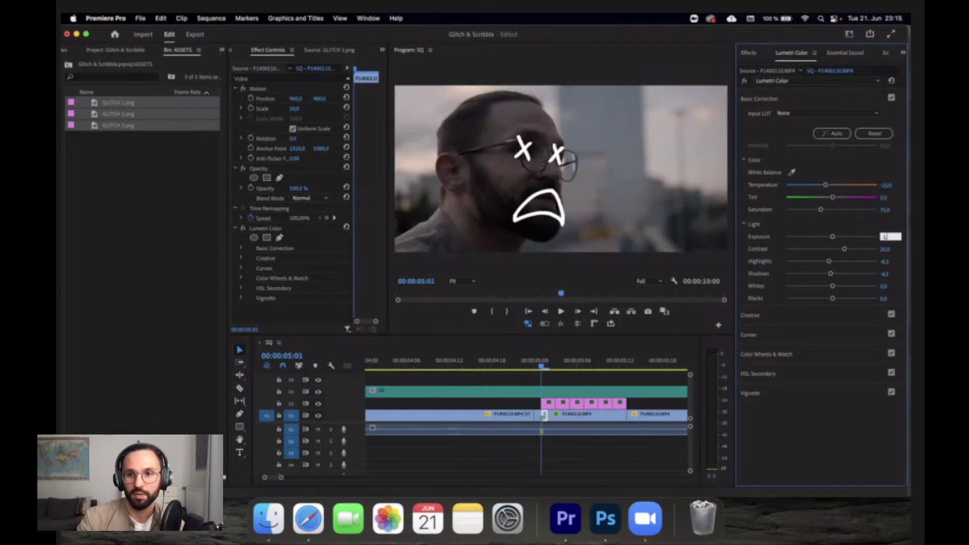
pyautogui.write('1,7')
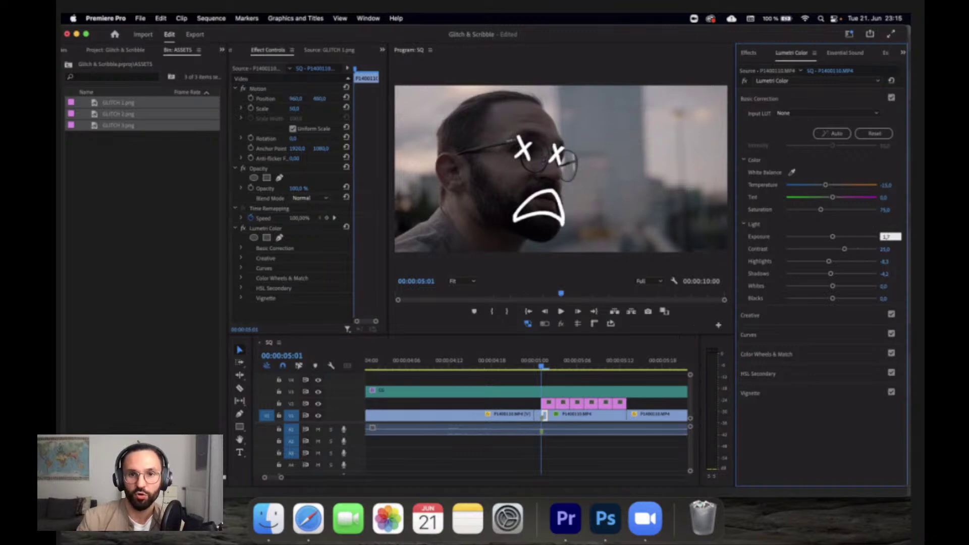
pyautogui.press('Return')
pyautogui.press('Left')
pyautogui.press('Right')
pyautogui.press('Left')
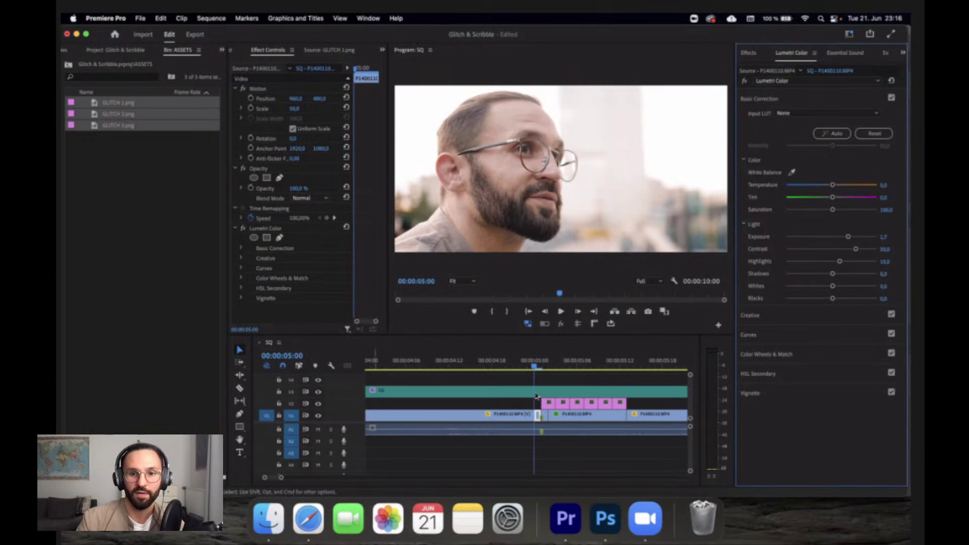
# Play back the cut into the GLITCH stills twice to review the bright flash frames.
pyautogui.click(458, 365)
pyautogui.press('space')
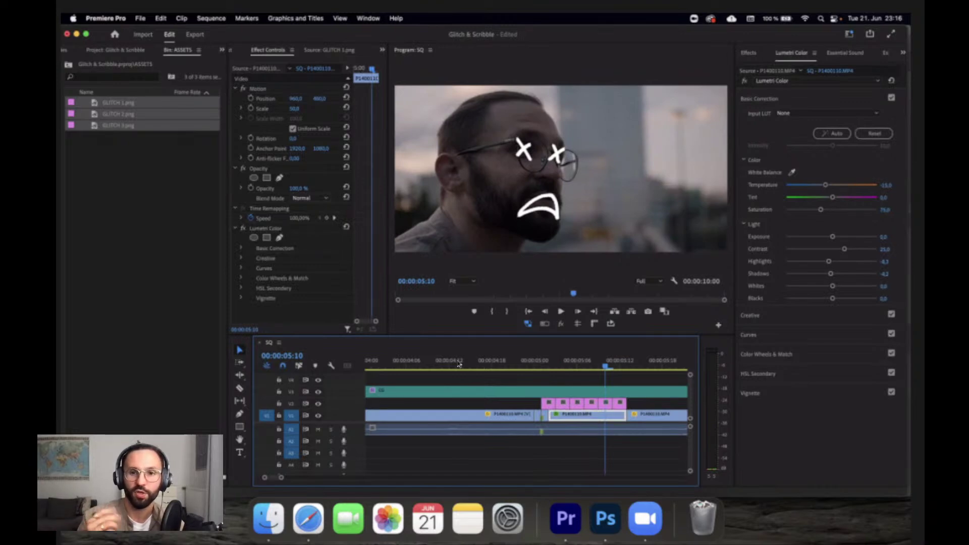
pyautogui.click(498, 370)
pyautogui.press('space')
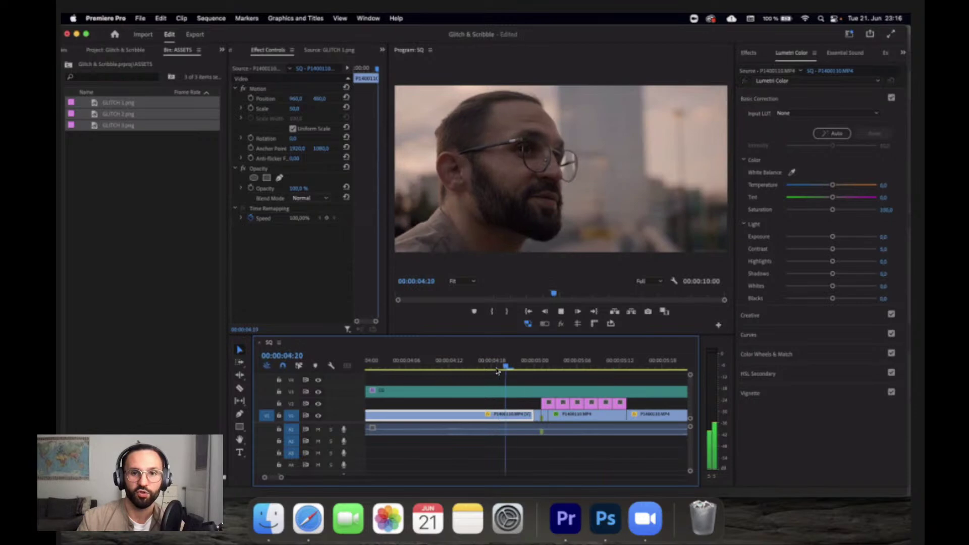
pyautogui.press('space')
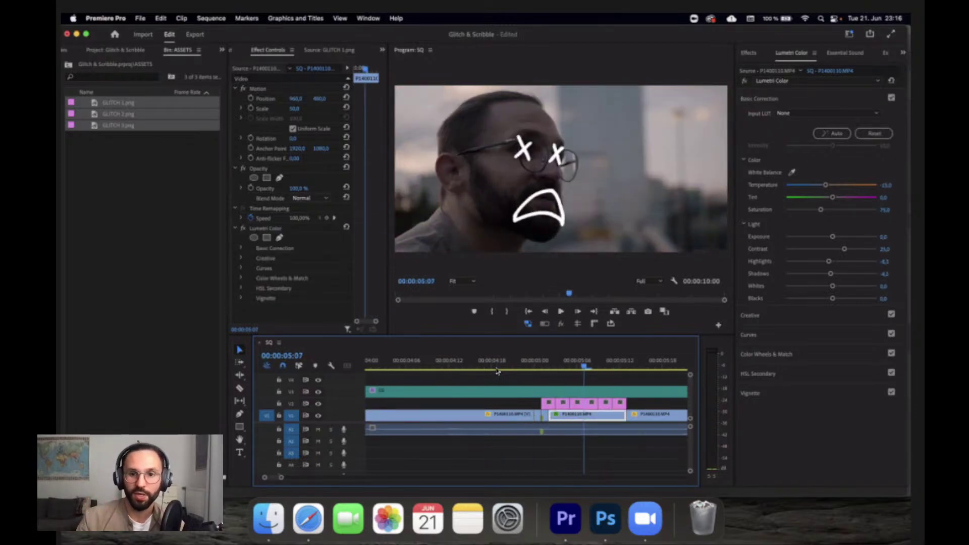
# Cut the footage one frame before and one frame after the end of the GLITCH stills.
pyautogui.click(626, 370)
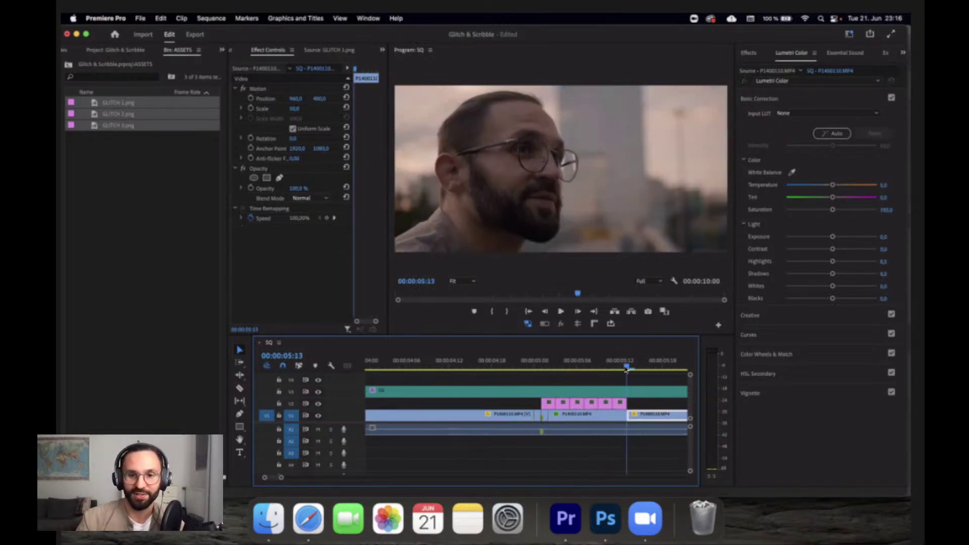
pyautogui.click(622, 369)
pyautogui.click(626, 368)
pyautogui.press('Left')
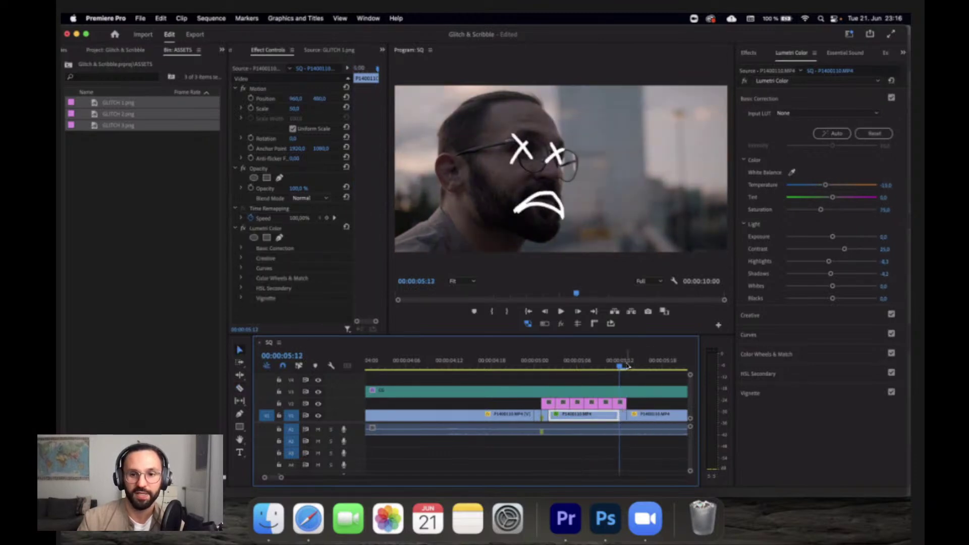
pyautogui.press('Right')
pyautogui.press('Right')
pyautogui.press('c')
pyautogui.press('v')
pyautogui.click(627, 366)
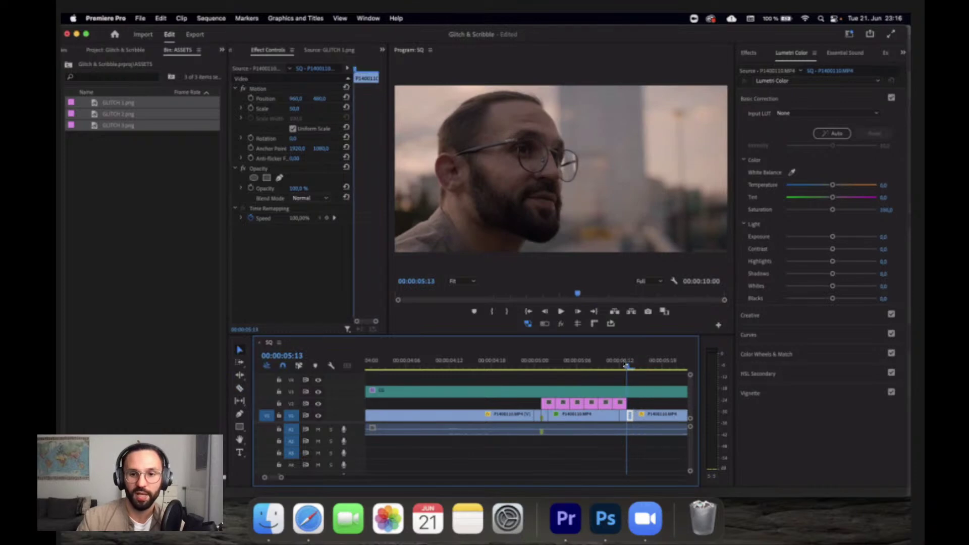
# Raise the exposure on the one-frame treated piece at the end of the GLITCH stills.
pyautogui.moveTo(626, 366); pyautogui.dragTo(623, 366)
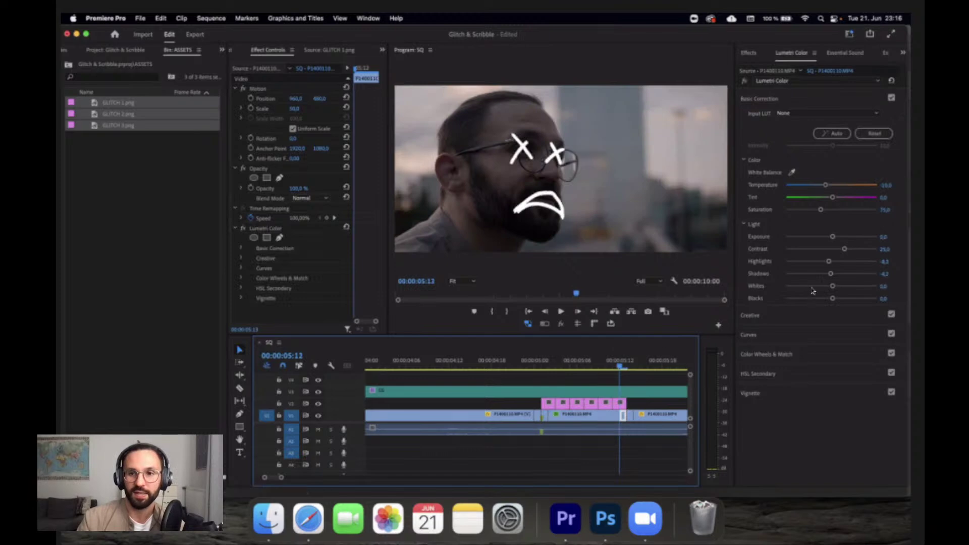
pyautogui.click(890, 236)
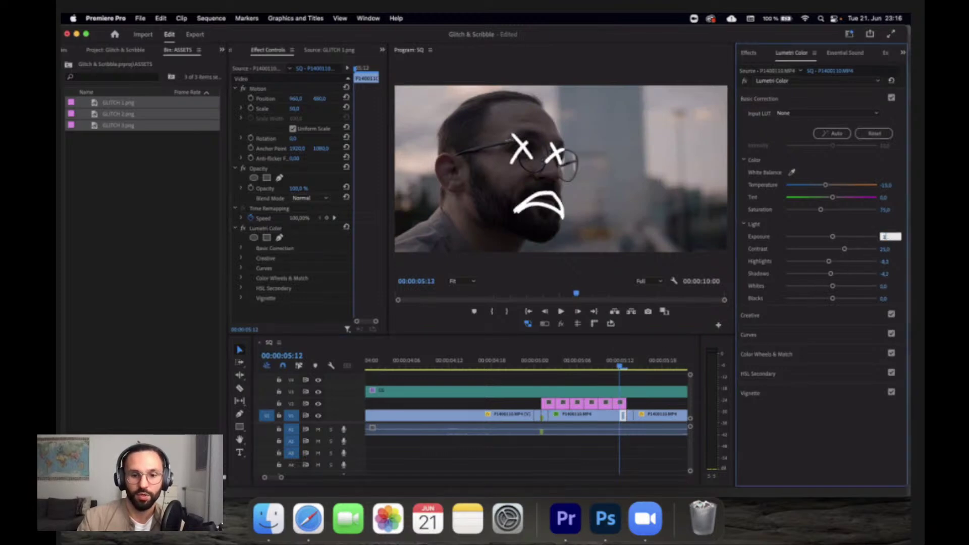
pyautogui.write('1')
pyautogui.press('Return')
# Try an exposure of 1.7 on the one-frame piece after the GLITCH stills, and remove its Lumetri Color effect.
pyautogui.press('Right')
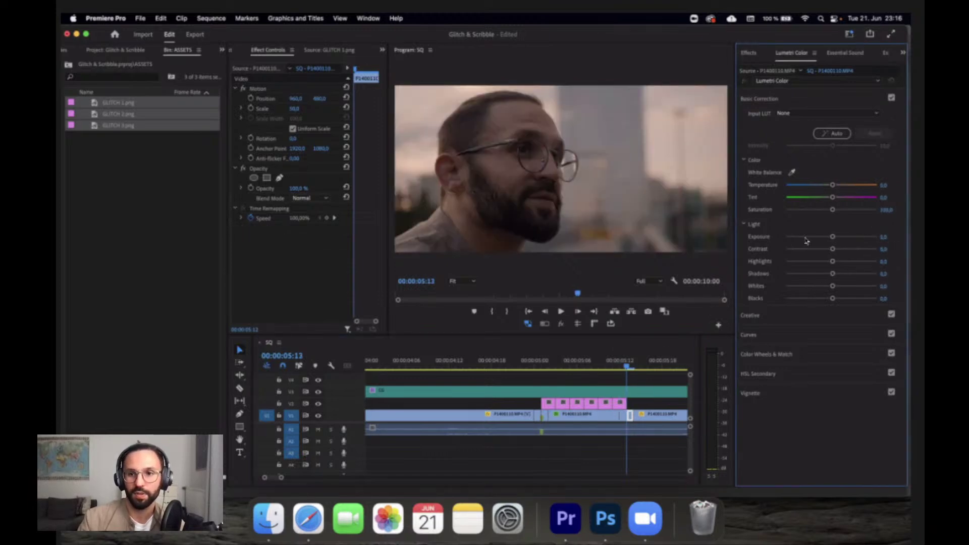
pyautogui.click(888, 238)
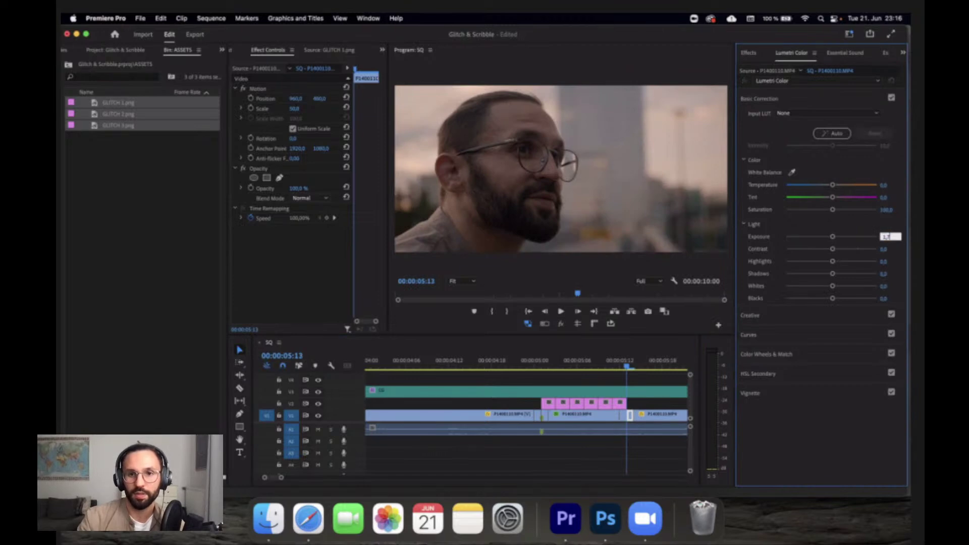
pyautogui.press('Return')
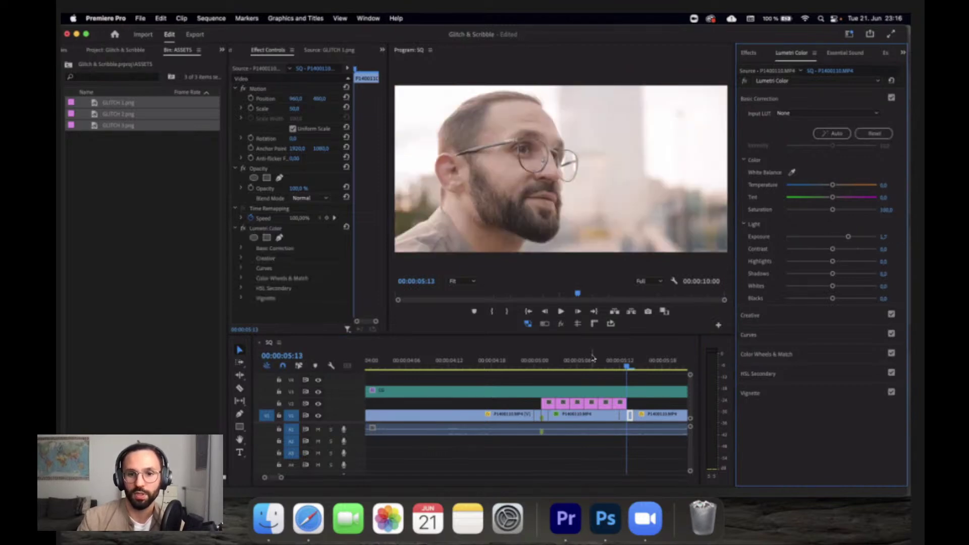
pyautogui.click(542, 360)
pyautogui.moveTo(536, 357); pyautogui.dragTo(626, 367)
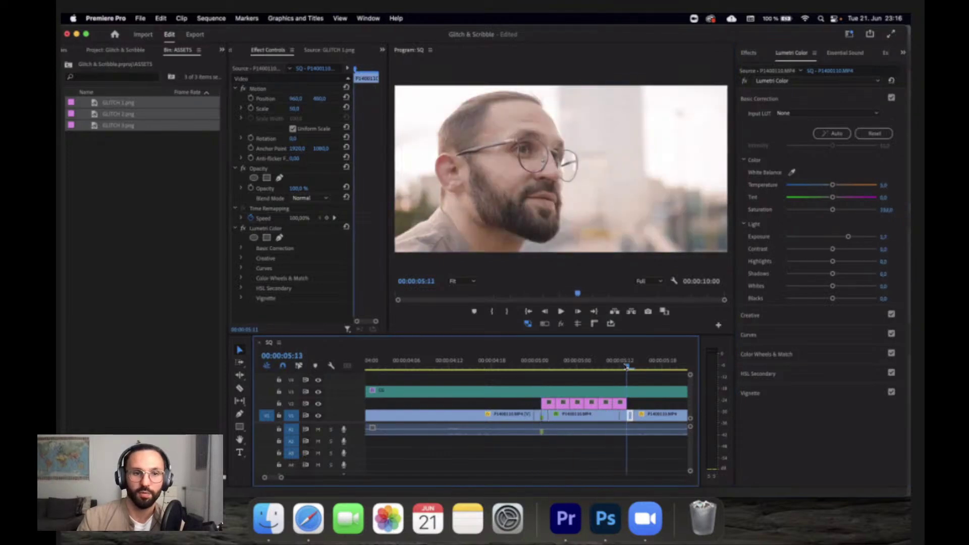
pyautogui.click(278, 230)
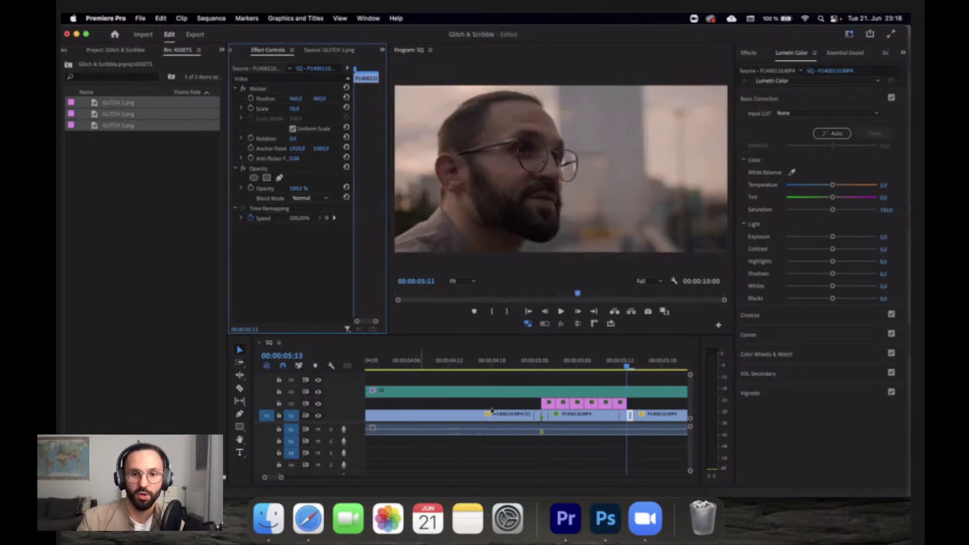
# Copy the Lumetri Color effect from the flash frame before the GLITCH stills onto the one-frame piece after them.
pyautogui.click(536, 360)
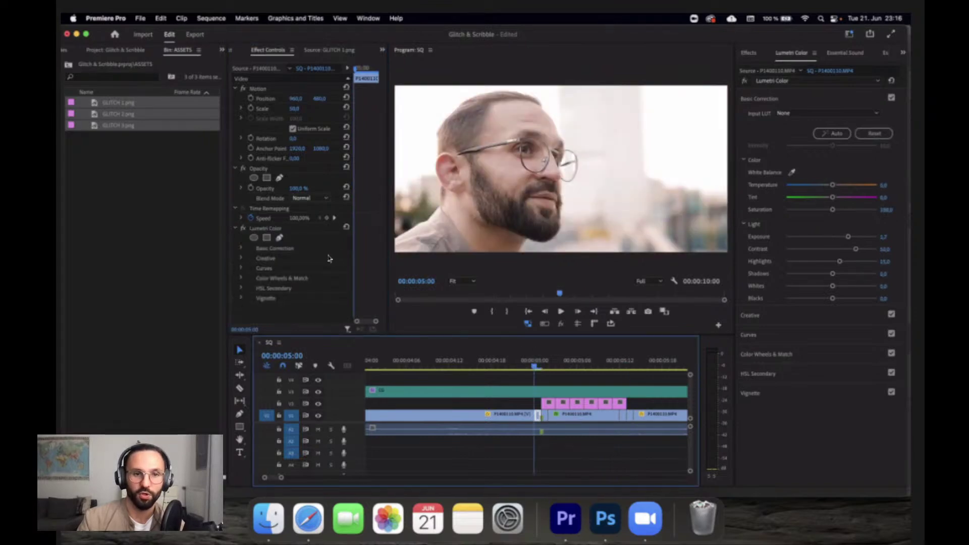
pyautogui.click(277, 231)
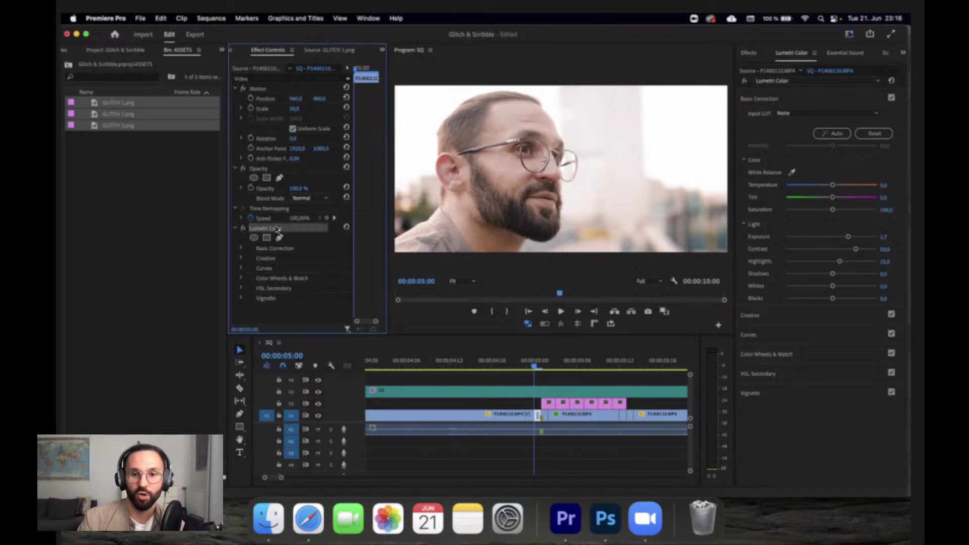
pyautogui.click(634, 361)
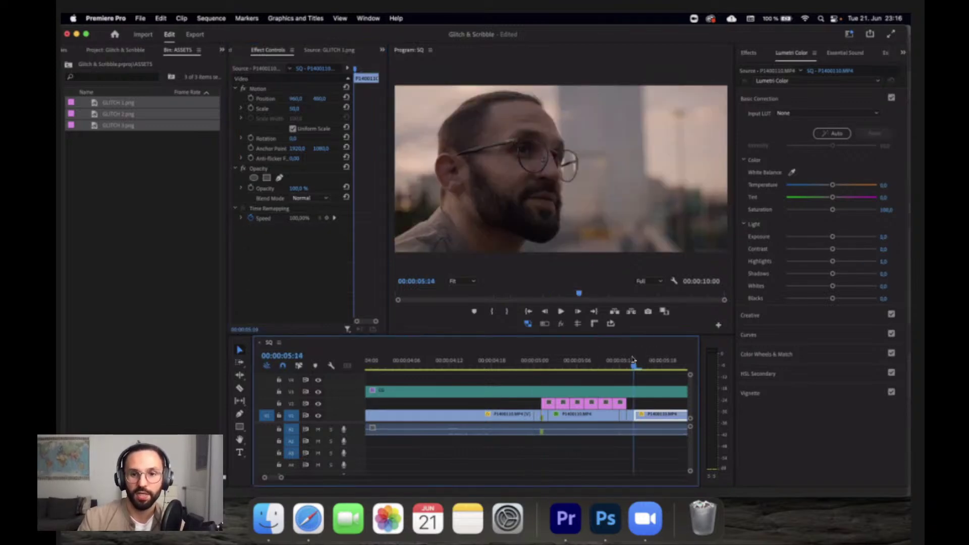
pyautogui.press('Return')
pyautogui.press('Left')
pyautogui.press('super+alt+v')
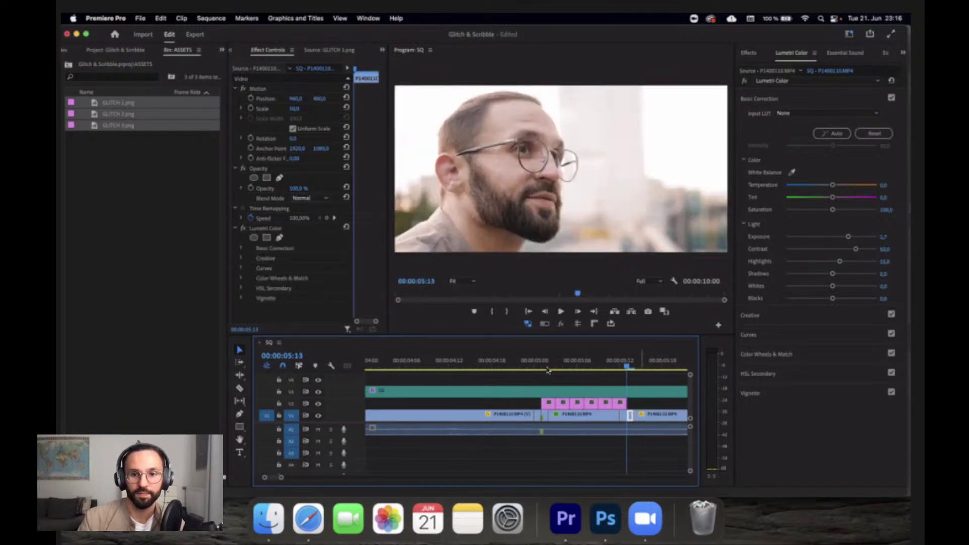
# Play back the sequence across the GLITCH stills to review the flash frames on both sides.
pyautogui.press('space')
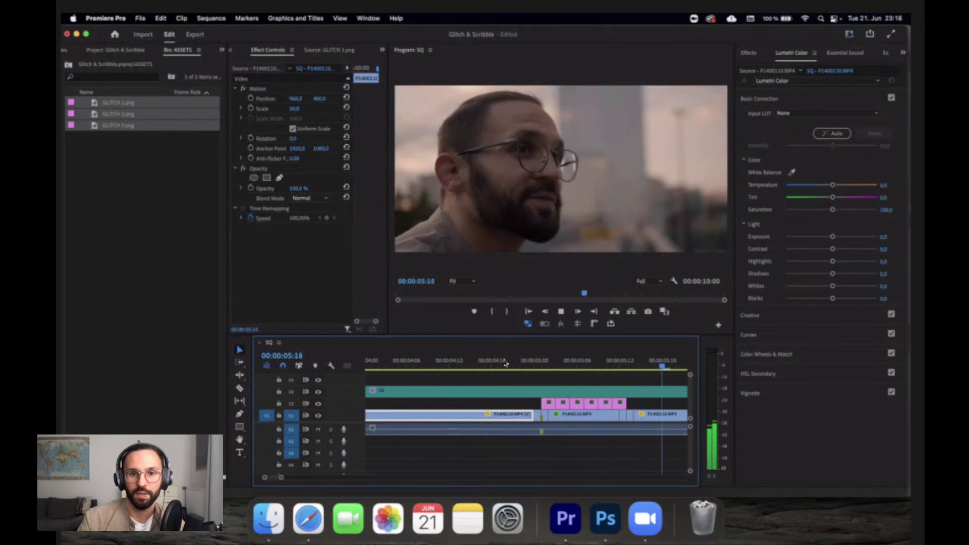
pyautogui.press('space')
pyautogui.hscroll(-5, 454, 377)
pyautogui.hscroll(-3, 455, 378)
pyautogui.hscroll(4, 455, 378)
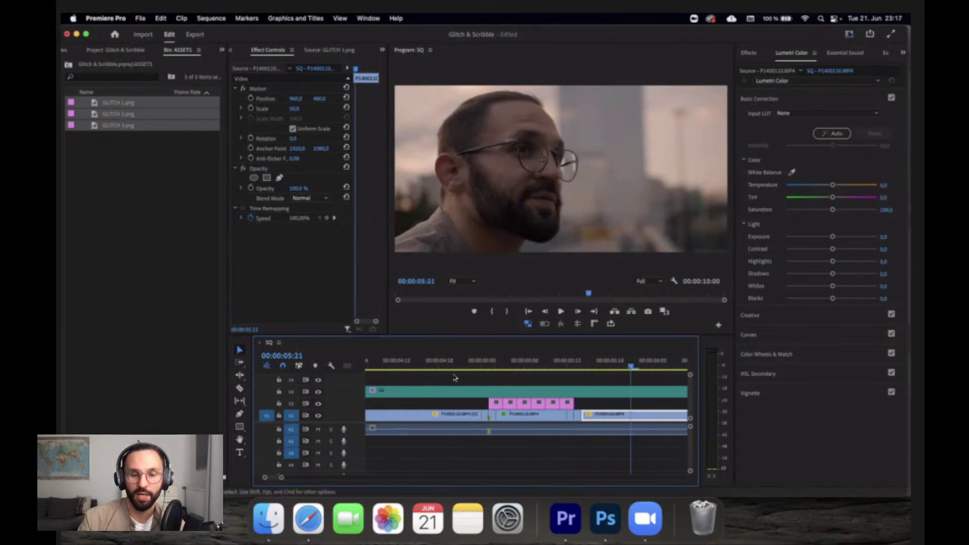
# Find the VR Chromatic Aberrations effect and apply it to the long color-treated clip piece beneath the GLITCH stills.
pyautogui.click(483, 360)
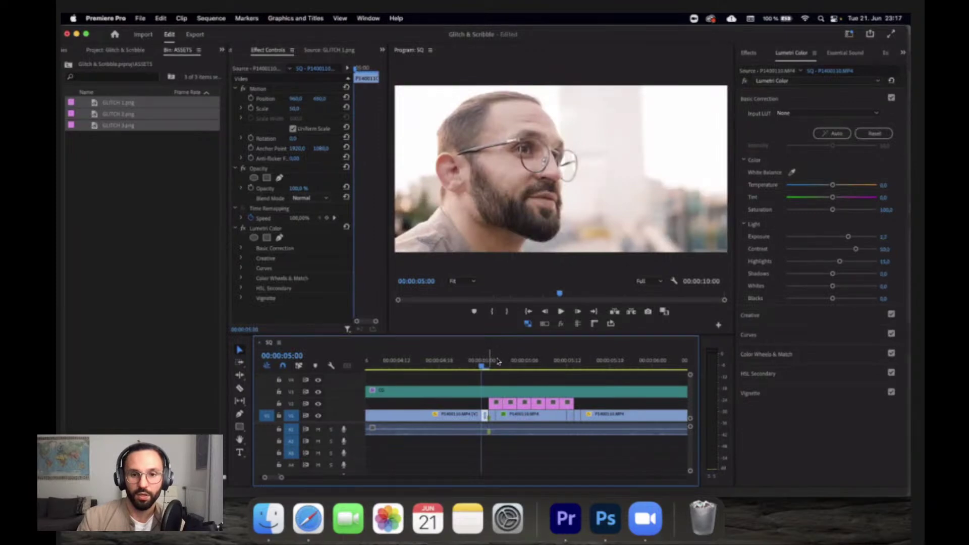
pyautogui.click(495, 362)
pyautogui.click(758, 55)
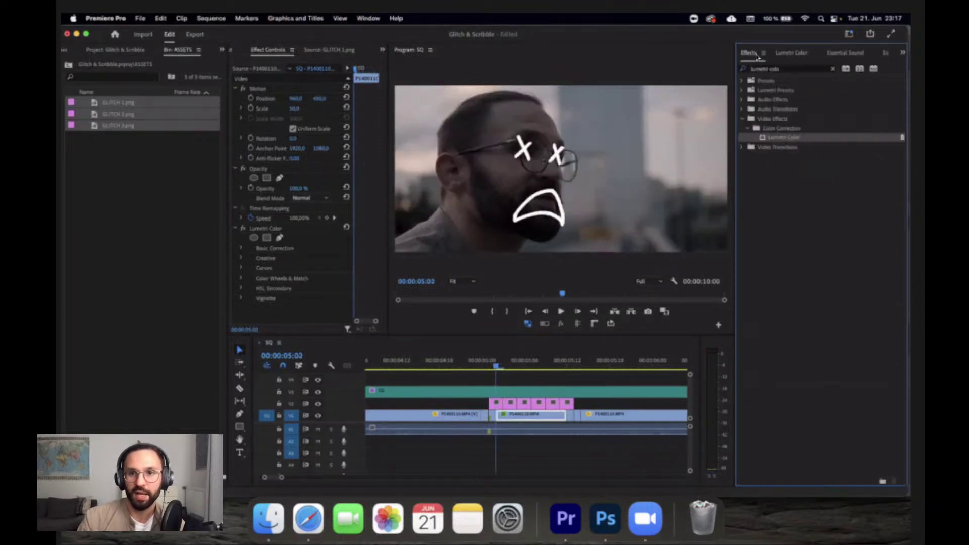
pyautogui.click(788, 70)
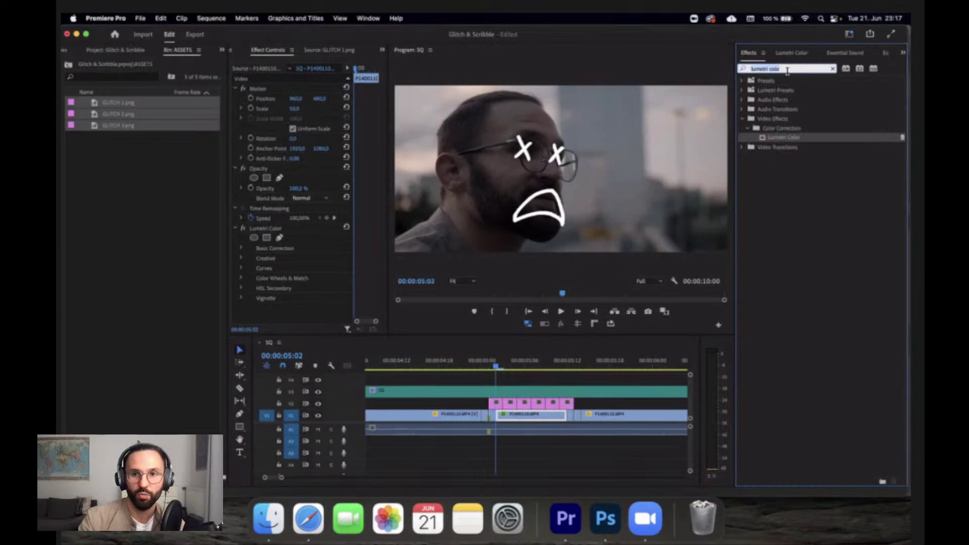
pyautogui.write('chrome')
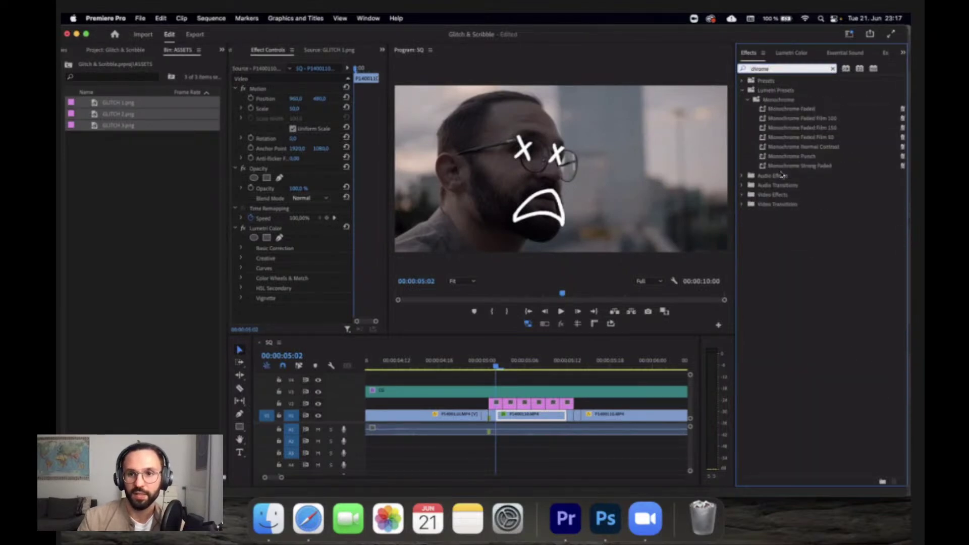
pyautogui.press('BackSpace')
pyautogui.write('a')
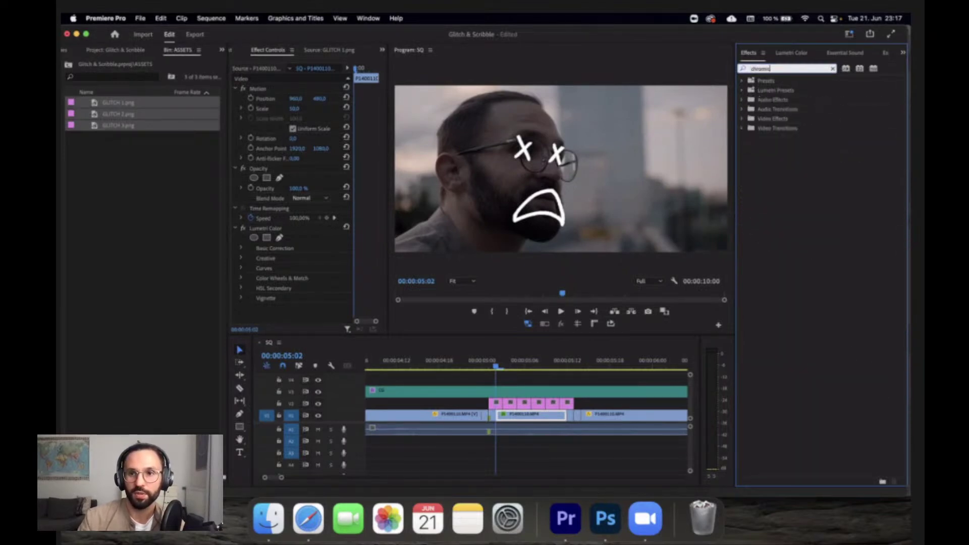
pyautogui.write('chrom')
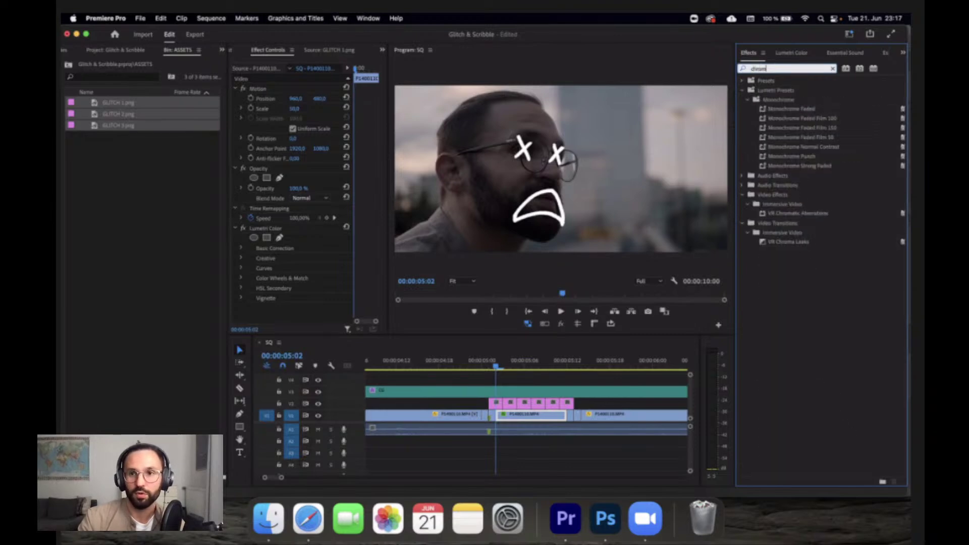
pyautogui.write('at')
pyautogui.click(814, 139)
pyautogui.moveTo(815, 141); pyautogui.dragTo(529, 416)
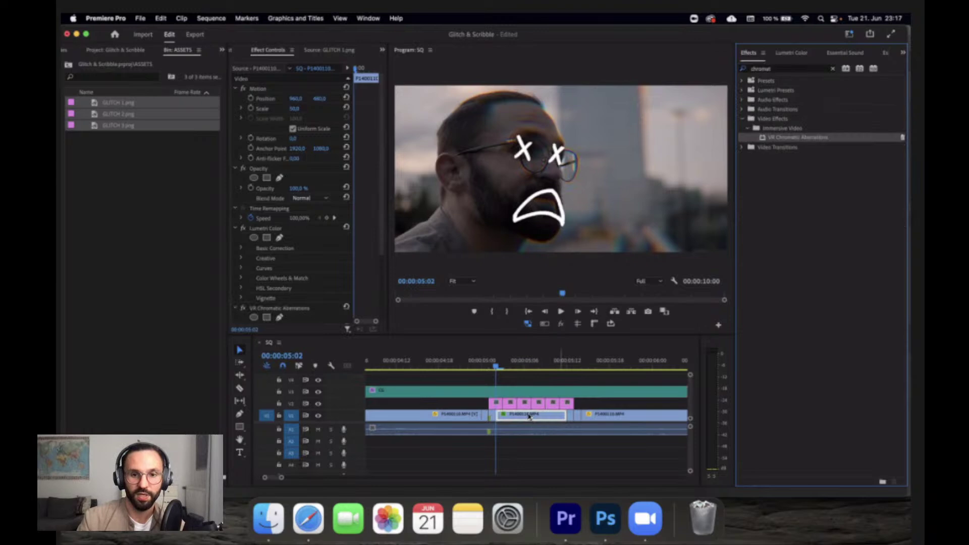
# Set the red aberration to -2.5 and the green aberration to 2.5 in the VR Chromatic Aberrations effect.
pyautogui.click(511, 362)
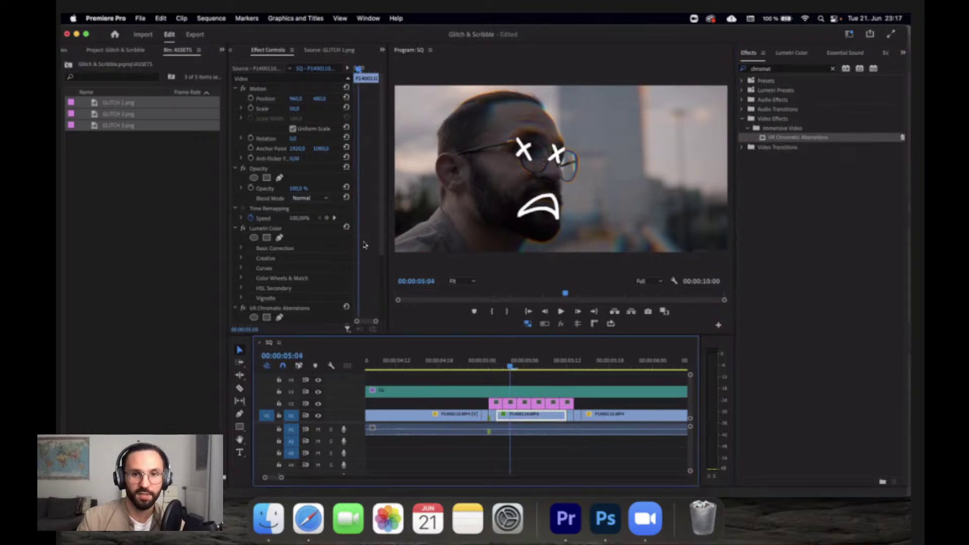
pyautogui.scroll(-5, 356, 233)
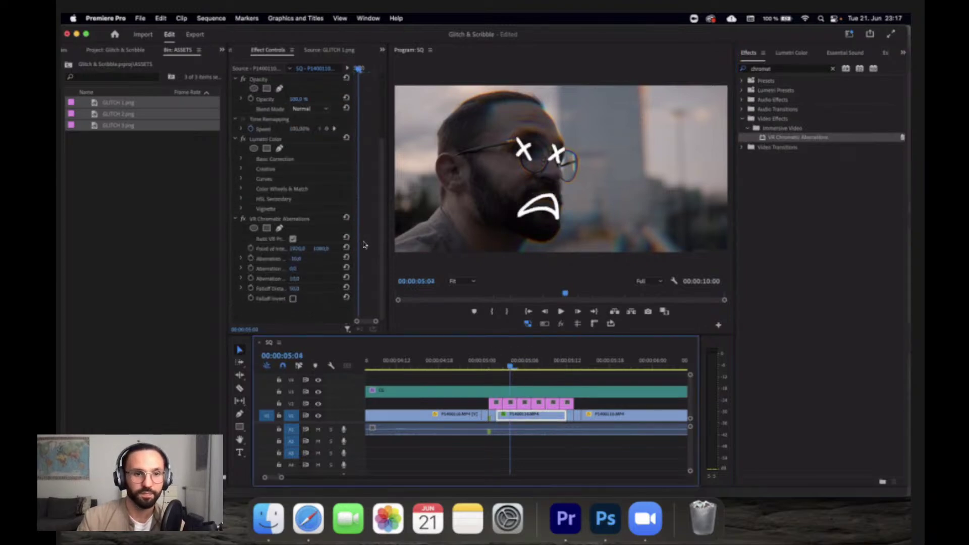
pyautogui.click(301, 259)
pyautogui.write('2,5')
pyautogui.press('Return')
pyautogui.click(295, 268)
pyautogui.write('2,5')
pyautogui.press('Return')
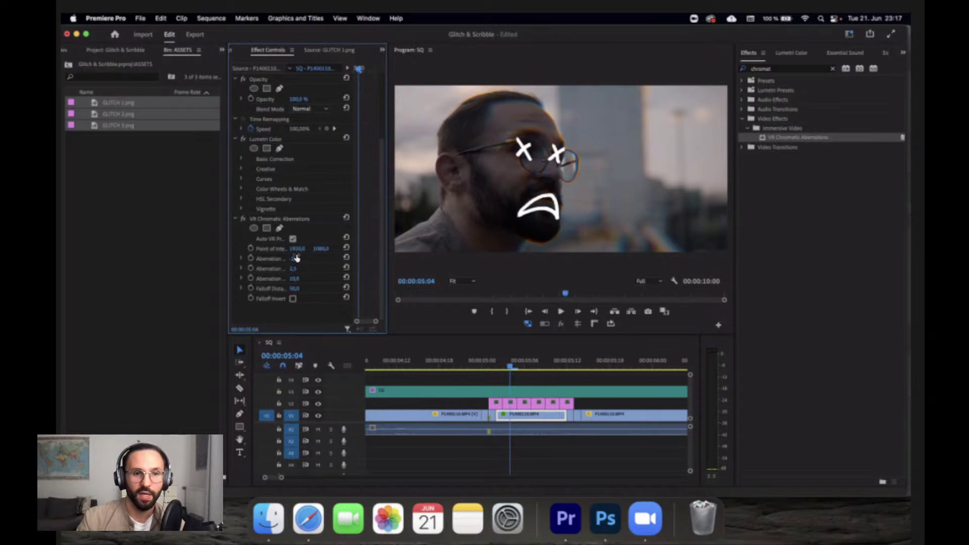
# Try a stronger negative red aberration and set it back to -2.5.
pyautogui.moveTo(391, 245); pyautogui.dragTo(482, 250)
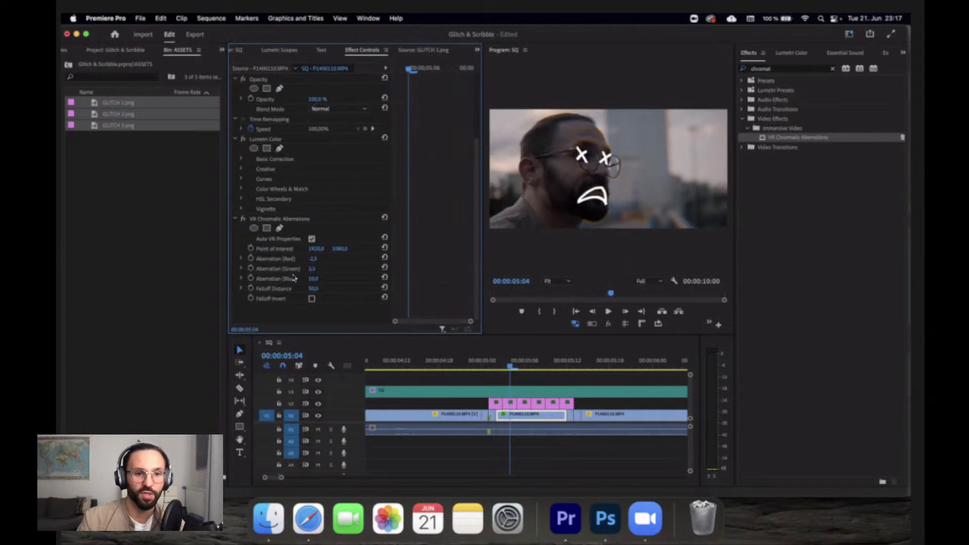
pyautogui.moveTo(314, 259)
pyautogui.mouseDown()
pyautogui.moveTo(351, 259)
pyautogui.moveTo(313, 259)
pyautogui.moveTo(315, 269)
pyautogui.moveTo(356, 269)
pyautogui.moveTo(317, 271)
pyautogui.mouseUp()
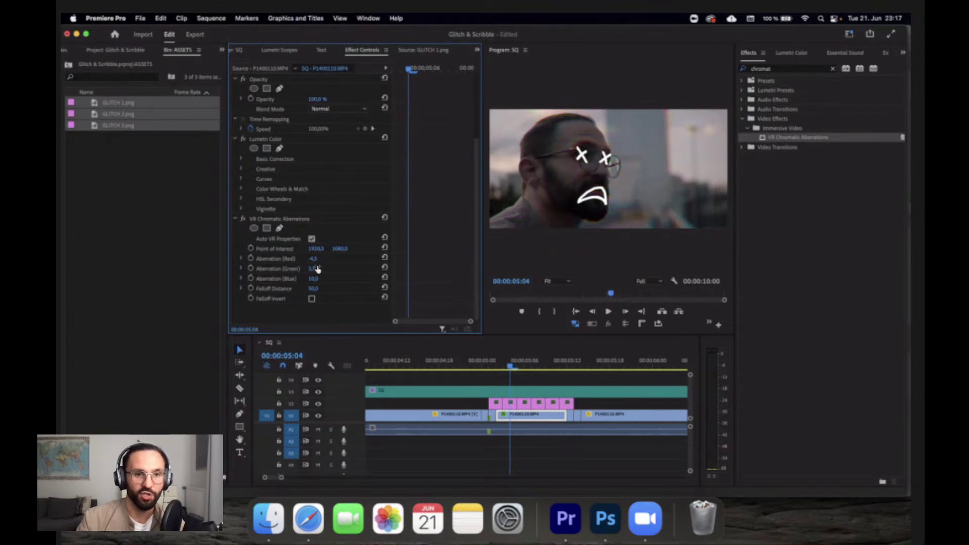
pyautogui.click(314, 258)
pyautogui.write('2,5')
pyautogui.press('Return')
pyautogui.moveTo(309, 270); pyautogui.dragTo(314, 272)
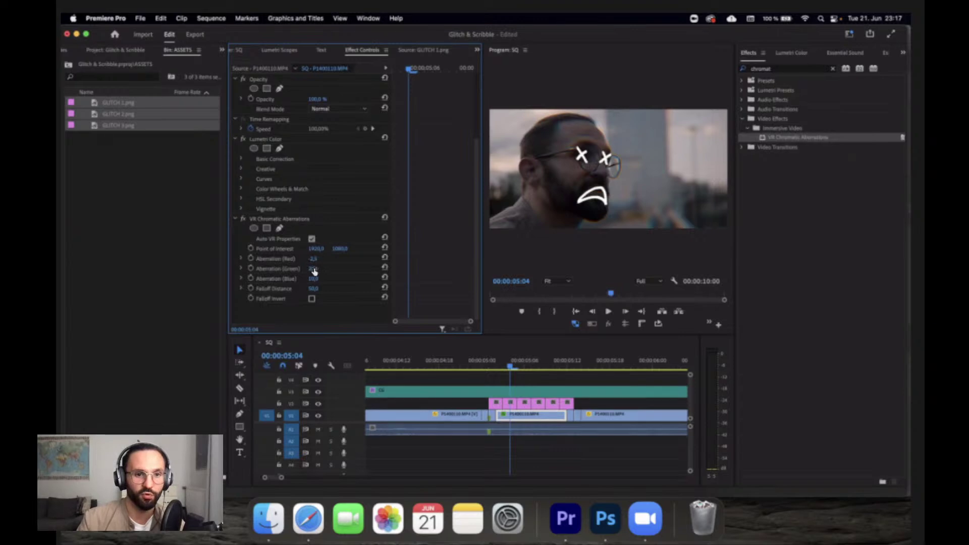
# Set the blue aberration to 2.5 and turn on Falloff Invert for the VR Chromatic Aberrations effect.
pyautogui.click(314, 278)
pyautogui.write('2,5')
pyautogui.press('Return')
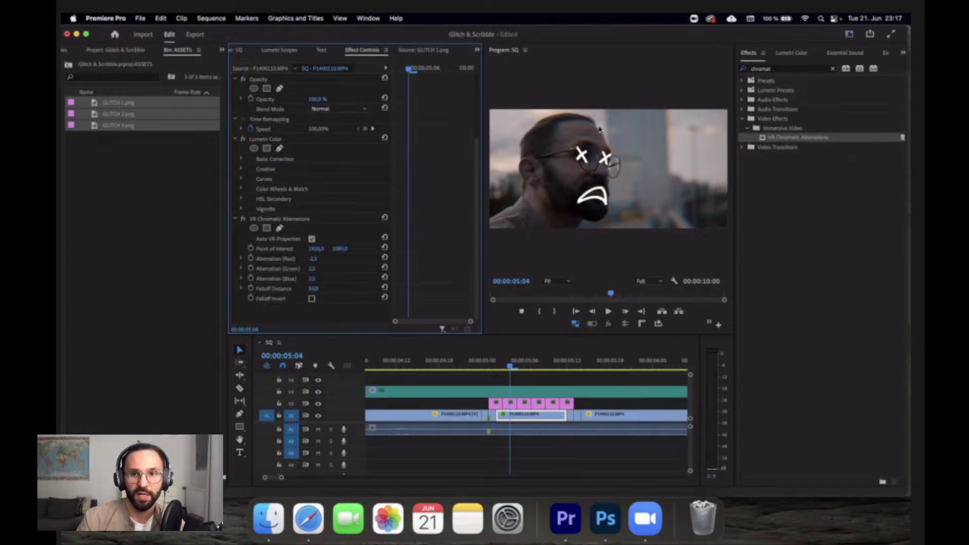
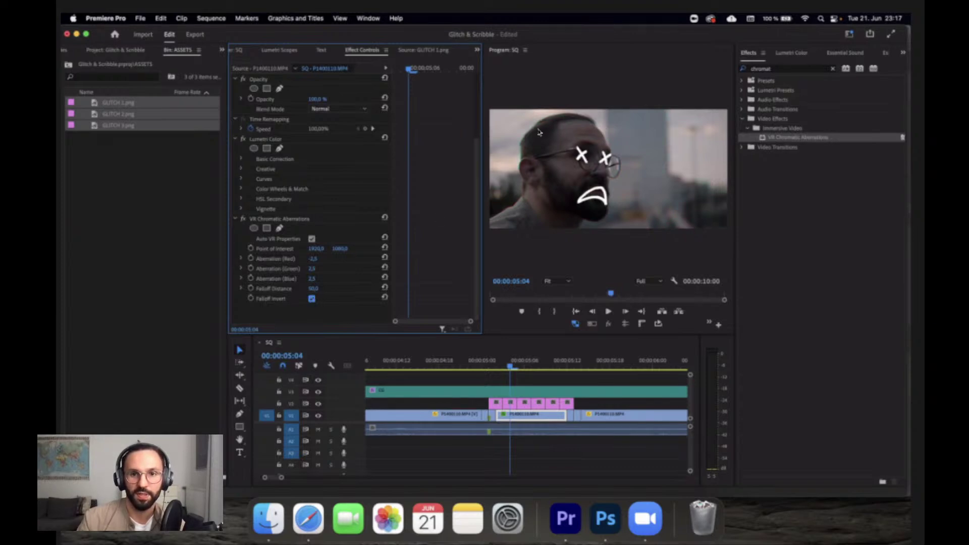
# Compare the footage with and without VR Chromatic Aberrations, and scrub across the GLITCH stills to check it.
pyautogui.click(242, 220)
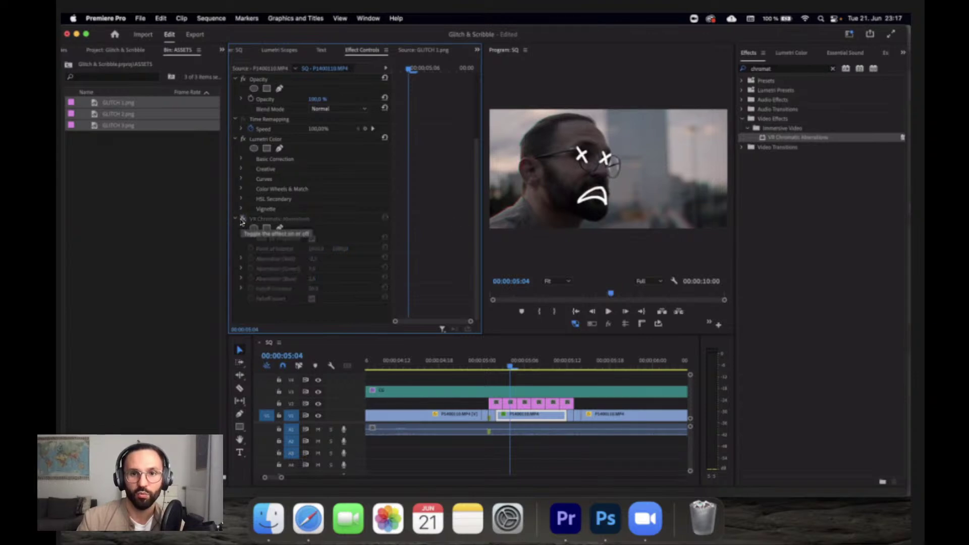
pyautogui.click(242, 220)
pyautogui.moveTo(483, 211); pyautogui.dragTo(434, 215)
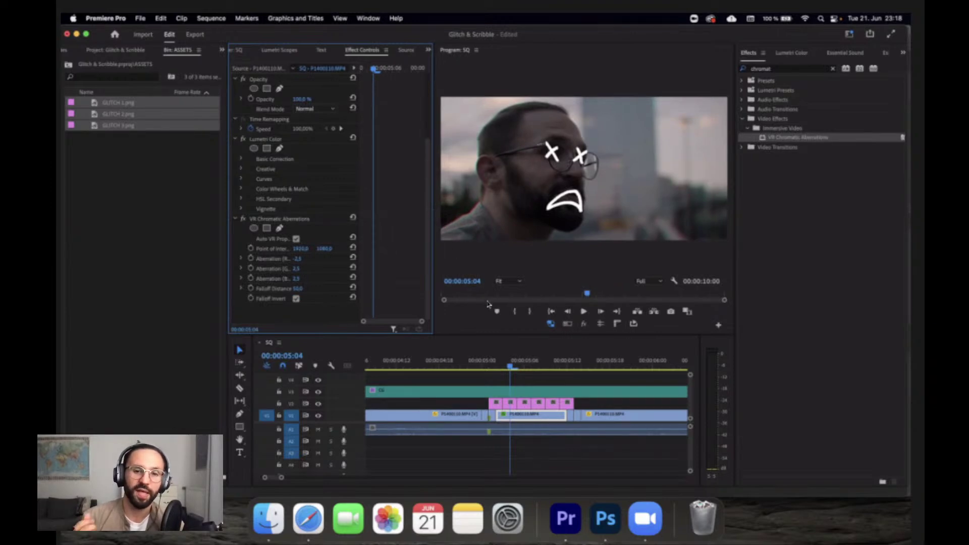
pyautogui.moveTo(470, 360); pyautogui.dragTo(525, 366)
pyautogui.scroll(-4, 326, 296)
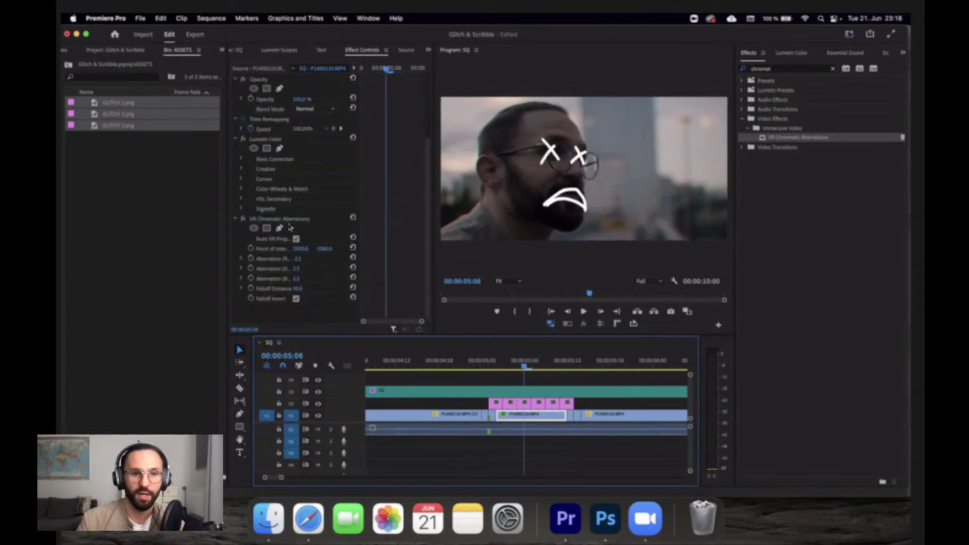
# Copy the VR Chromatic Aberrations effect onto the one-frame bright flash pieces at both ends of the treated clip.
pyautogui.click(290, 220)
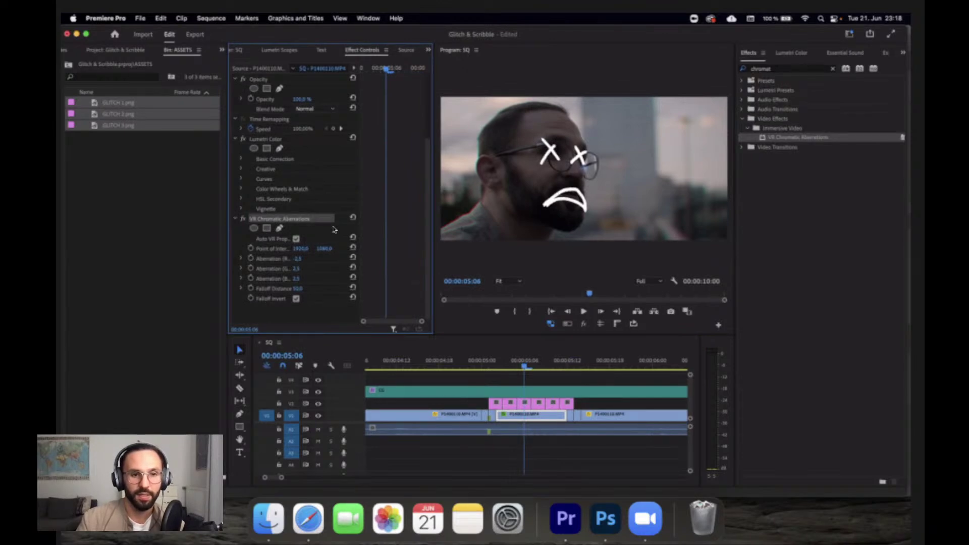
pyautogui.click(489, 364)
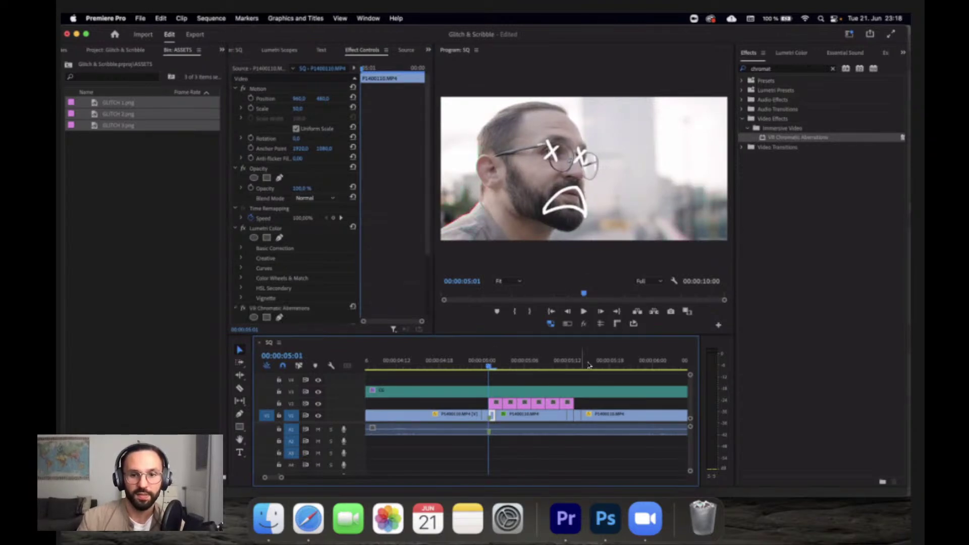
pyautogui.click(569, 362)
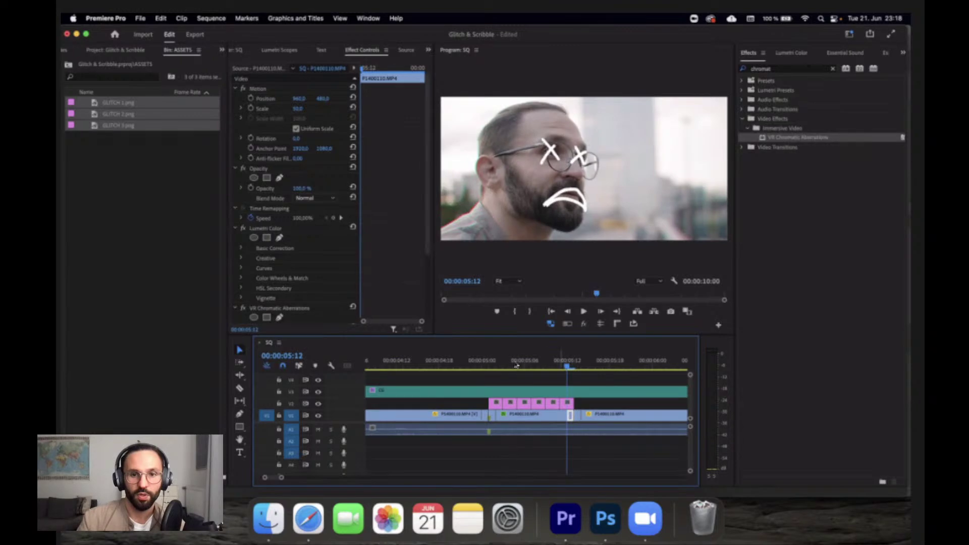
pyautogui.moveTo(494, 366); pyautogui.dragTo(559, 373)
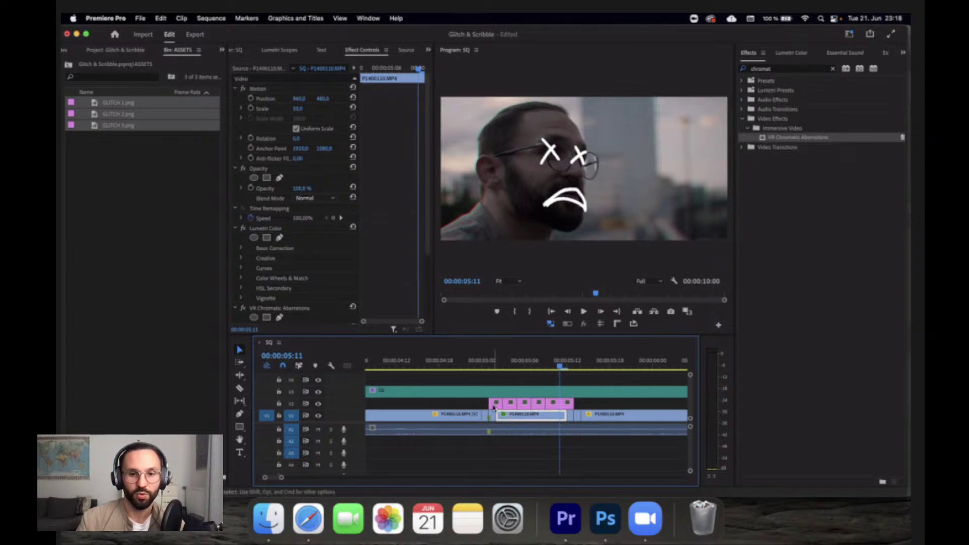
# Search the effects for Fast Blur and apply it to the first GLITCH still.
pyautogui.moveTo(479, 404); pyautogui.dragTo(598, 411)
pyautogui.click(598, 410)
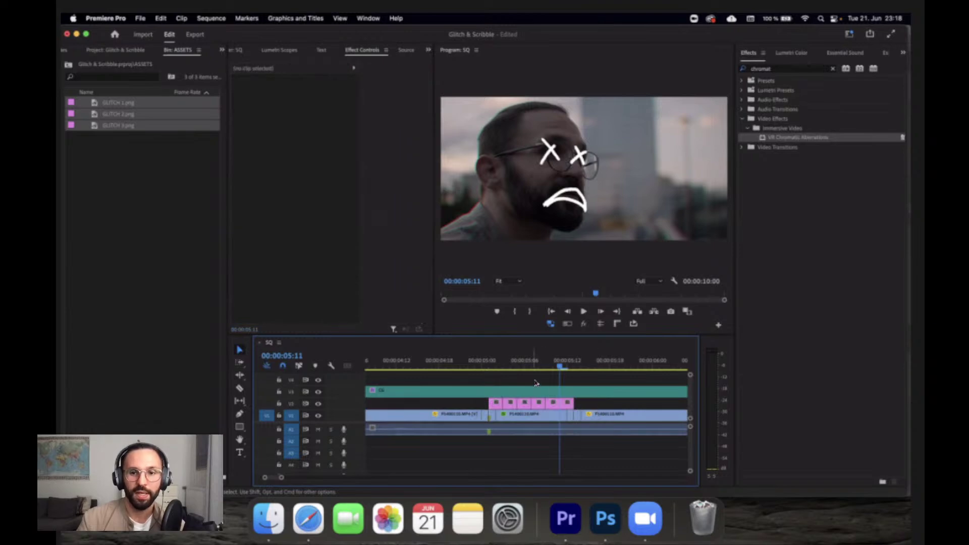
pyautogui.click(553, 407)
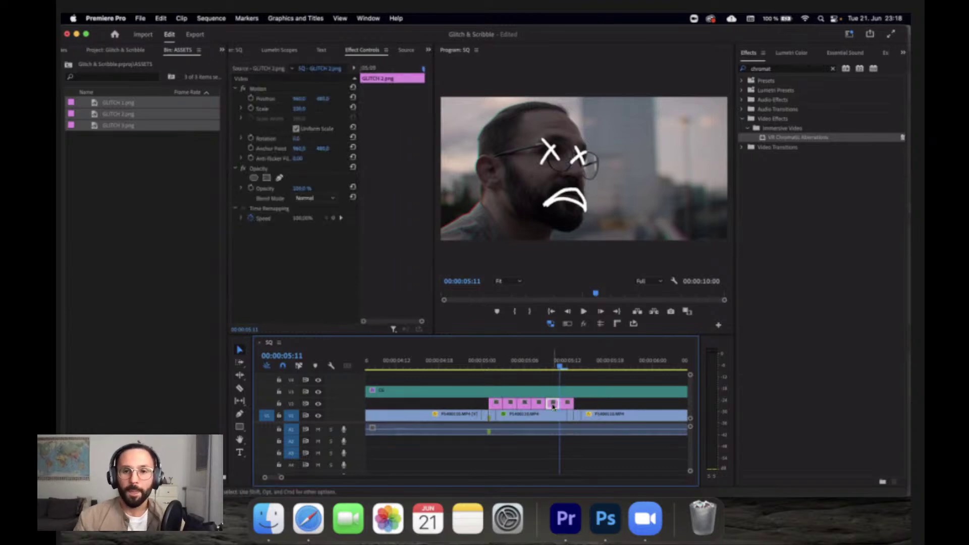
pyautogui.click(785, 70)
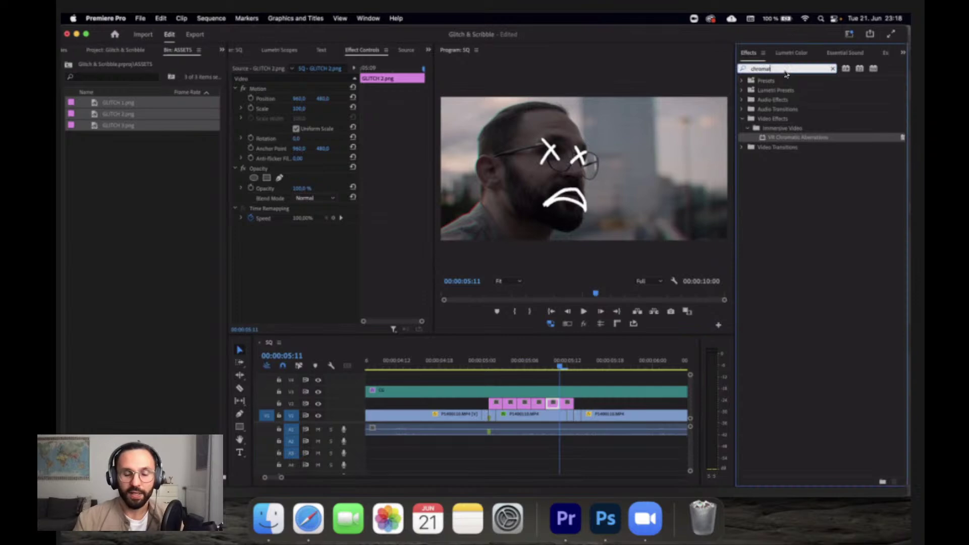
pyautogui.doubleClick(786, 73)
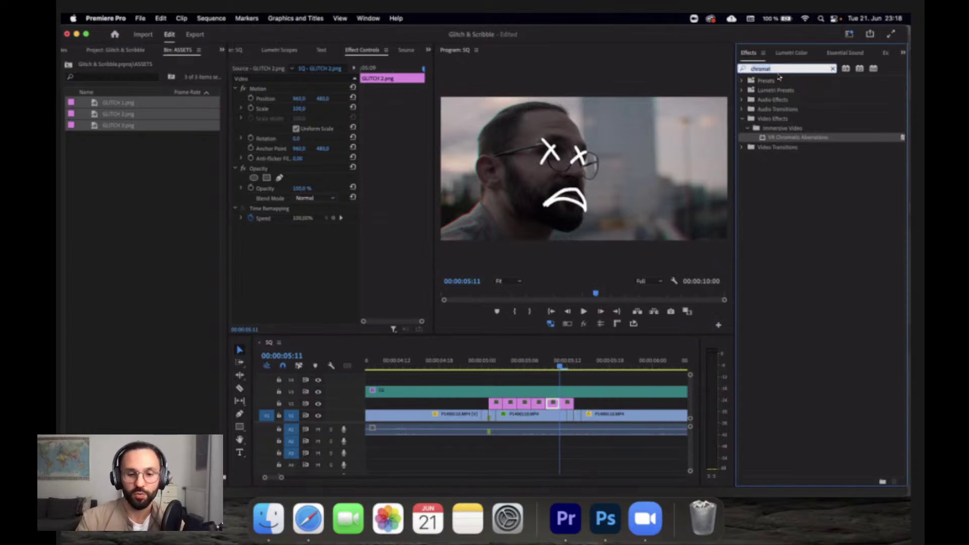
pyautogui.write('fast blu')
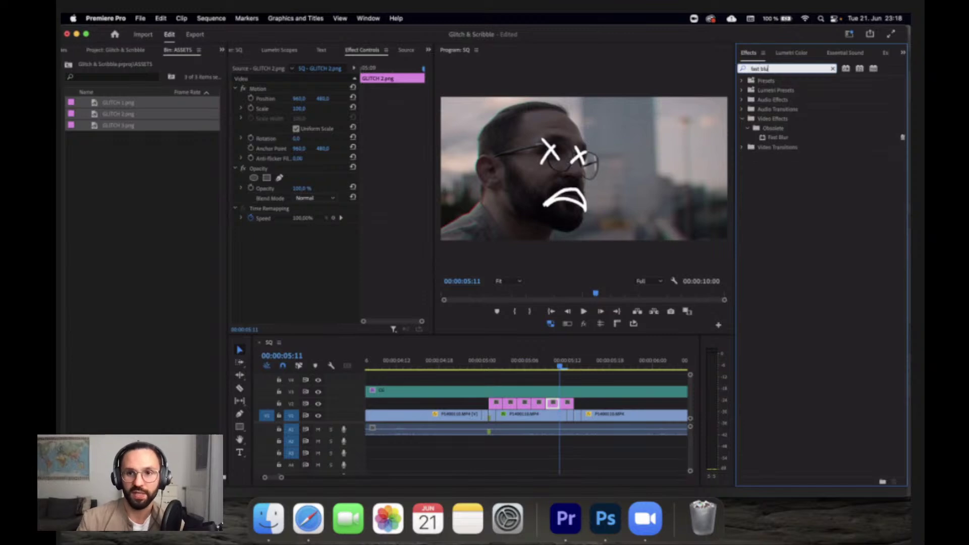
pyautogui.click(497, 368)
pyautogui.click(522, 416)
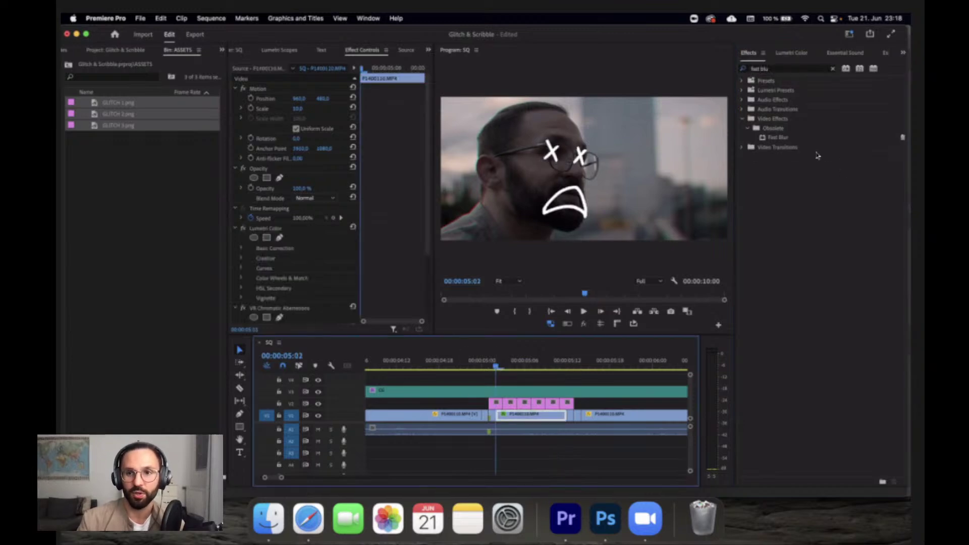
pyautogui.moveTo(781, 137); pyautogui.dragTo(496, 403)
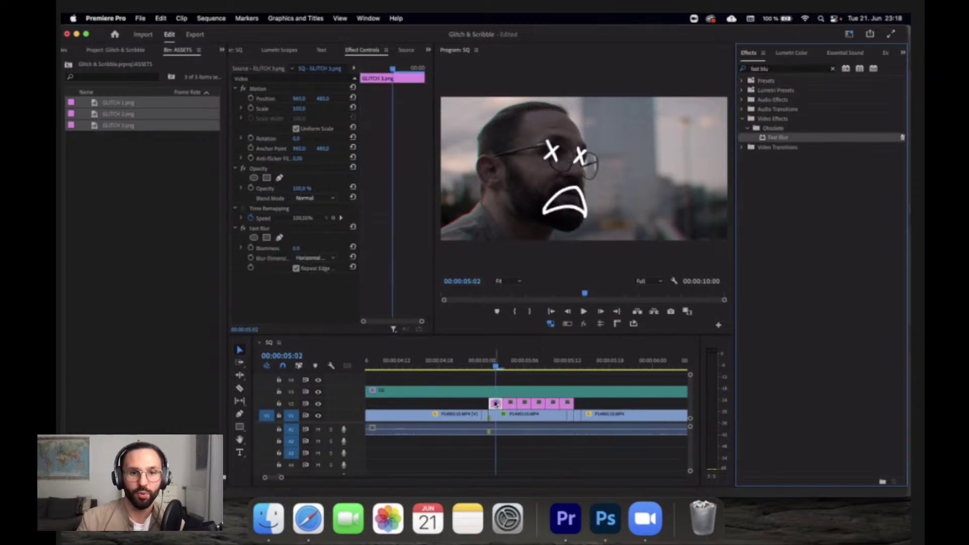
# Set the Fast Blur blurriness of the first GLITCH still to 2 and enlarge the program view to inspect it.
pyautogui.click(296, 248)
pyautogui.write('2')
pyautogui.press('Return')
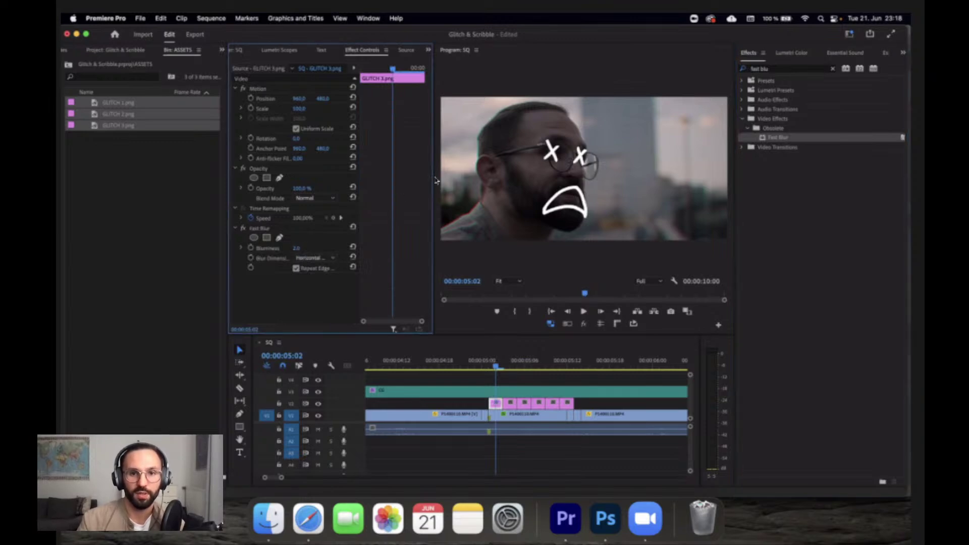
pyautogui.moveTo(434, 177); pyautogui.dragTo(304, 182)
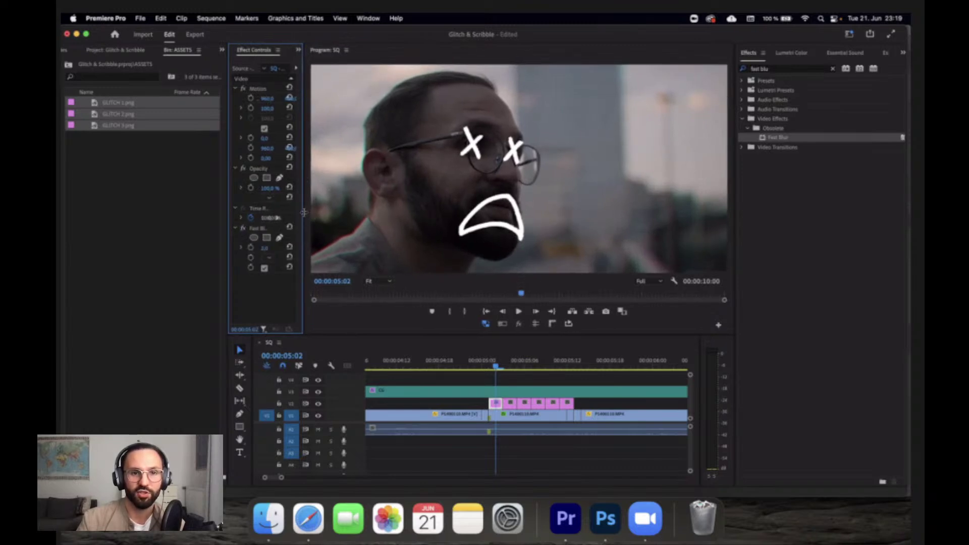
pyautogui.moveTo(304, 212); pyautogui.dragTo(489, 235)
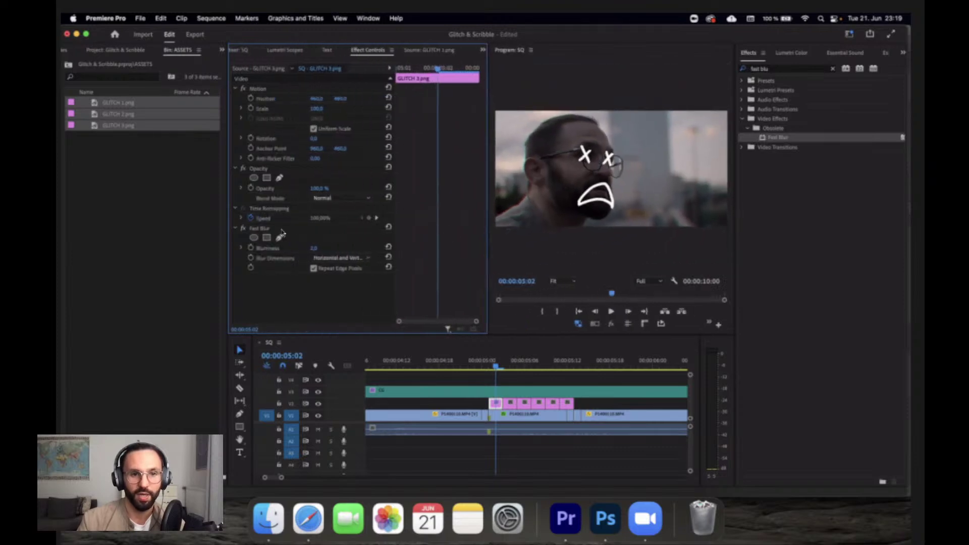
# Copy the Fast Blur effect from the first GLITCH still onto the other five stills and scrub over the start.
pyautogui.click(270, 229)
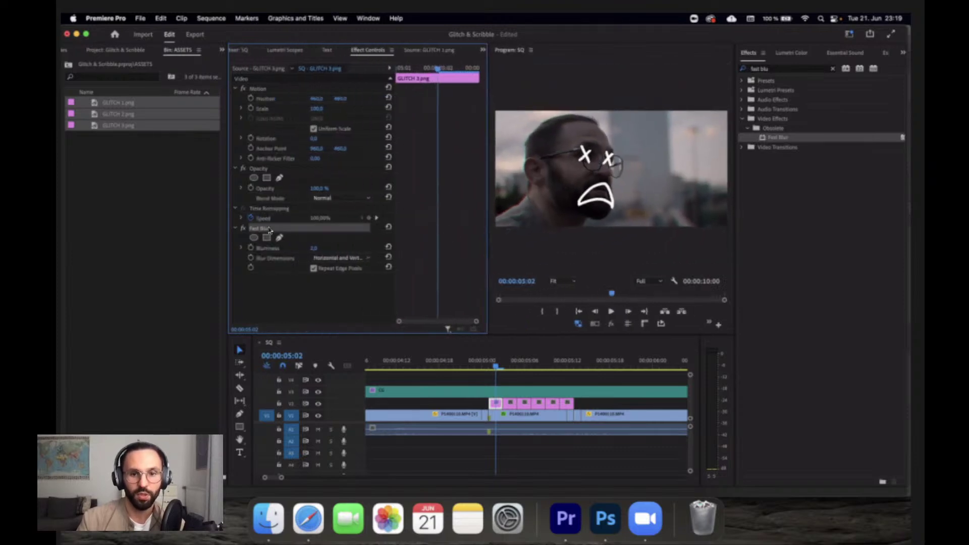
pyautogui.click(510, 403)
pyautogui.keyDown('shift'); pyautogui.click(525, 404); pyautogui.keyUp('shift')
pyautogui.keyDown('shift'); pyautogui.click(538, 402); pyautogui.keyUp('shift')
pyautogui.keyDown('shift'); pyautogui.click(553, 403); pyautogui.keyUp('shift')
pyautogui.keyDown('shift'); pyautogui.click(569, 403); pyautogui.keyUp('shift')
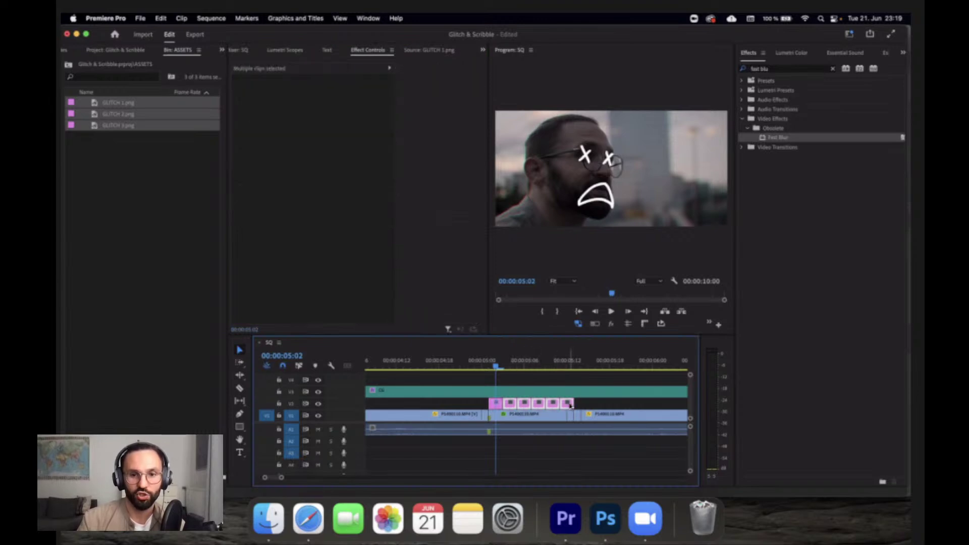
pyautogui.press('super+v')
pyautogui.moveTo(510, 364)
pyautogui.mouseDown()
pyautogui.moveTo(555, 366)
pyautogui.moveTo(494, 369)
pyautogui.mouseUp()
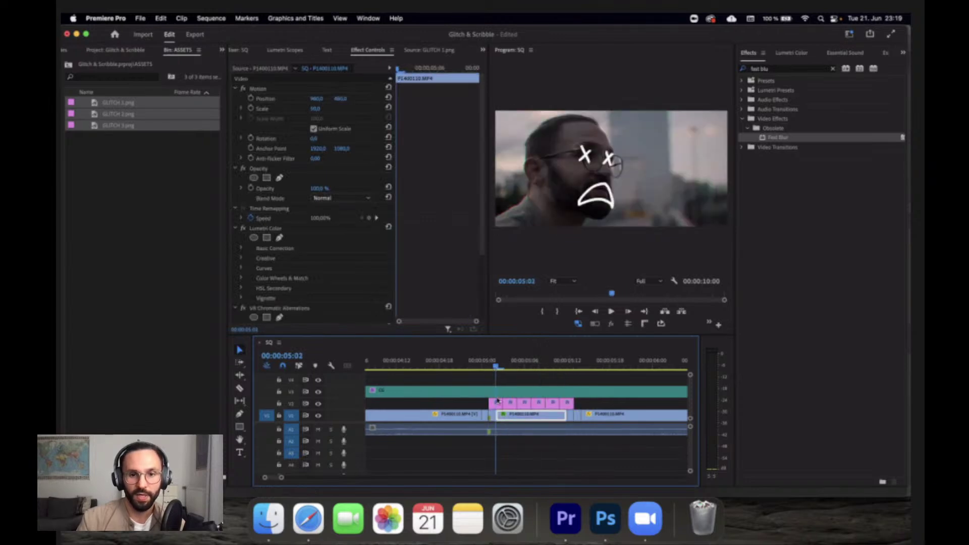
# Lower the opacity of the first GLITCH still to 65%, comparing it with full opacity in a larger program view.
pyautogui.click(320, 189)
pyautogui.click(347, 185)
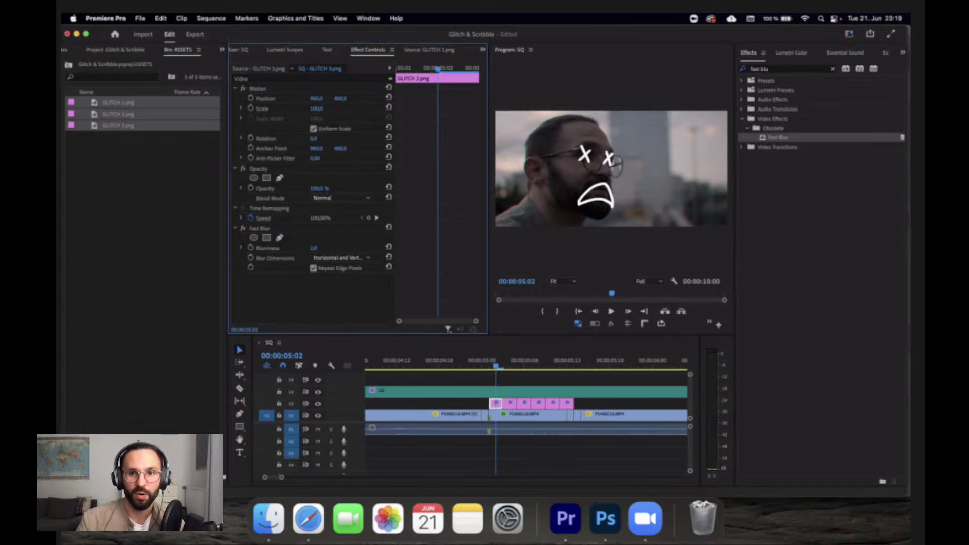
pyautogui.moveTo(321, 189); pyautogui.dragTo(316, 189)
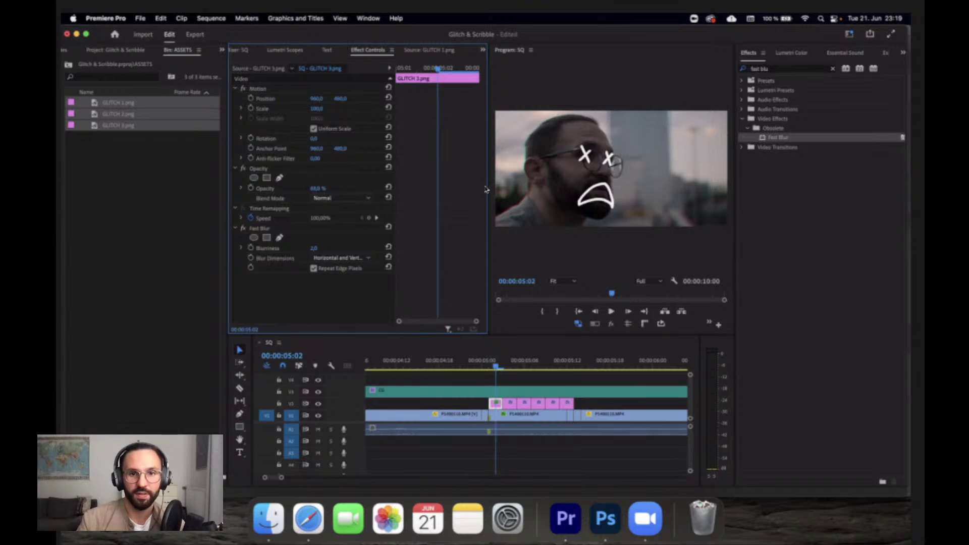
pyautogui.moveTo(487, 187); pyautogui.dragTo(449, 186)
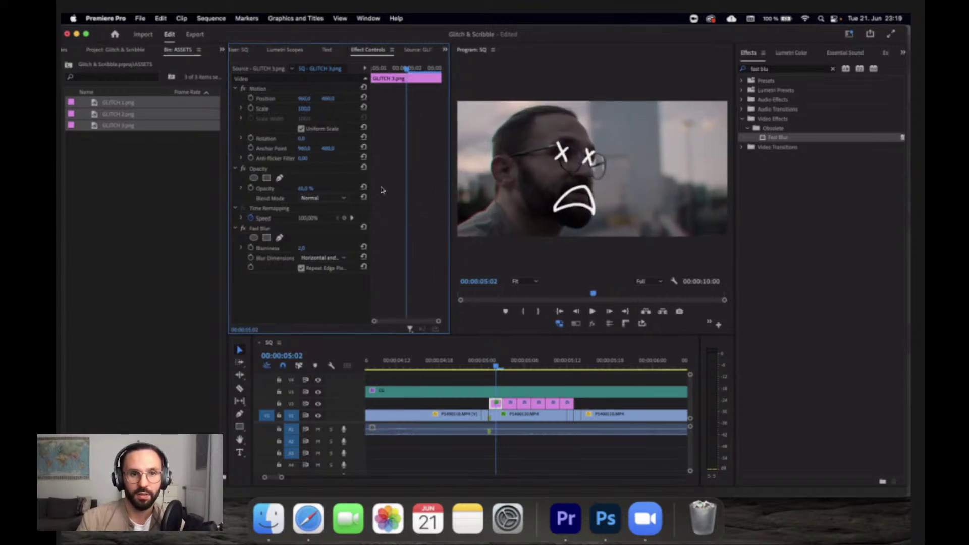
pyautogui.click(305, 188)
pyautogui.write('100')
pyautogui.press('Return')
pyautogui.click(310, 188)
pyautogui.write('65')
pyautogui.press('Return')
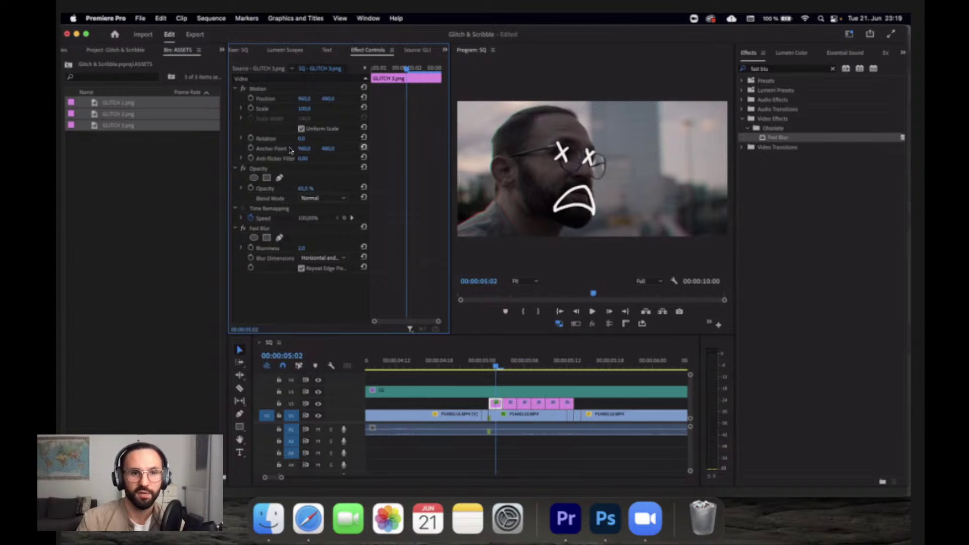
# Copy the reduced opacity from the first GLITCH still onto the other five stills and play the section back.
pyautogui.click(264, 168)
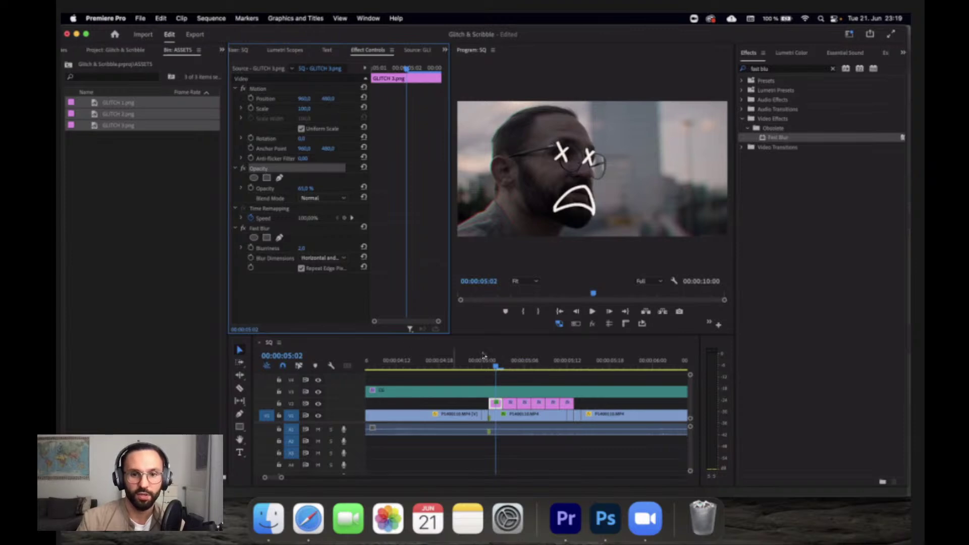
pyautogui.click(506, 362)
pyautogui.moveTo(600, 407); pyautogui.dragTo(514, 404)
pyautogui.click(624, 416)
pyautogui.press('space')
pyautogui.press('space')
pyautogui.click(517, 360)
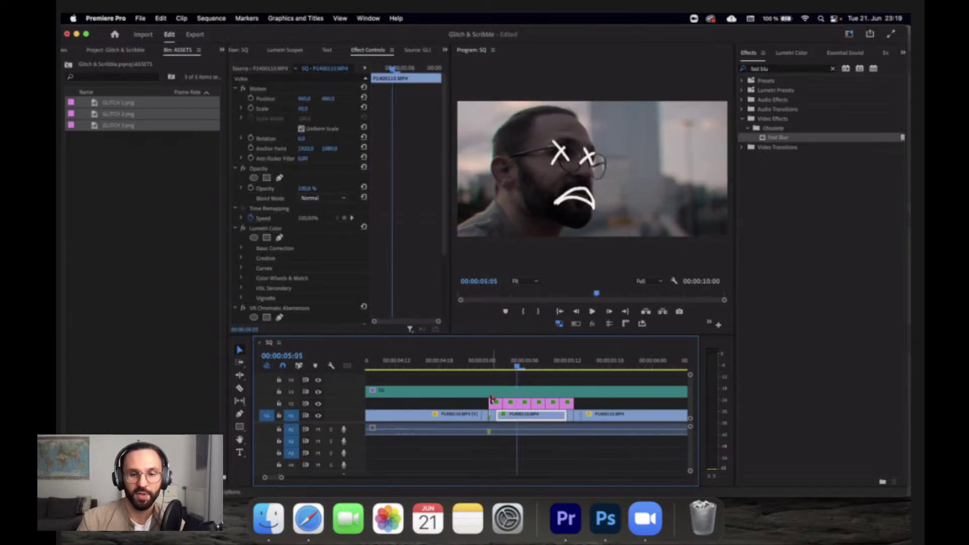
# Nest the six GLITCH stills together with the treated clip and the one-frame flash pieces beneath them as GLITCH.
pyautogui.moveTo(588, 400); pyautogui.dragTo(494, 413)
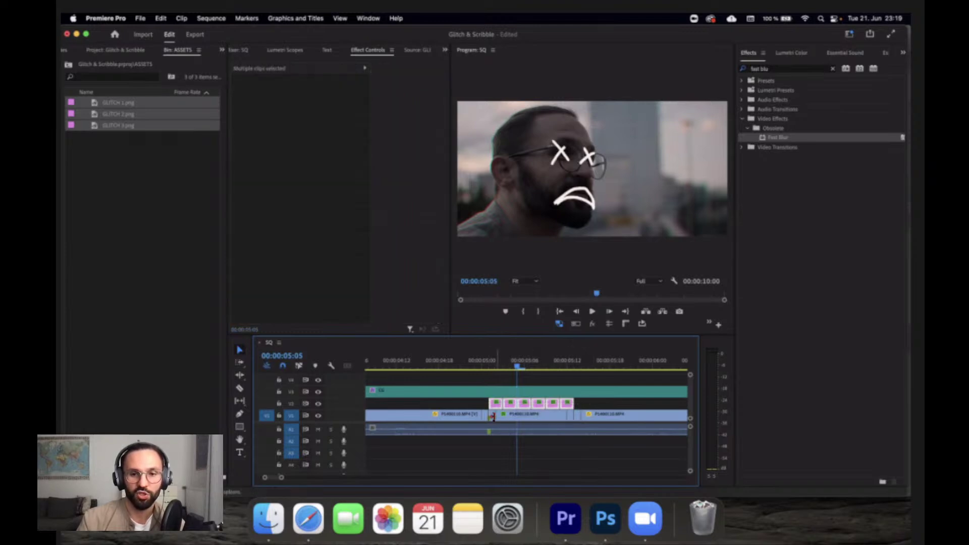
pyautogui.keyDown('shift'); pyautogui.click(558, 420); pyautogui.keyUp('shift')
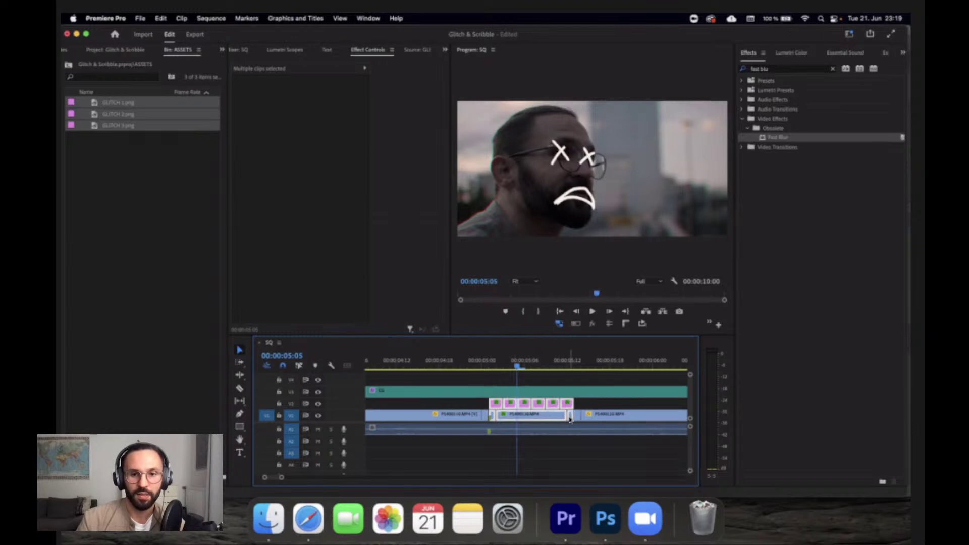
pyautogui.rightClick(543, 420)
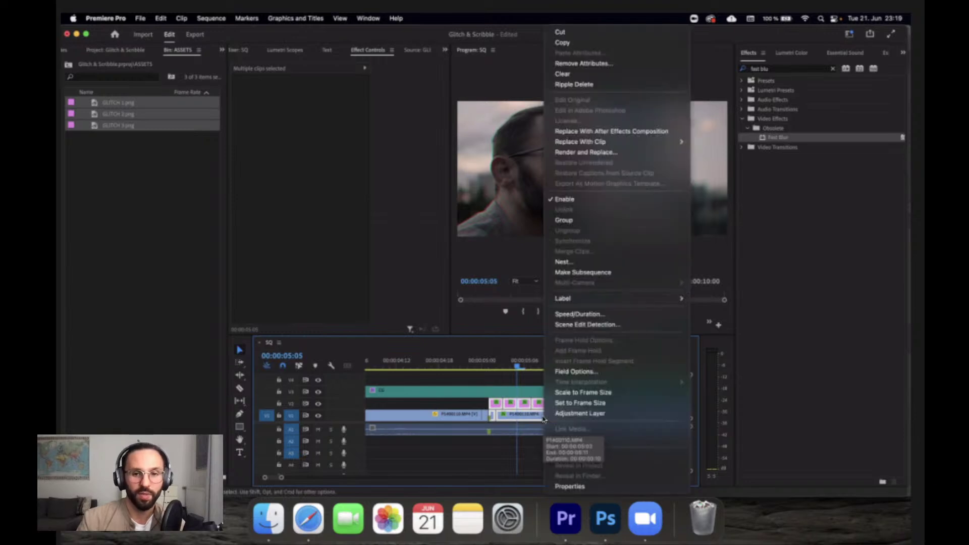
pyautogui.click(581, 261)
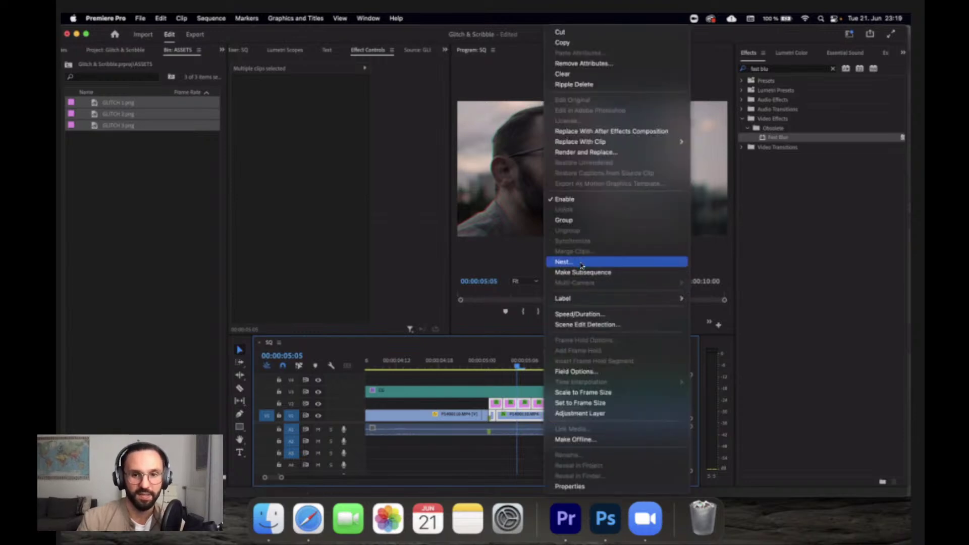
pyautogui.write('GLITCH')
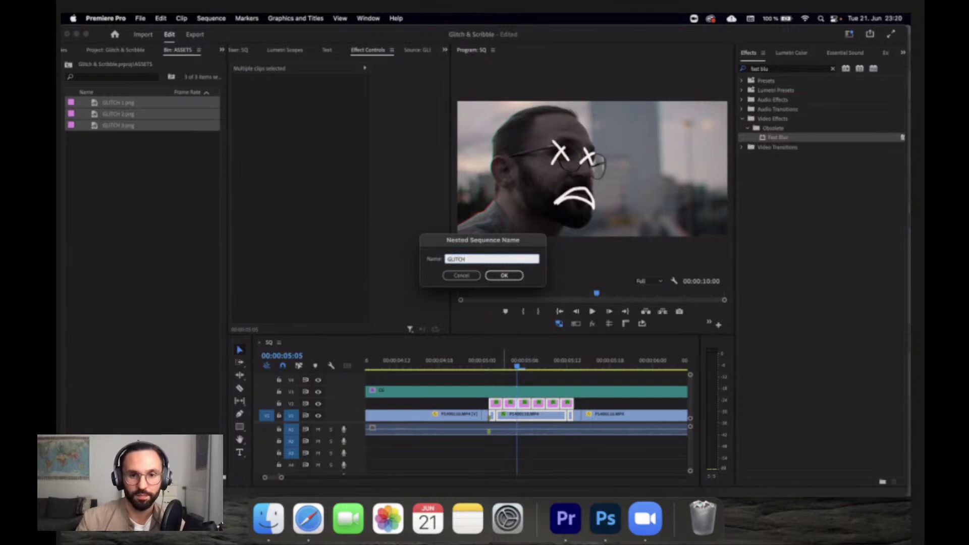
pyautogui.press('Return')
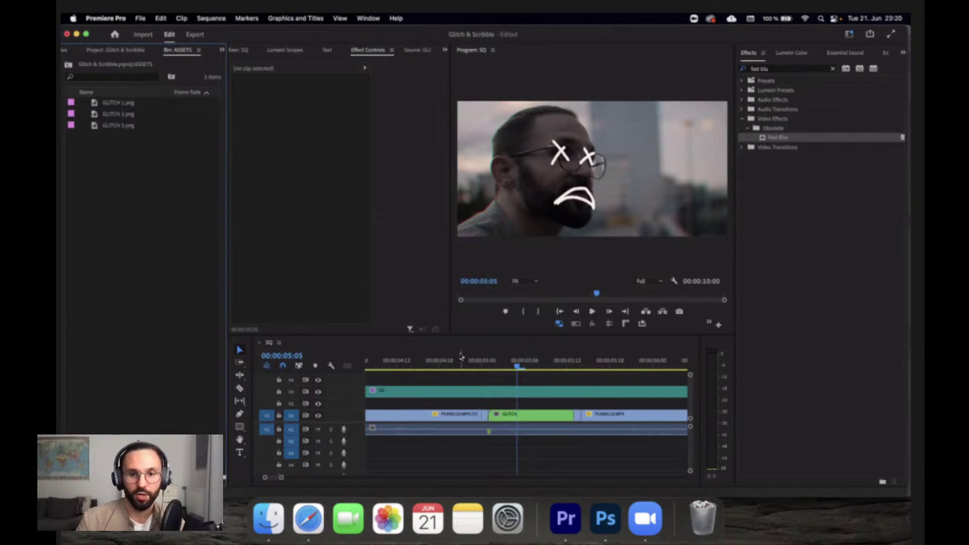
# Scrub through the GLITCH nest and cut it at 00:00:05:03 and 00:00:05:04 to isolate a one-frame piece.
pyautogui.click(549, 413)
pyautogui.press('Left')
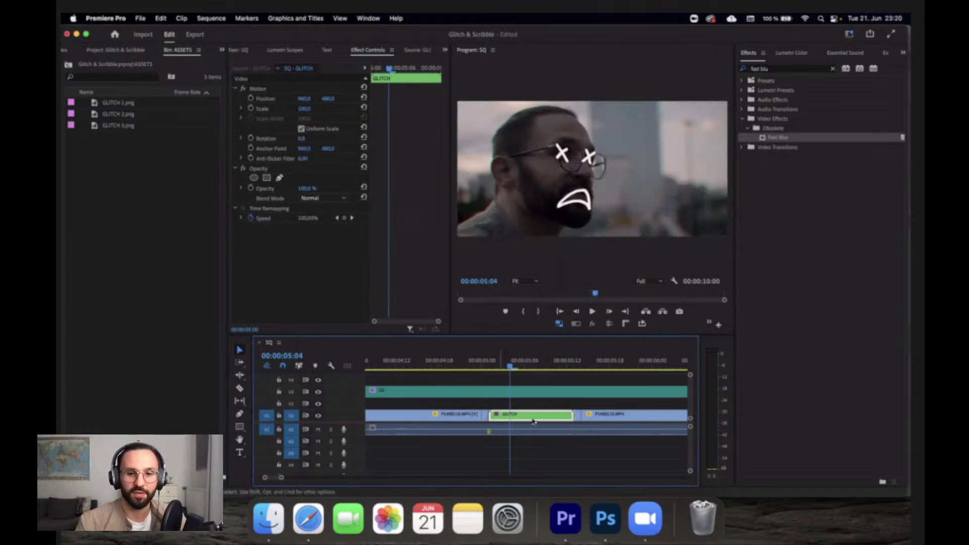
pyautogui.moveTo(525, 364)
pyautogui.mouseDown()
pyautogui.moveTo(495, 365)
pyautogui.moveTo(542, 371)
pyautogui.mouseUp()
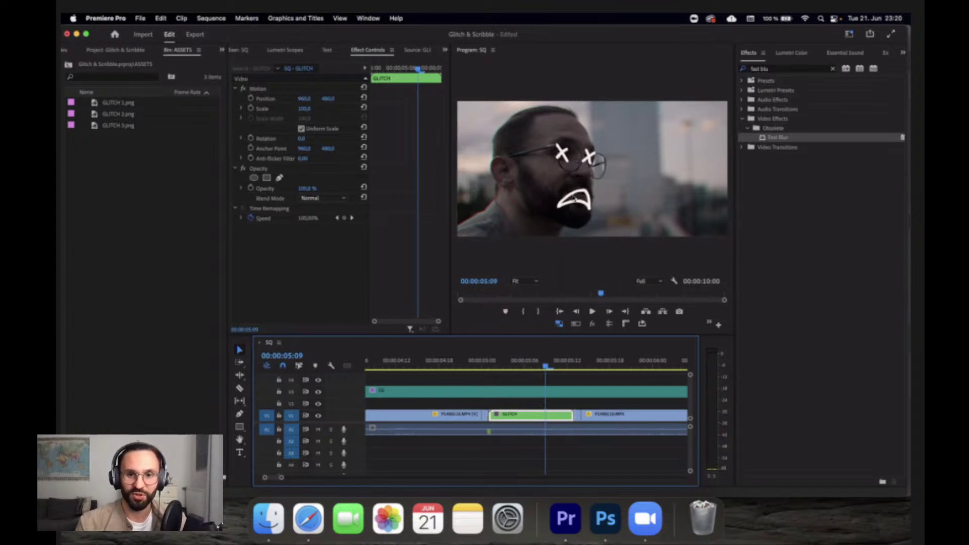
pyautogui.moveTo(481, 360)
pyautogui.mouseDown()
pyautogui.moveTo(508, 361)
pyautogui.moveTo(491, 367)
pyautogui.mouseUp()
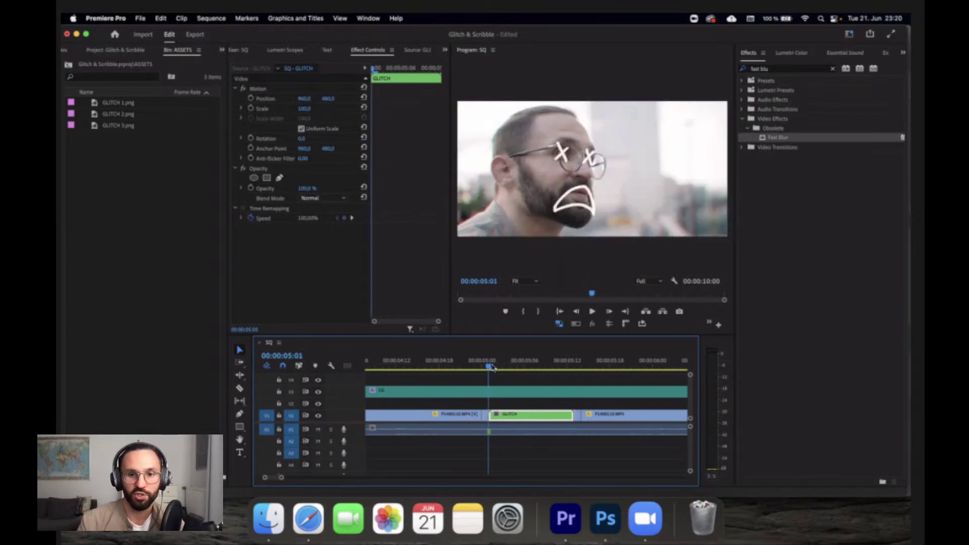
pyautogui.moveTo(493, 368); pyautogui.dragTo(504, 367)
pyautogui.press('c')
pyautogui.press('Left')
pyautogui.press('Left')
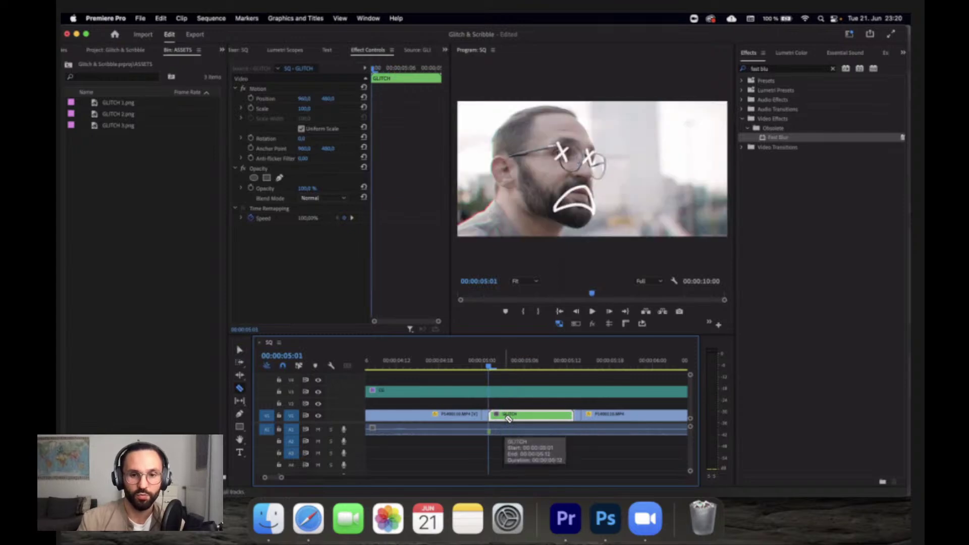
pyautogui.press('Right')
pyautogui.press('Right')
pyautogui.click(508, 418)
pyautogui.press('Right')
pyautogui.click(509, 418)
pyautogui.press('d')
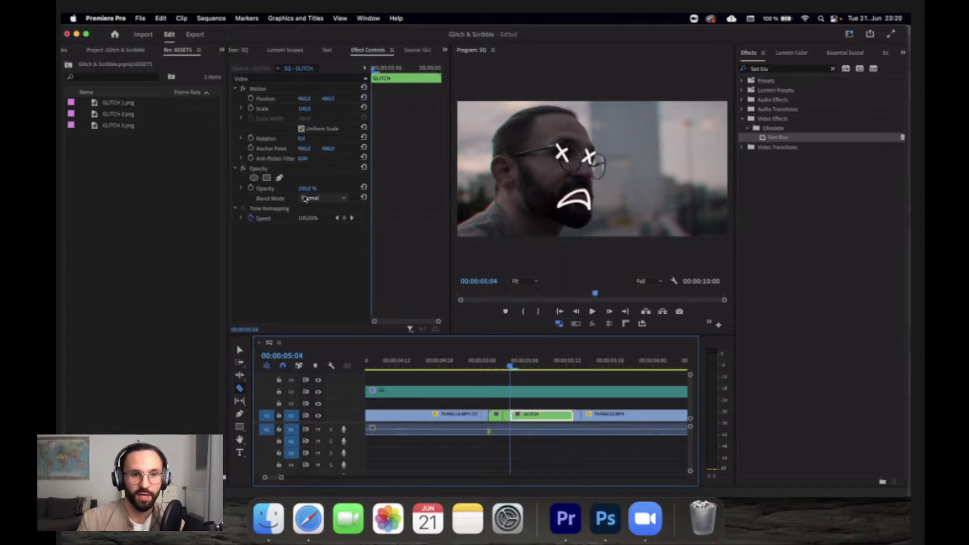
# Try 30% opacity on the long GLITCH piece after the cuts and return it to 100%.
pyautogui.click(308, 188)
pyautogui.write('30')
pyautogui.press('Return')
pyautogui.click(478, 355)
pyautogui.press('space')
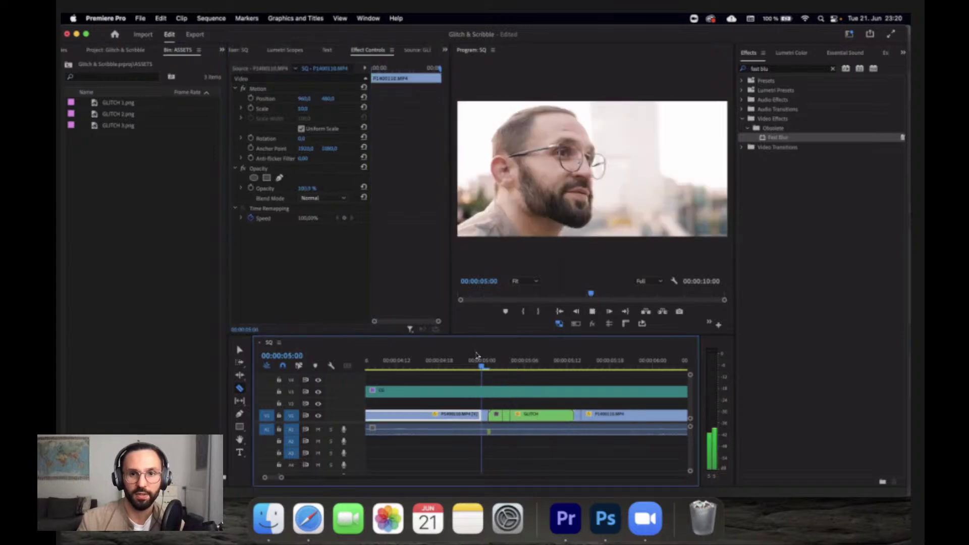
pyautogui.press('space')
pyautogui.moveTo(515, 359)
pyautogui.mouseDown()
pyautogui.moveTo(503, 360)
pyautogui.moveTo(516, 359)
pyautogui.mouseUp()
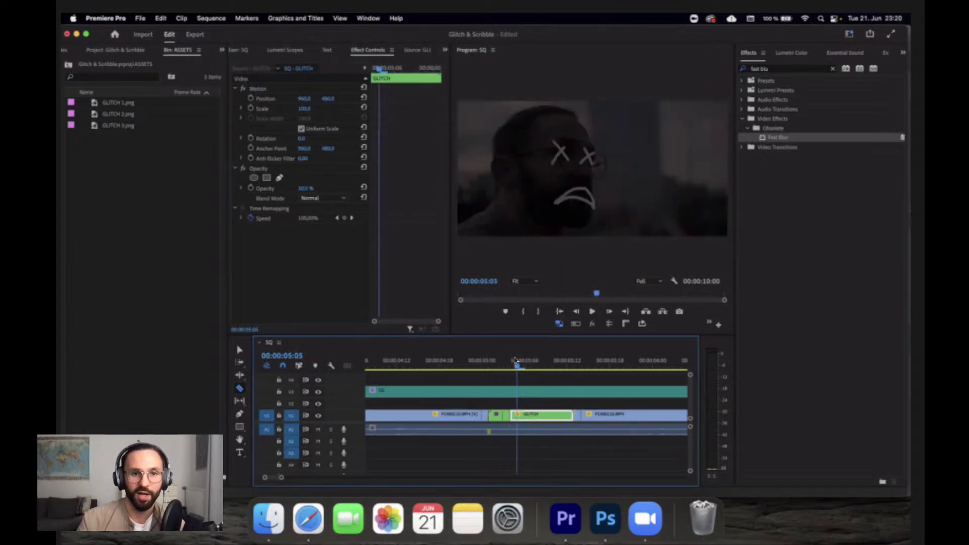
pyautogui.click(262, 170)
pyautogui.click(302, 188)
pyautogui.write('100')
pyautogui.press('Return')
# Set the opacity of the one-frame GLITCH piece at 00:00:05:03 to 30% and play the section back.
pyautogui.press('Left')
pyautogui.press('Left')
pyautogui.press('Right')
pyautogui.click(309, 188)
pyautogui.write('50')
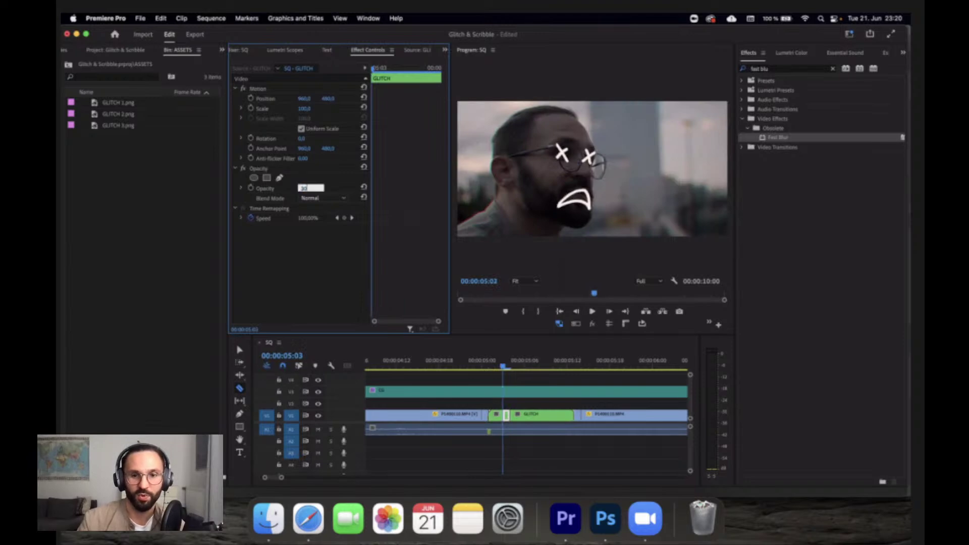
pyautogui.press('Return')
pyautogui.click(491, 365)
pyautogui.press('space')
# Cut the long GLITCH piece at 00:00:05:07 to separate a three-frame piece.
pyautogui.click(523, 365)
pyautogui.press('Left')
pyautogui.press('Left')
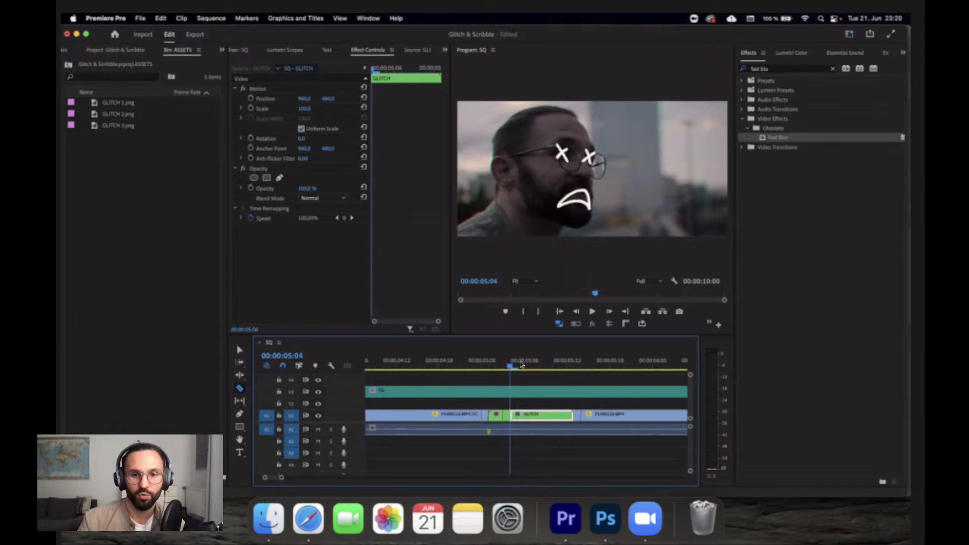
pyautogui.press('Right')
pyautogui.press('Right')
pyautogui.press('Right')
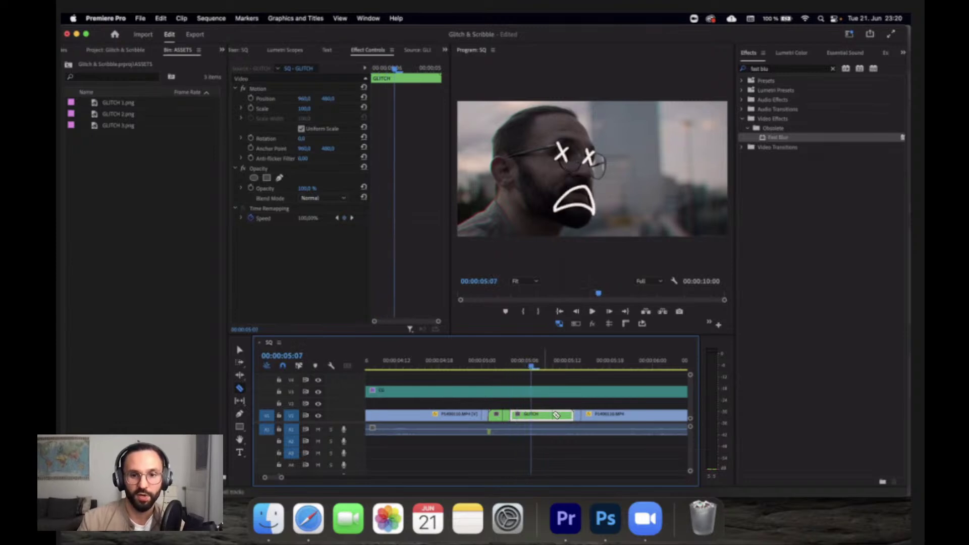
pyautogui.click(535, 417)
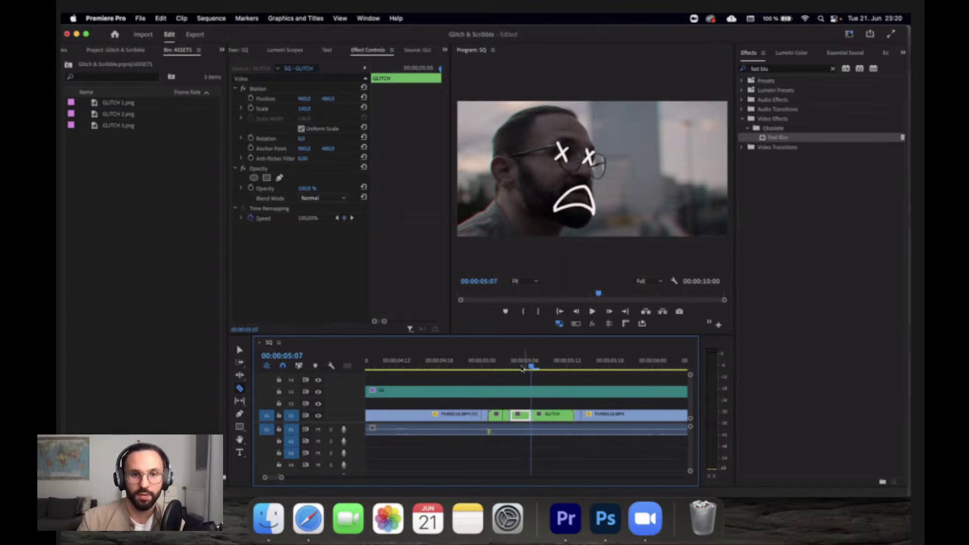
# Enlarge the three-frame GLITCH piece to a scale of 120 after trying 130.
pyautogui.press('Left')
pyautogui.click(304, 109)
pyautogui.write('130')
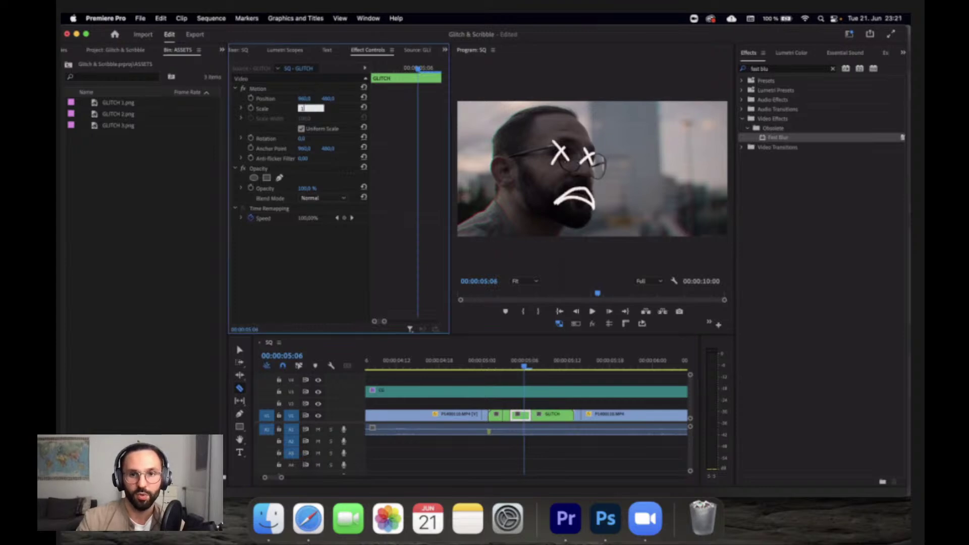
pyautogui.press('Return')
pyautogui.click(305, 109)
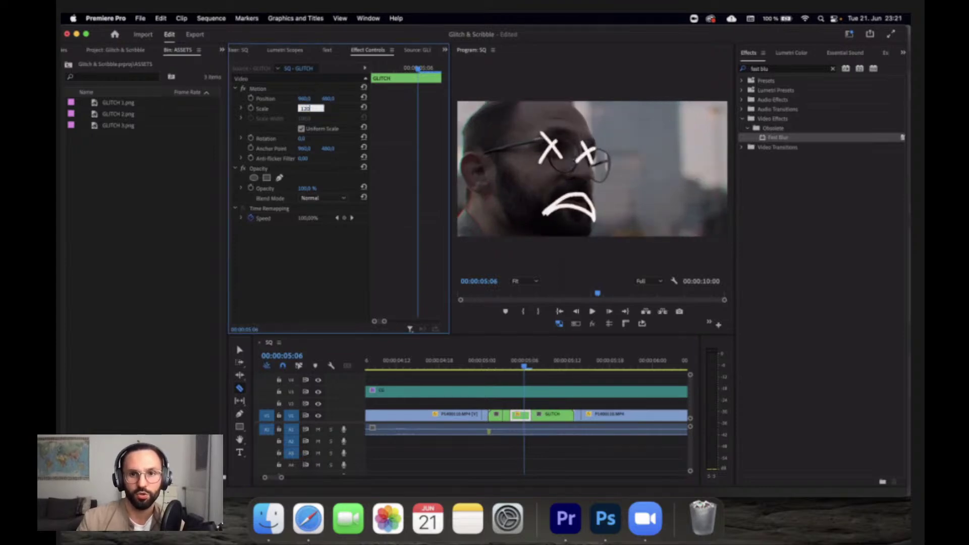
pyautogui.write('120')
pyautogui.press('Return')
pyautogui.moveTo(525, 245); pyautogui.dragTo(535, 245)
# Cut the remaining GLITCH piece at 00:00:05:09 to isolate a two-frame piece starting at 00:00:05:07.
pyautogui.press('Right')
pyautogui.press('Right')
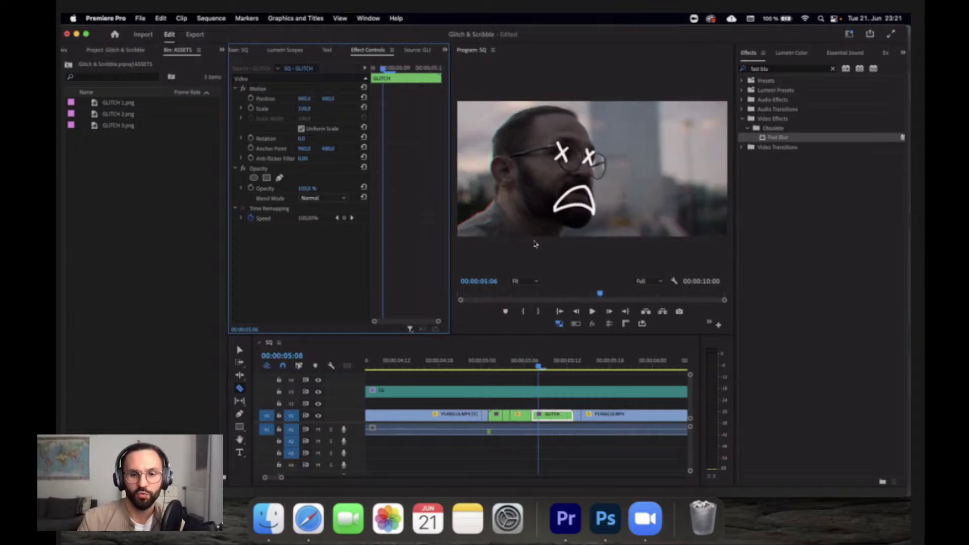
pyautogui.click(545, 415)
pyautogui.click(544, 370)
pyautogui.press('v')
pyautogui.click(539, 367)
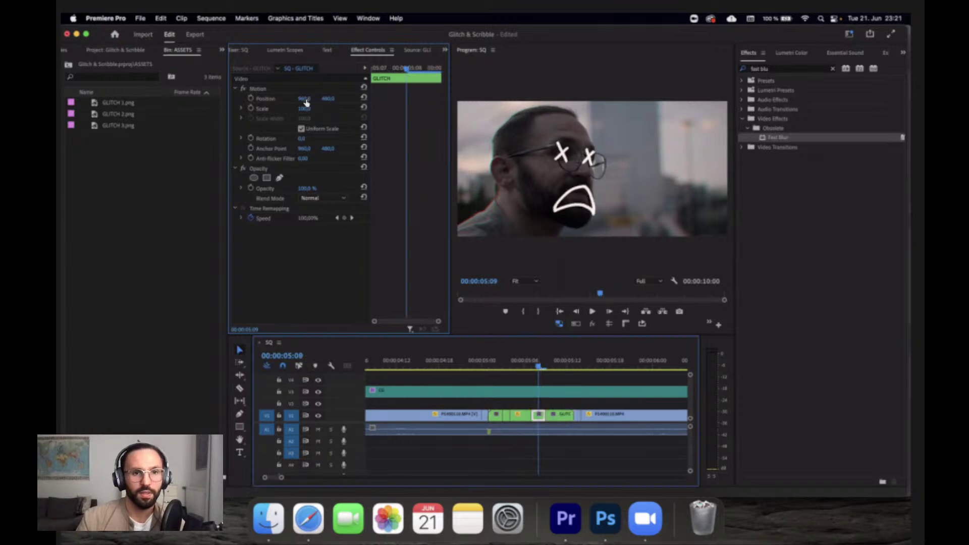
# Set the opacity of the two-frame GLITCH piece to 50% and play the whole glitch section back.
pyautogui.click(305, 188)
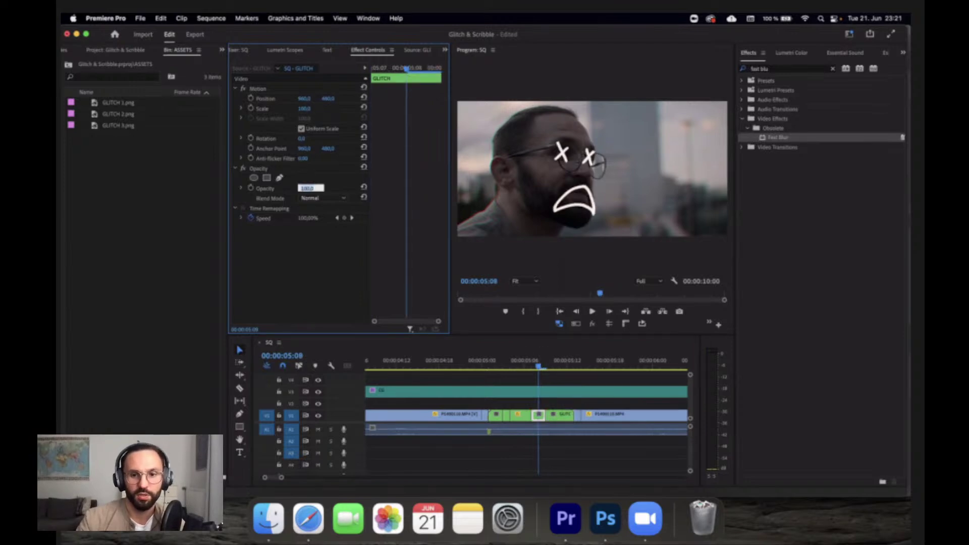
pyautogui.write('50')
pyautogui.press('Return')
pyautogui.click(453, 361)
pyautogui.press('space')
pyautogui.press('space')
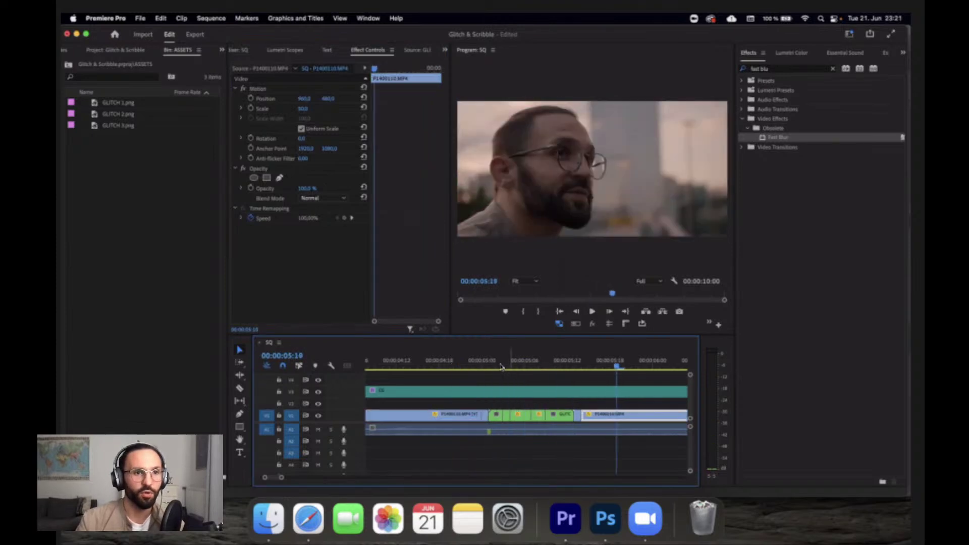
# Open Film Scratches.mp4 from the project's VFX bin in the source monitor and preview its scratches.
pyautogui.click(70, 66)
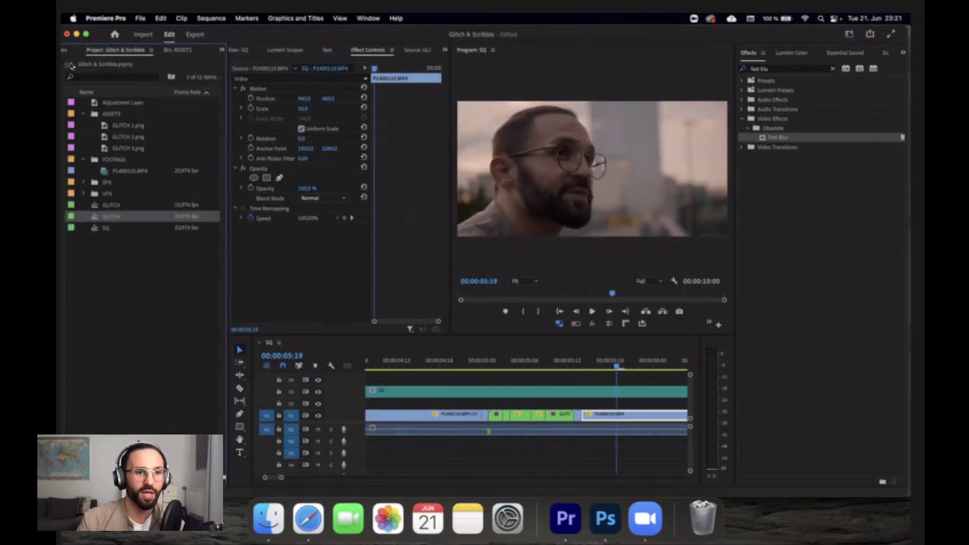
pyautogui.click(84, 194)
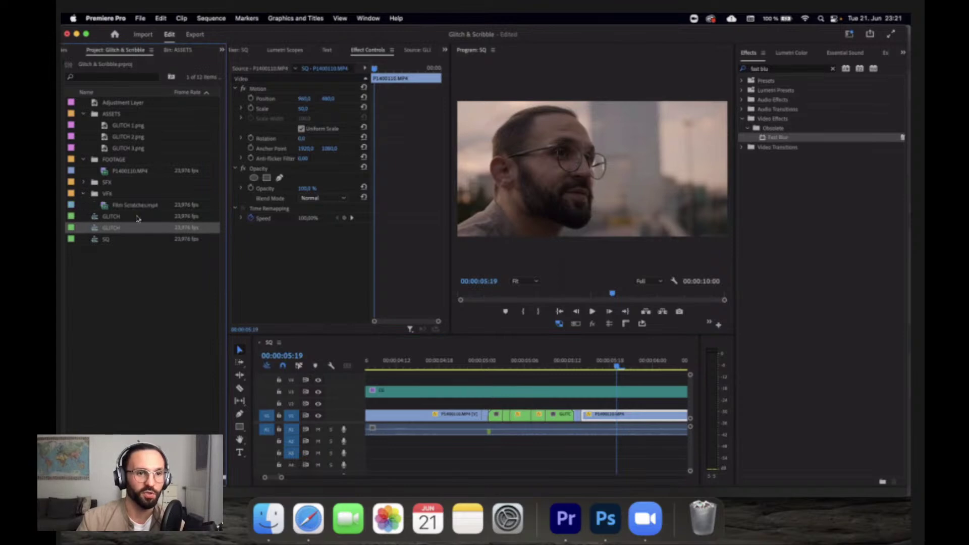
pyautogui.moveTo(126, 206); pyautogui.dragTo(270, 277)
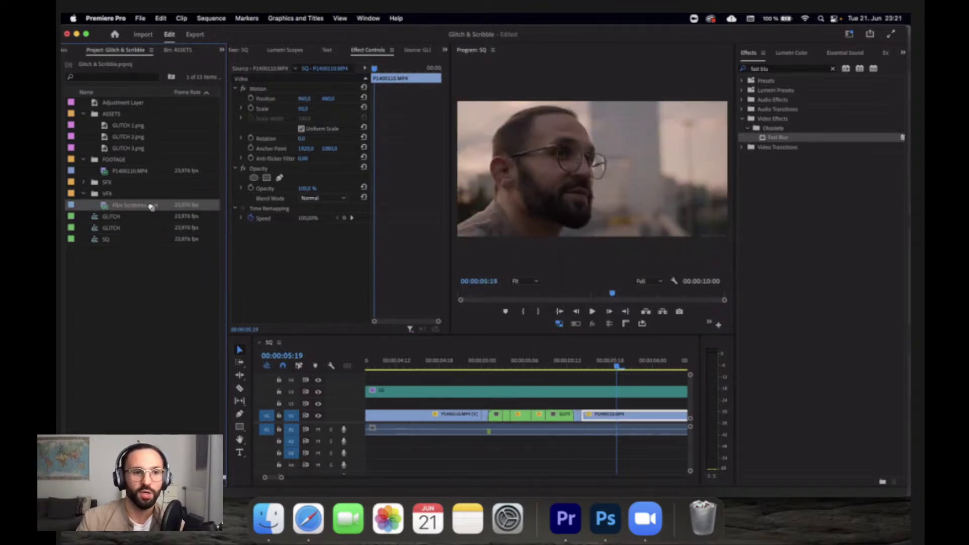
pyautogui.click(109, 293)
pyautogui.doubleClick(135, 205)
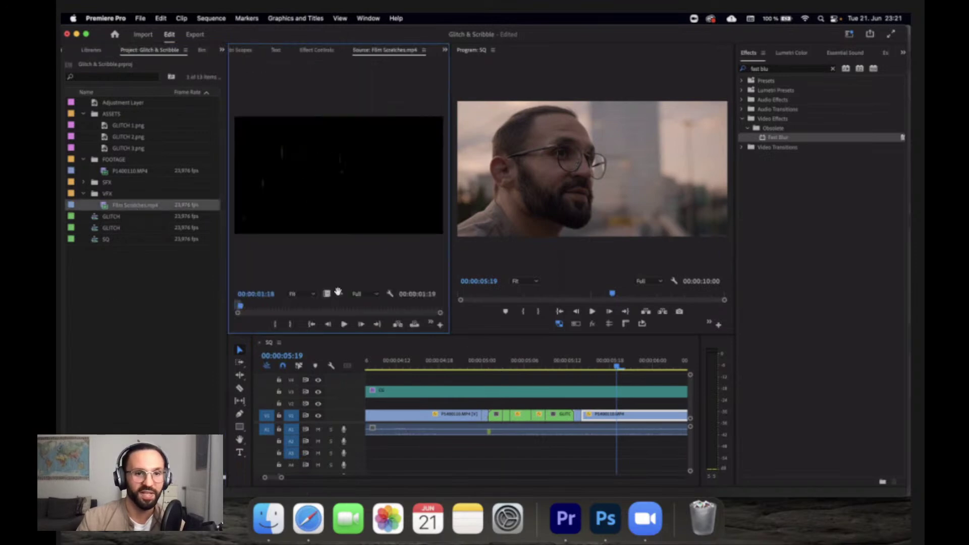
pyautogui.moveTo(249, 308); pyautogui.dragTo(226, 310)
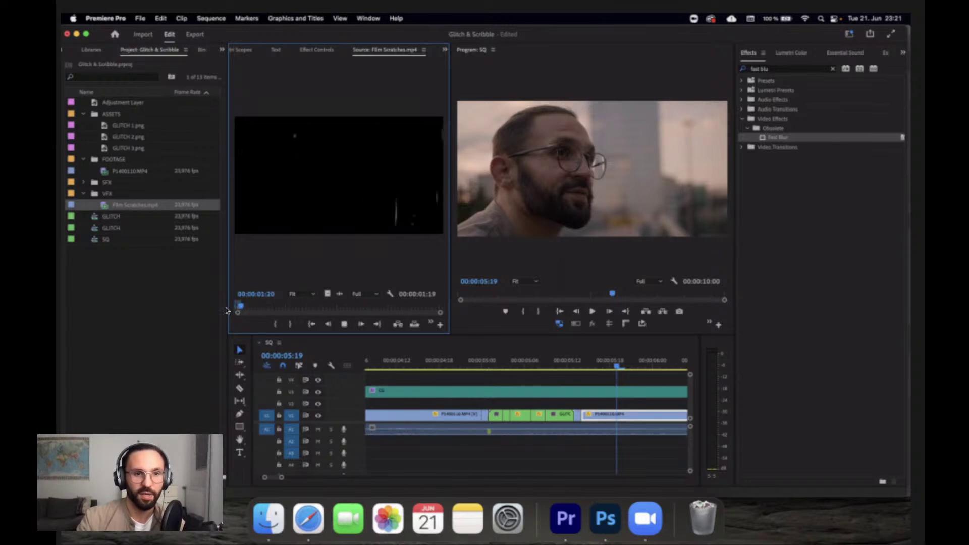
# Place the video of Film Scratches.mp4 above the glitch section, trim off its excess past the closing one-frame piece, and play it back.
pyautogui.moveTo(327, 295); pyautogui.dragTo(479, 407)
pyautogui.press('c')
pyautogui.click(583, 405)
pyautogui.press('v')
pyautogui.click(586, 404)
pyautogui.press('Delete')
pyautogui.click(467, 360)
pyautogui.press('space')
pyautogui.press('space')
pyautogui.click(520, 403)
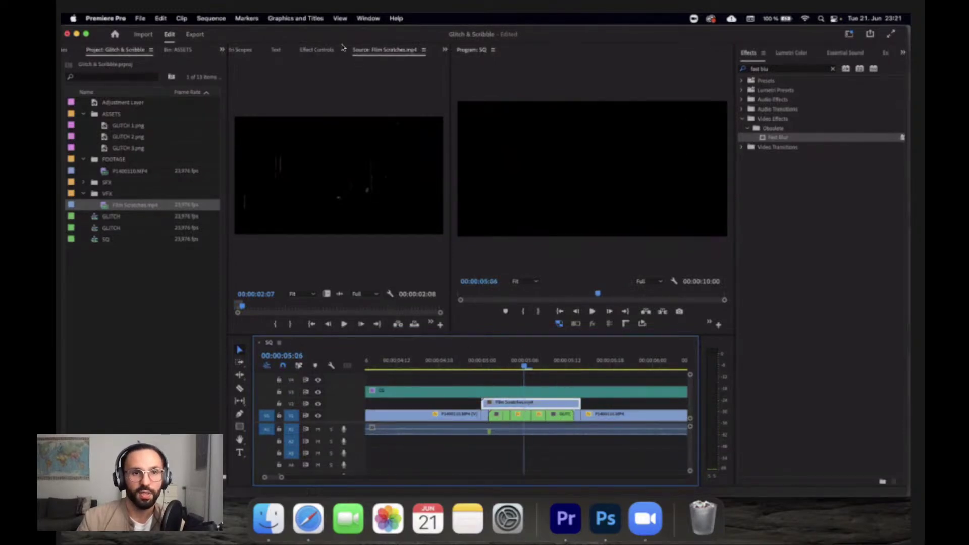
# Set the blend mode of the Film Scratches.mp4 clip to Screen and check the frame at 00:00:05:12.
pyautogui.click(324, 51)
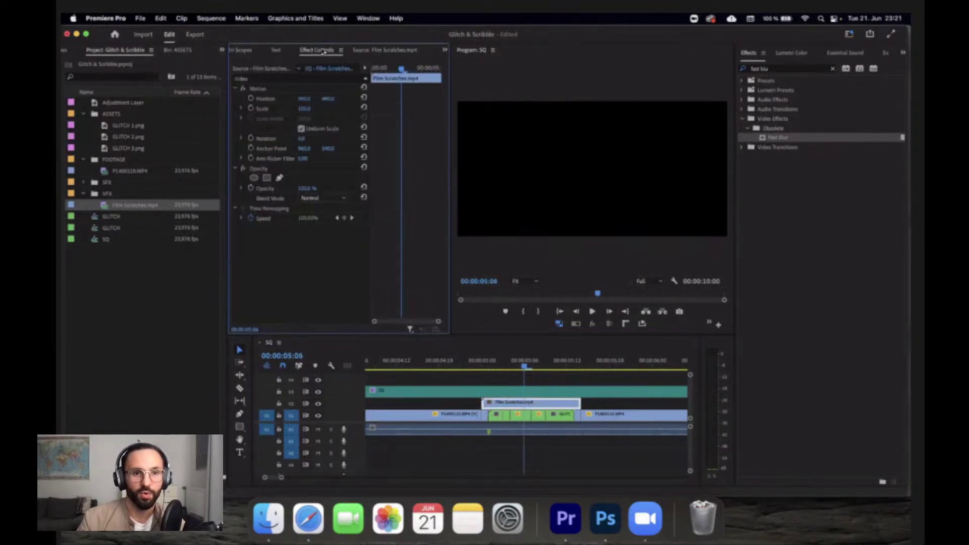
pyautogui.click(324, 200)
pyautogui.click(324, 296)
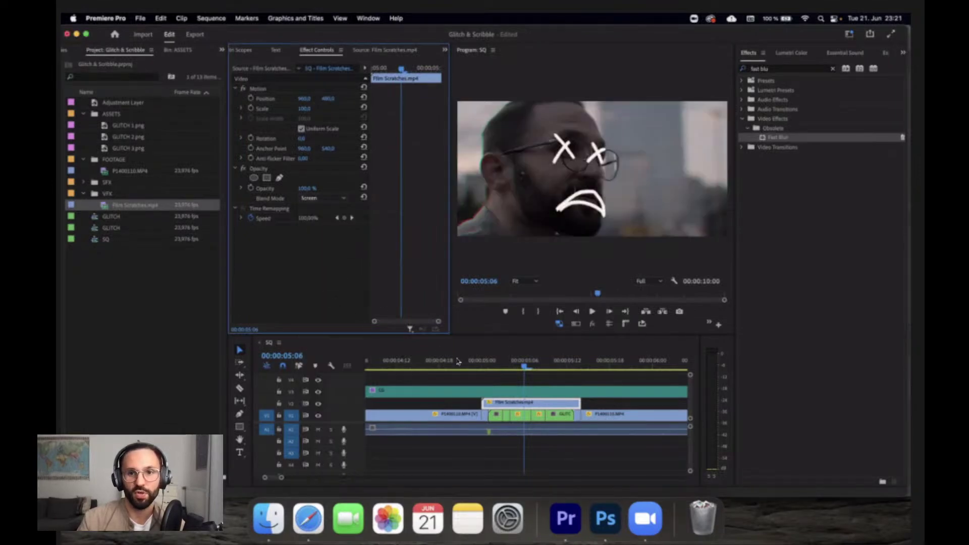
pyautogui.click(567, 364)
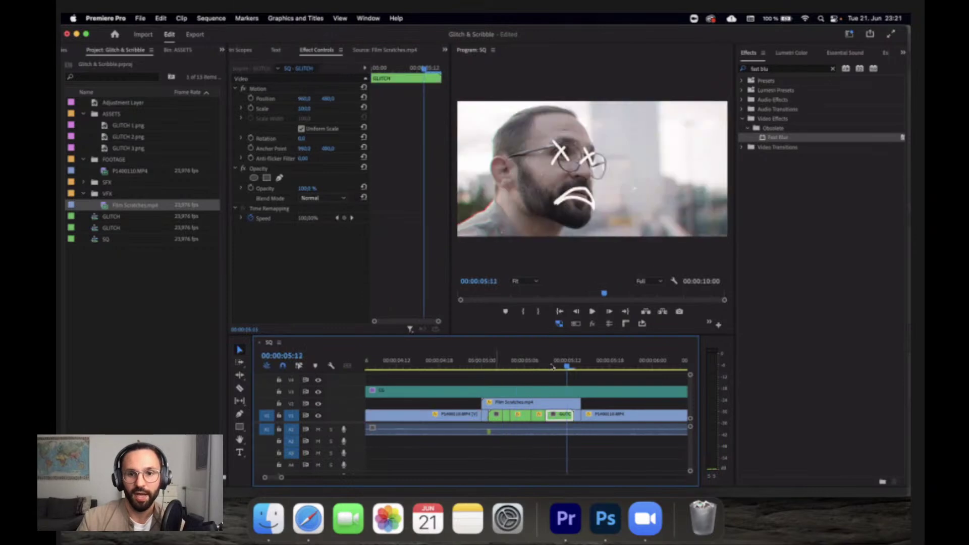
# Brighten the Film Scratches.mp4 clip in Lumetri Color with exposure 1, highlights about 24 and shadows about 42.
pyautogui.click(558, 403)
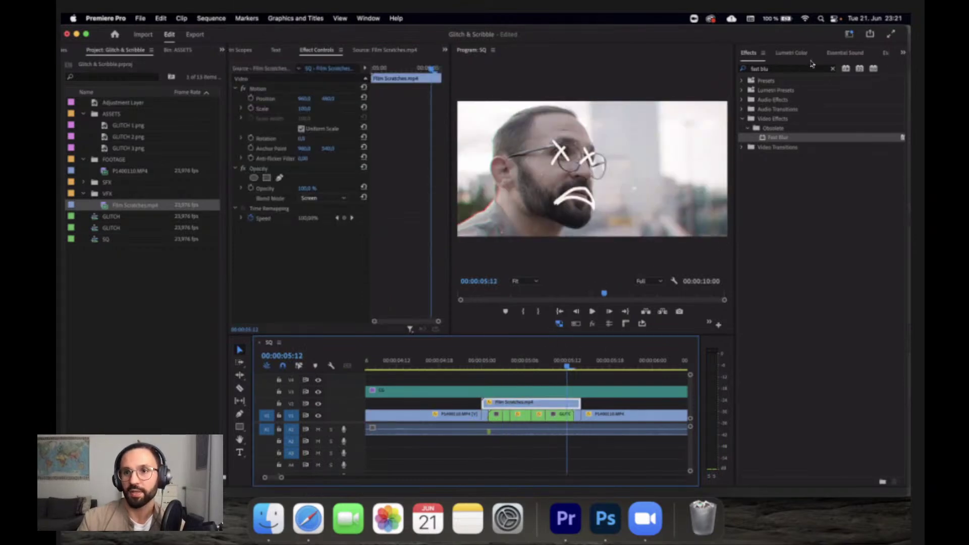
pyautogui.click(903, 53)
pyautogui.click(888, 62)
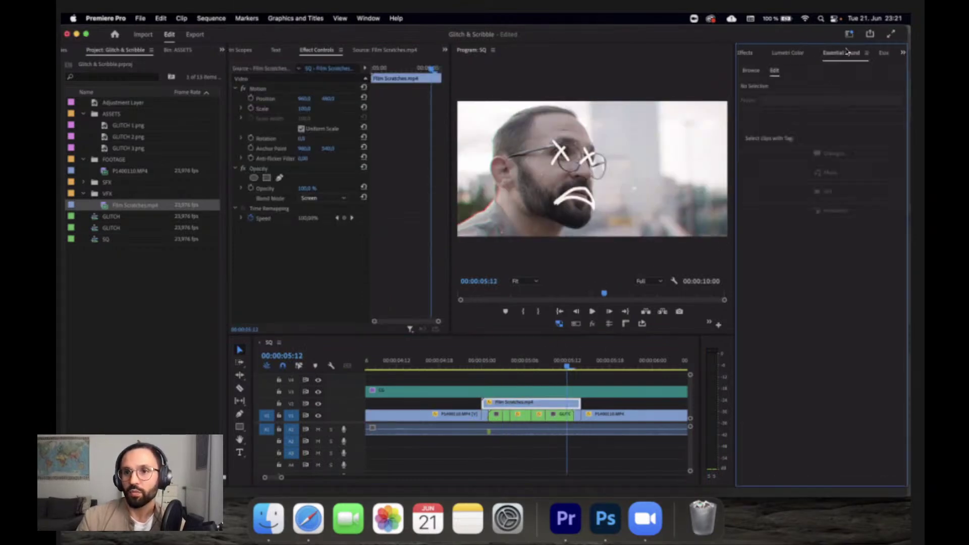
pyautogui.click(904, 52)
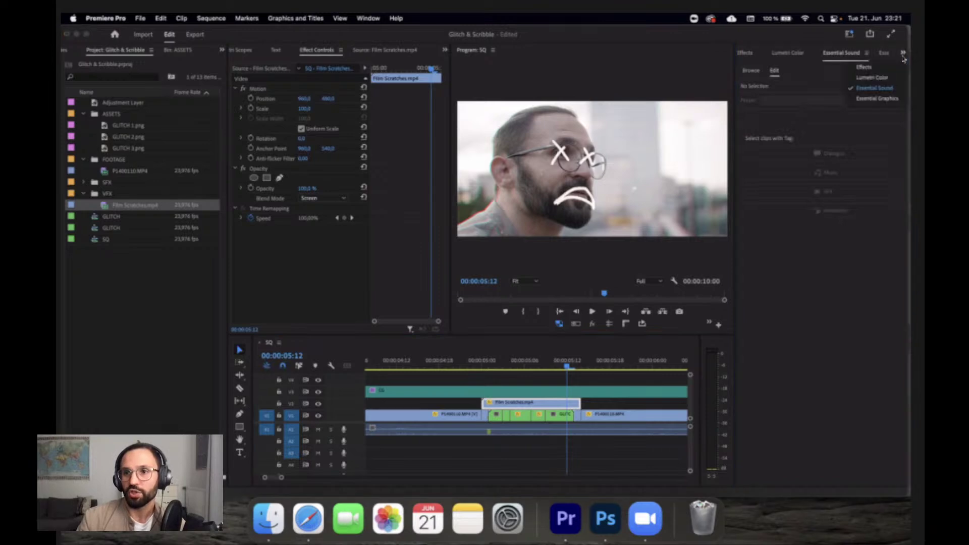
pyautogui.click(879, 101)
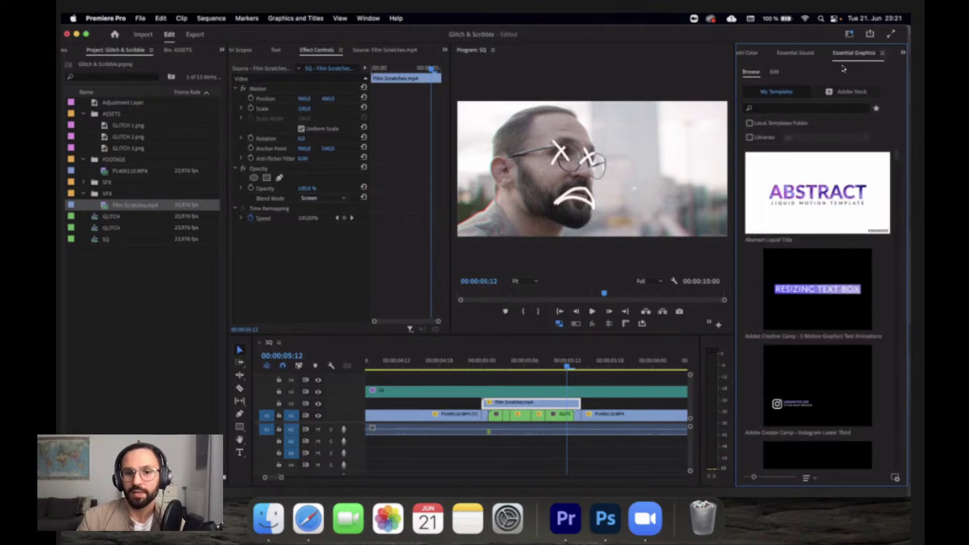
pyautogui.click(749, 53)
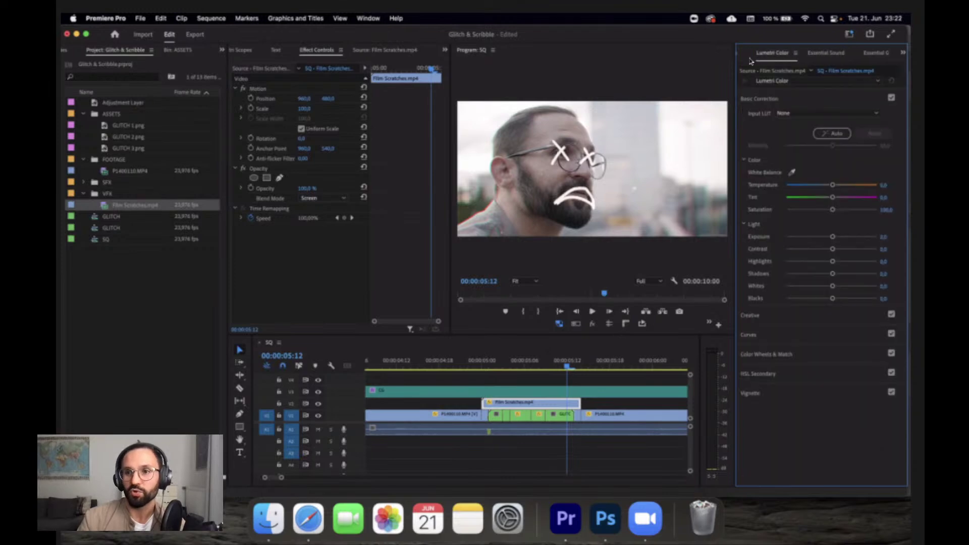
pyautogui.click(885, 237)
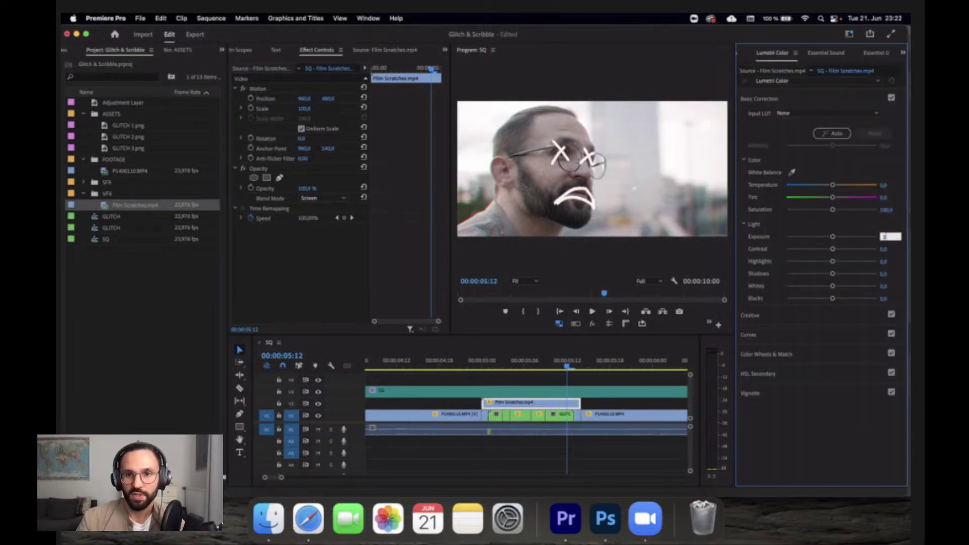
pyautogui.write('1')
pyautogui.press('Return')
pyautogui.click(530, 365)
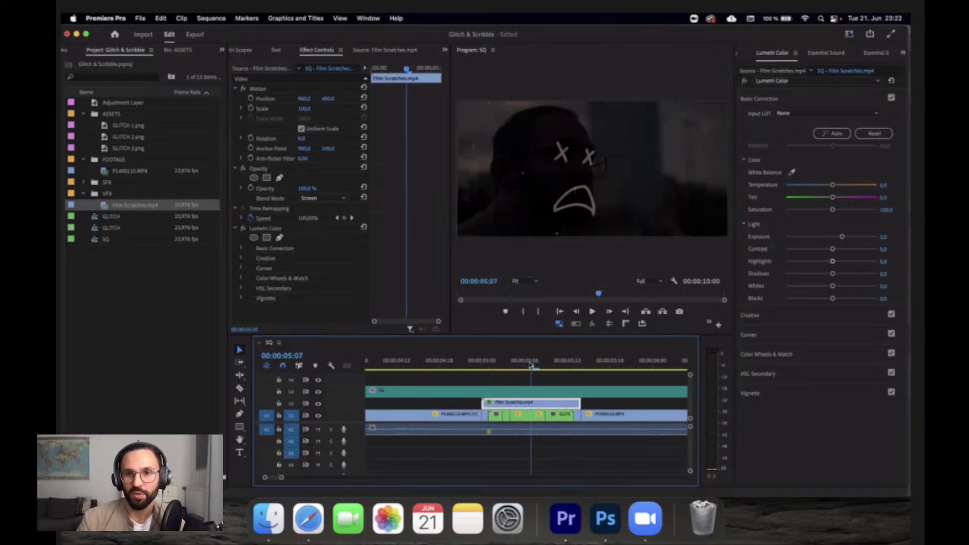
pyautogui.moveTo(835, 263); pyautogui.dragTo(842, 263)
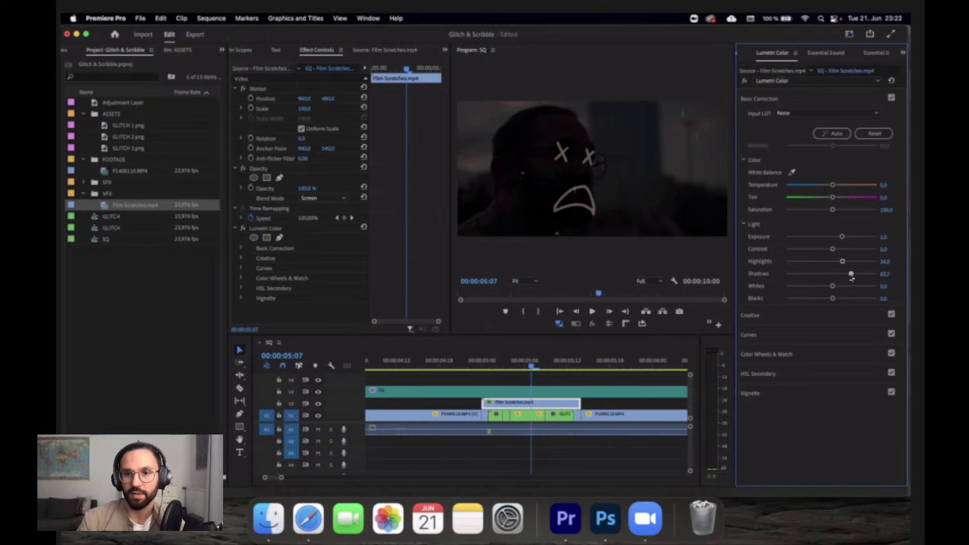
# Zoom out the timeline and play the glitch section with a full-size program monitor, starting from 00:00:03:00.
pyautogui.click(426, 365)
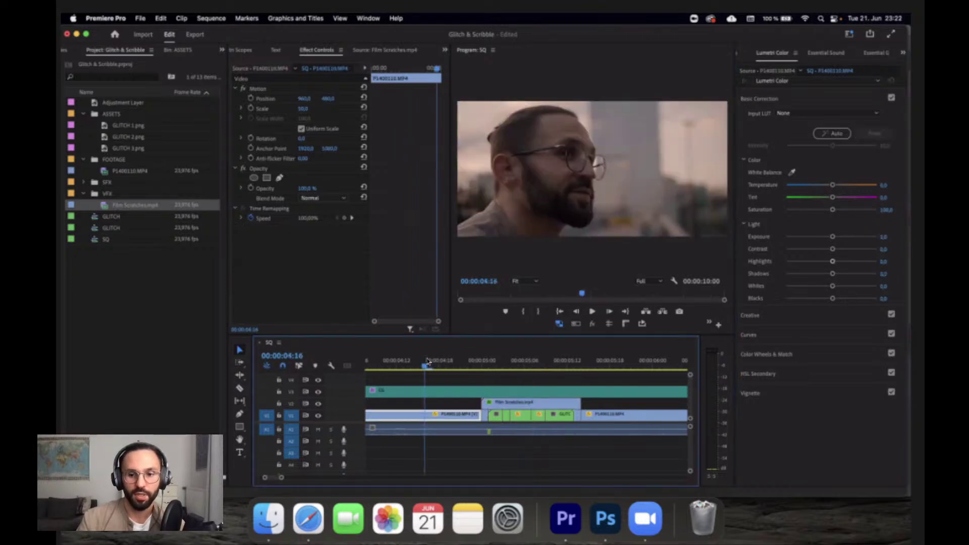
pyautogui.press('-')
pyautogui.press('-')
pyautogui.click(431, 365)
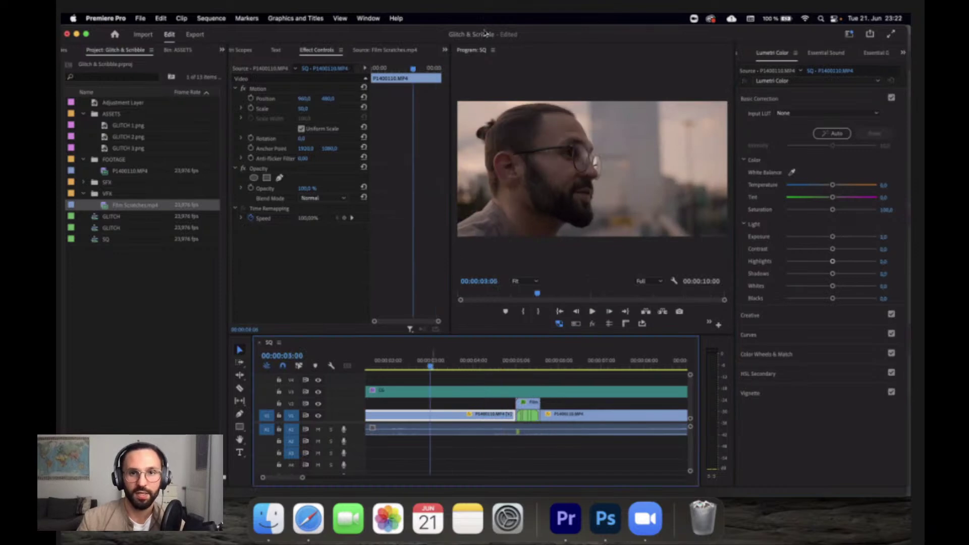
pyautogui.click(475, 54)
pyautogui.press('`')
pyautogui.press('space')
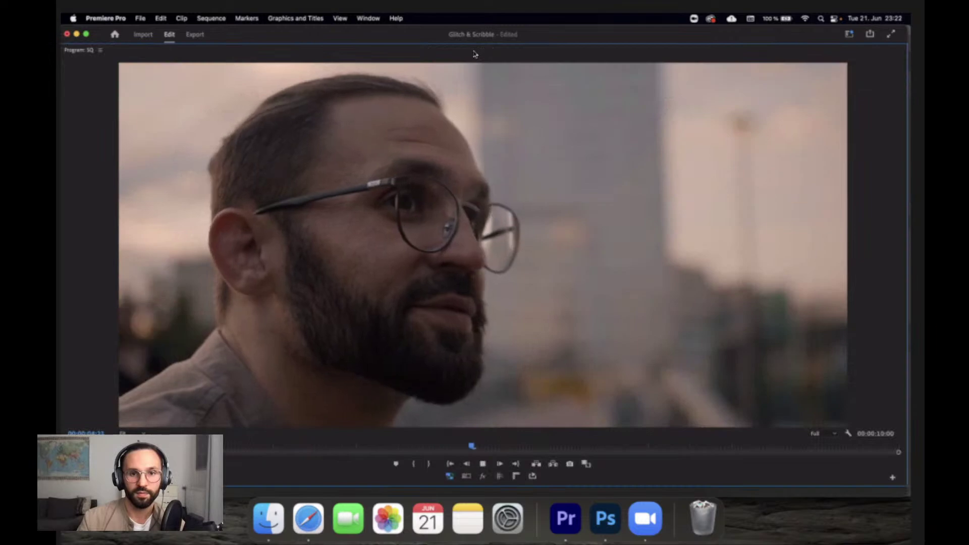
pyautogui.press('space')
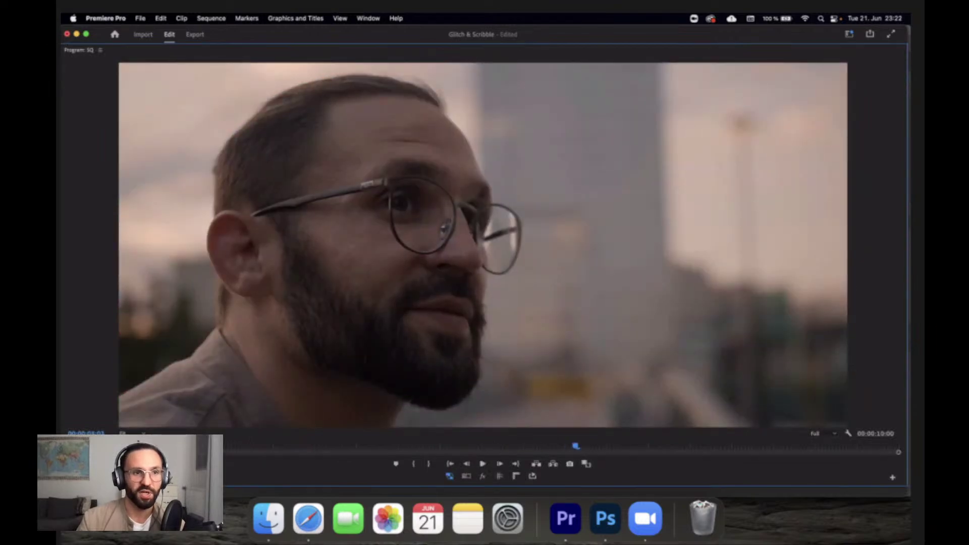
pyautogui.press('`')
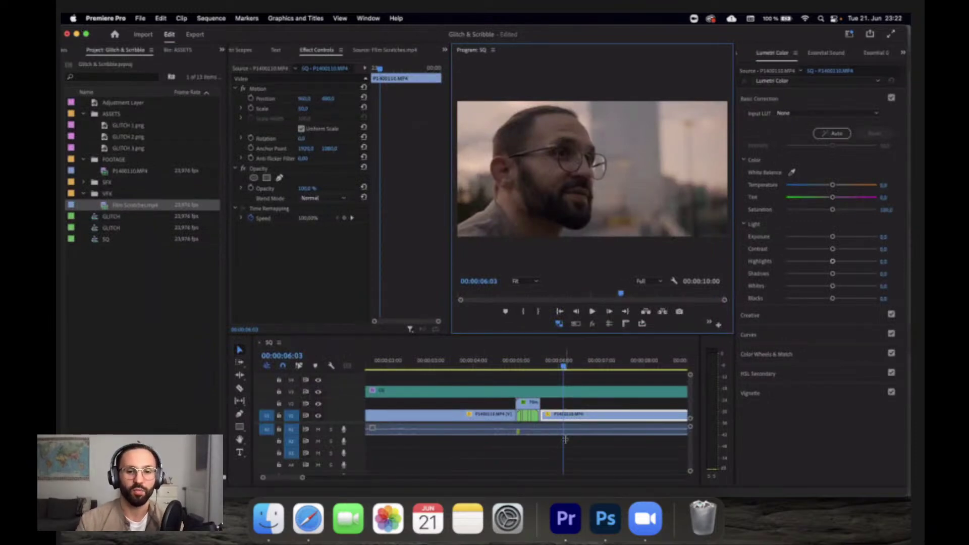
# Cut the footage's audio at both ends of the glitch section, select the isolated piece, and play the section back.
pyautogui.press('c')
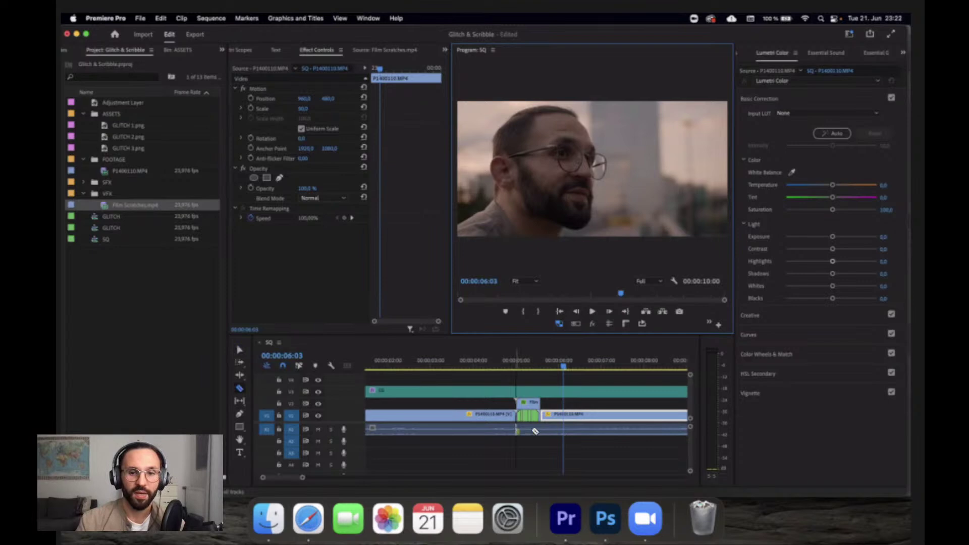
pyautogui.click(519, 433)
pyautogui.click(542, 432)
pyautogui.press('v')
pyautogui.click(531, 366)
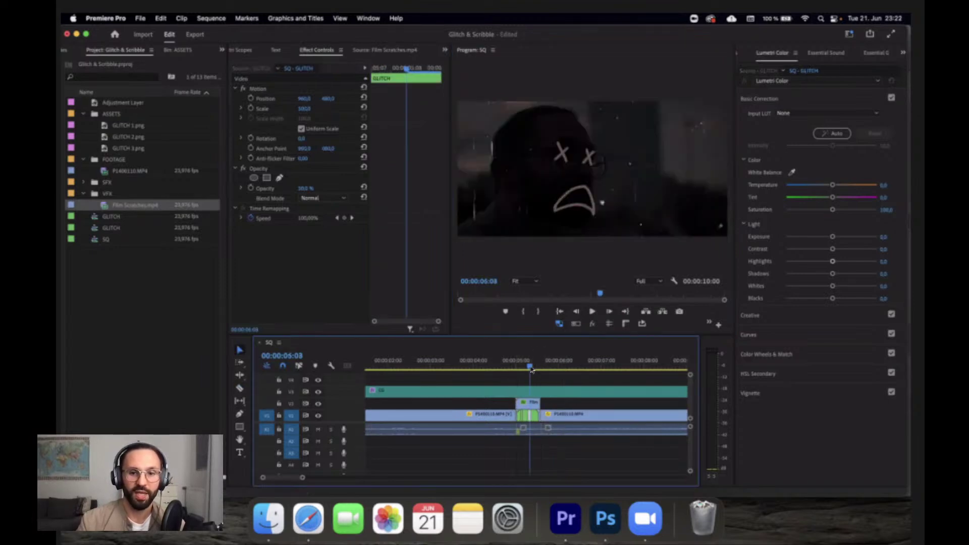
pyautogui.click(526, 429)
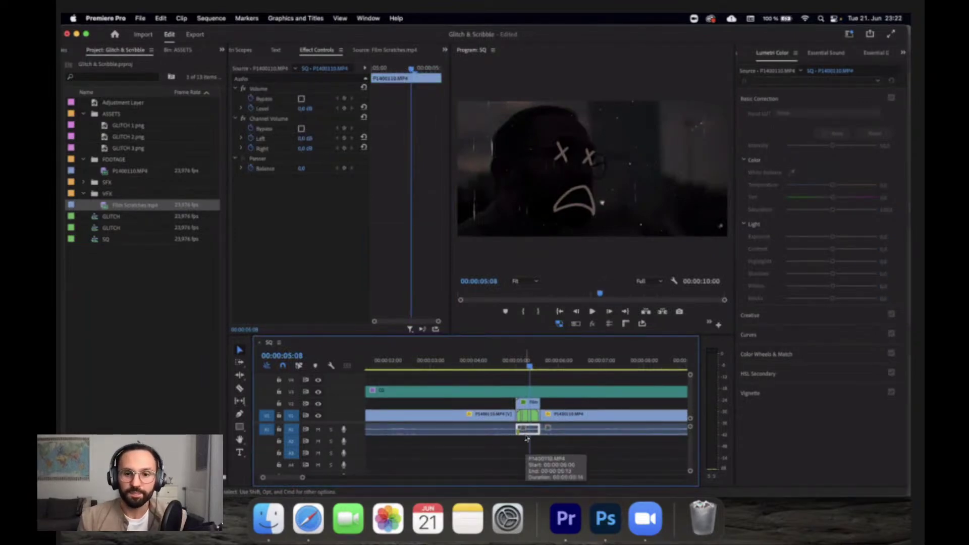
pyautogui.click(507, 370)
pyautogui.press('space')
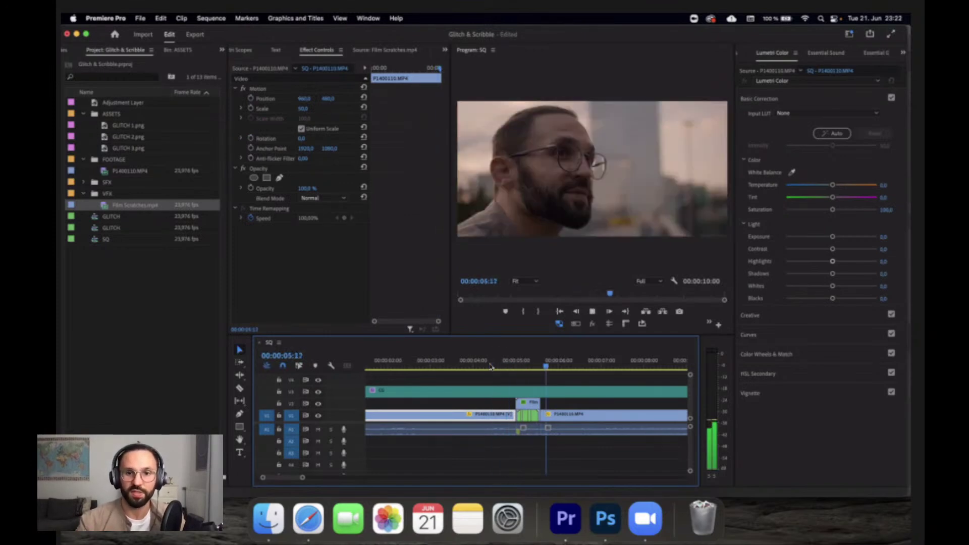
pyautogui.press('space')
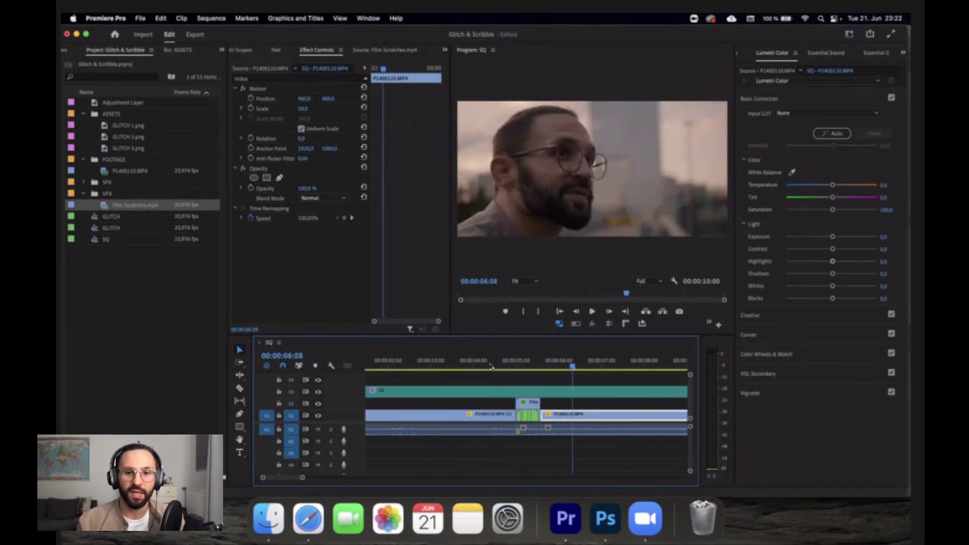
# Try stacking a second Film Scratches.mp4 clip above the first, matched to the glitch section's length, and play it back.
pyautogui.click(520, 362)
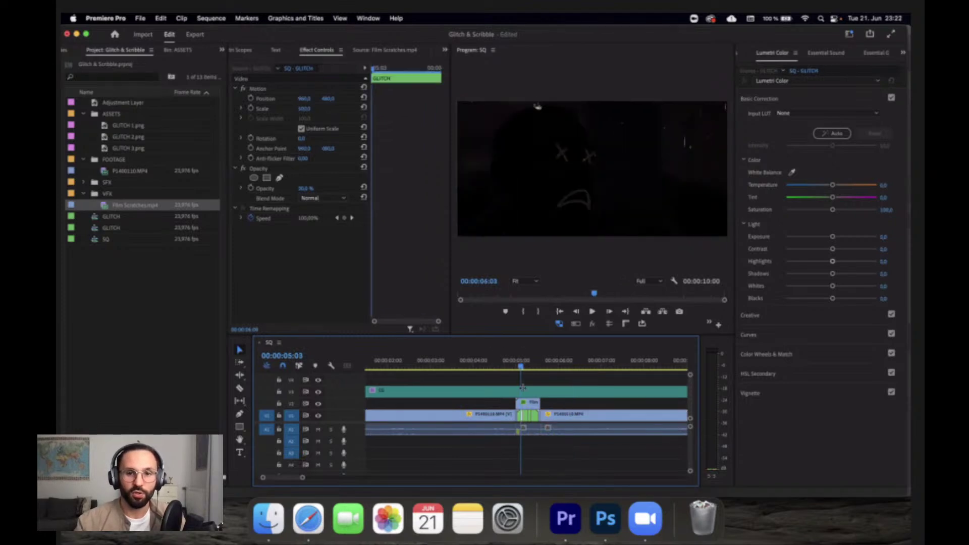
pyautogui.moveTo(538, 391); pyautogui.dragTo(516, 392)
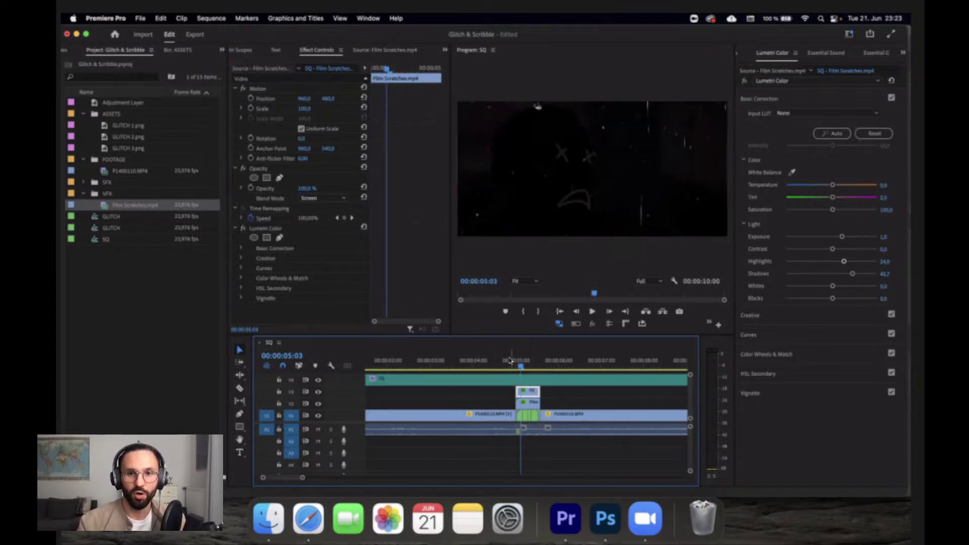
pyautogui.click(509, 365)
pyautogui.press('space')
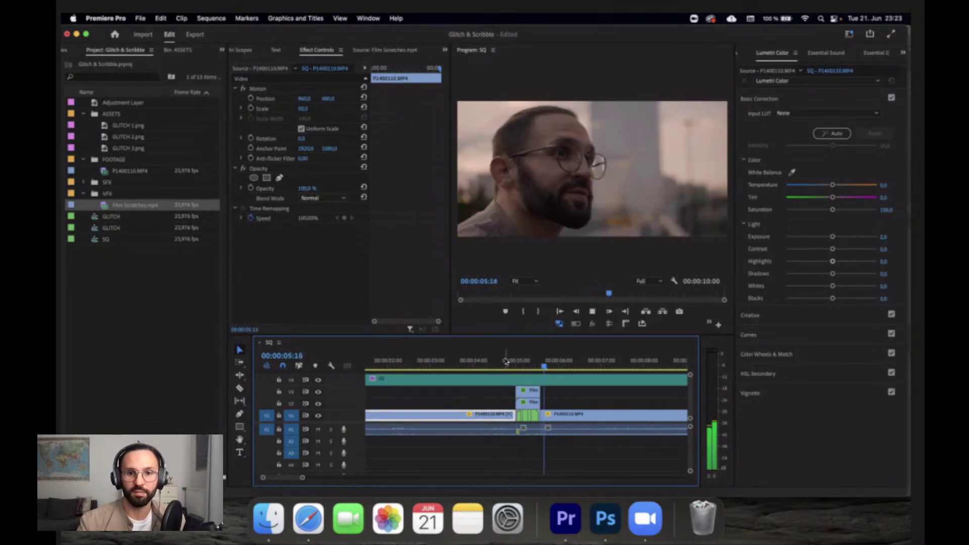
# Undo the trim and placement of the second Film Scratches.mp4 clip.
pyautogui.press('super+z')
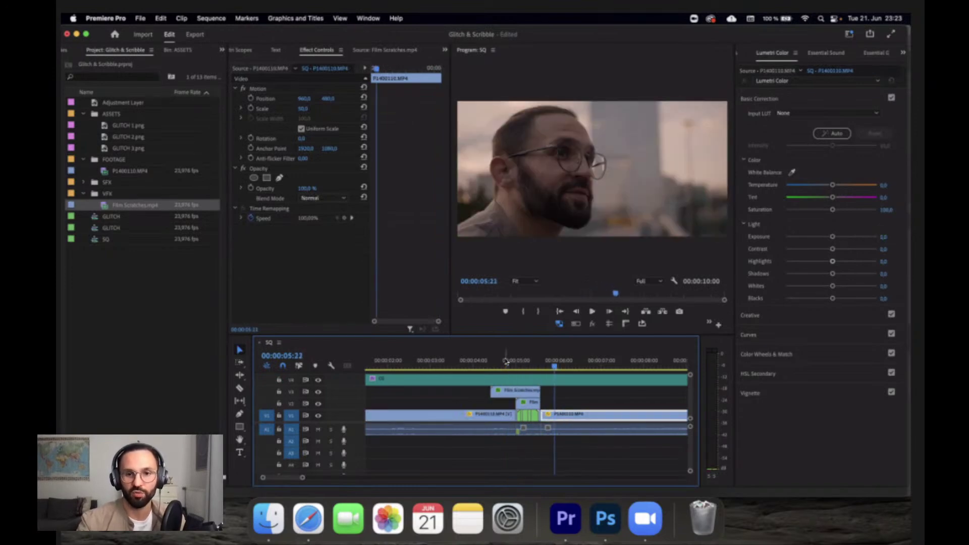
pyautogui.press('super+z')
pyautogui.press('super+shift+z')
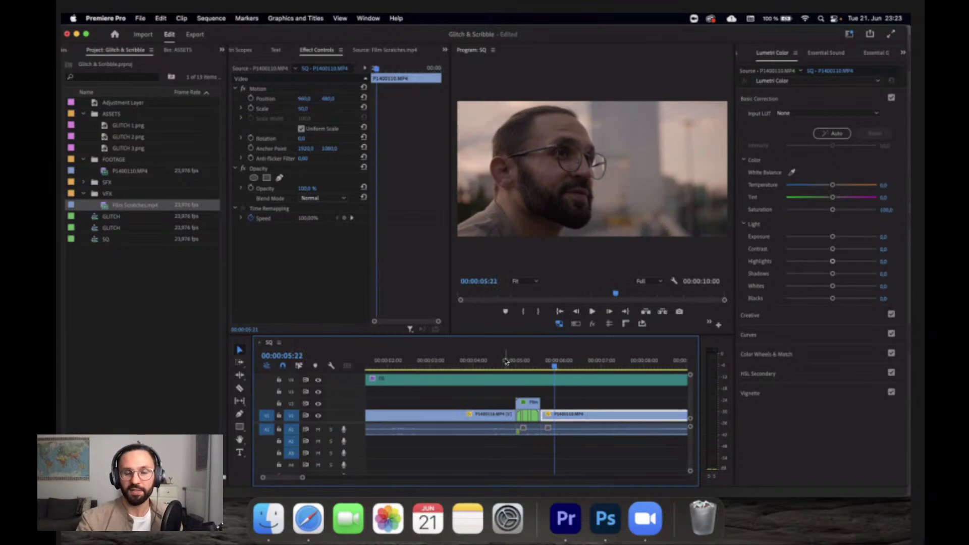